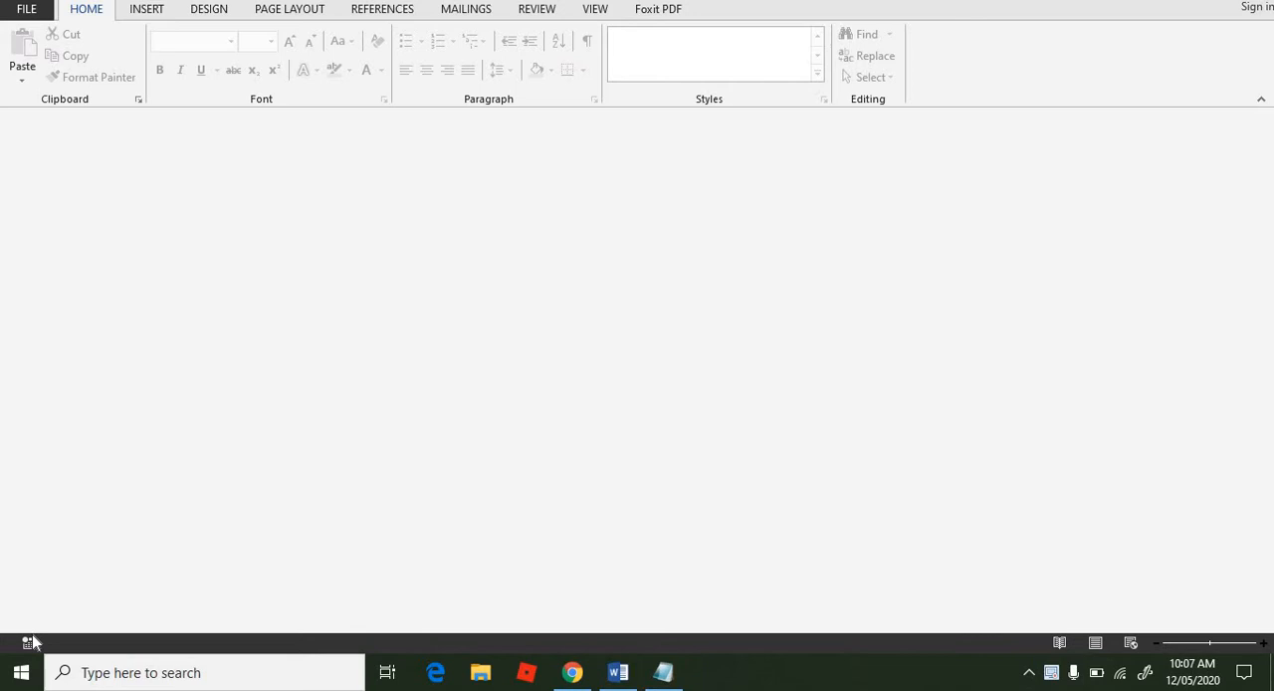
Step: Create a new blank document
{"action": "left_click", "coordinate": [36, 12]}
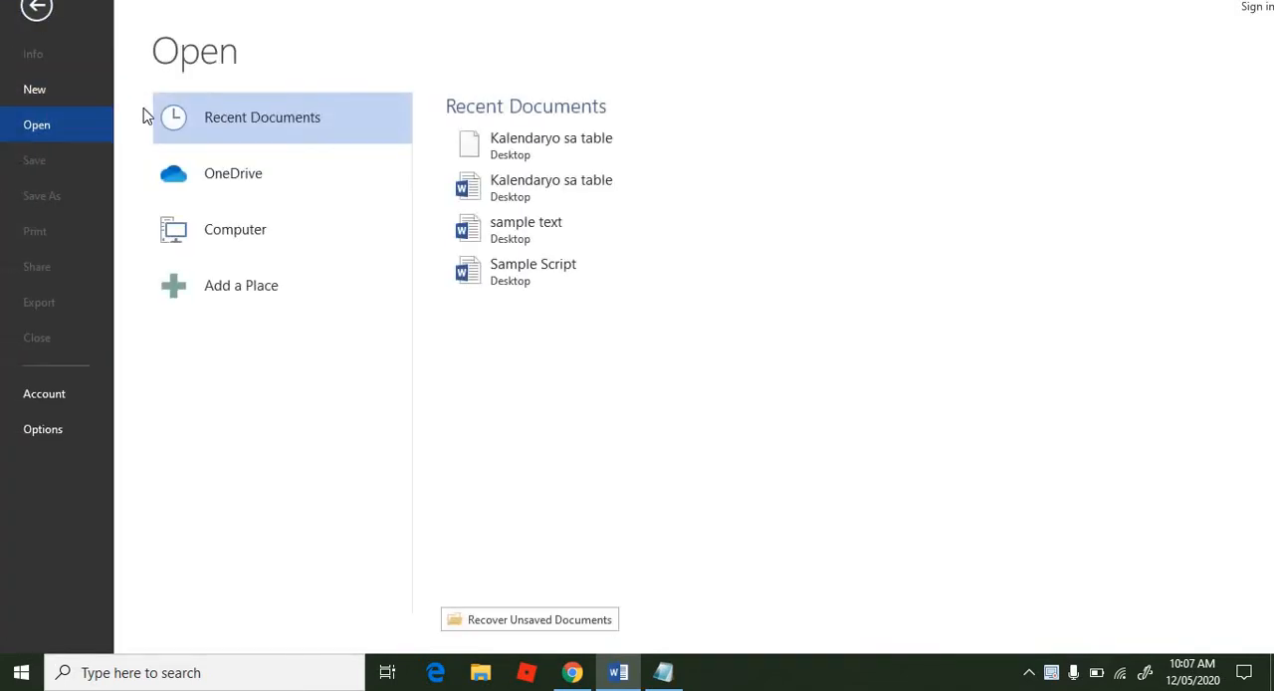
{"action": "left_click", "coordinate": [73, 100]}
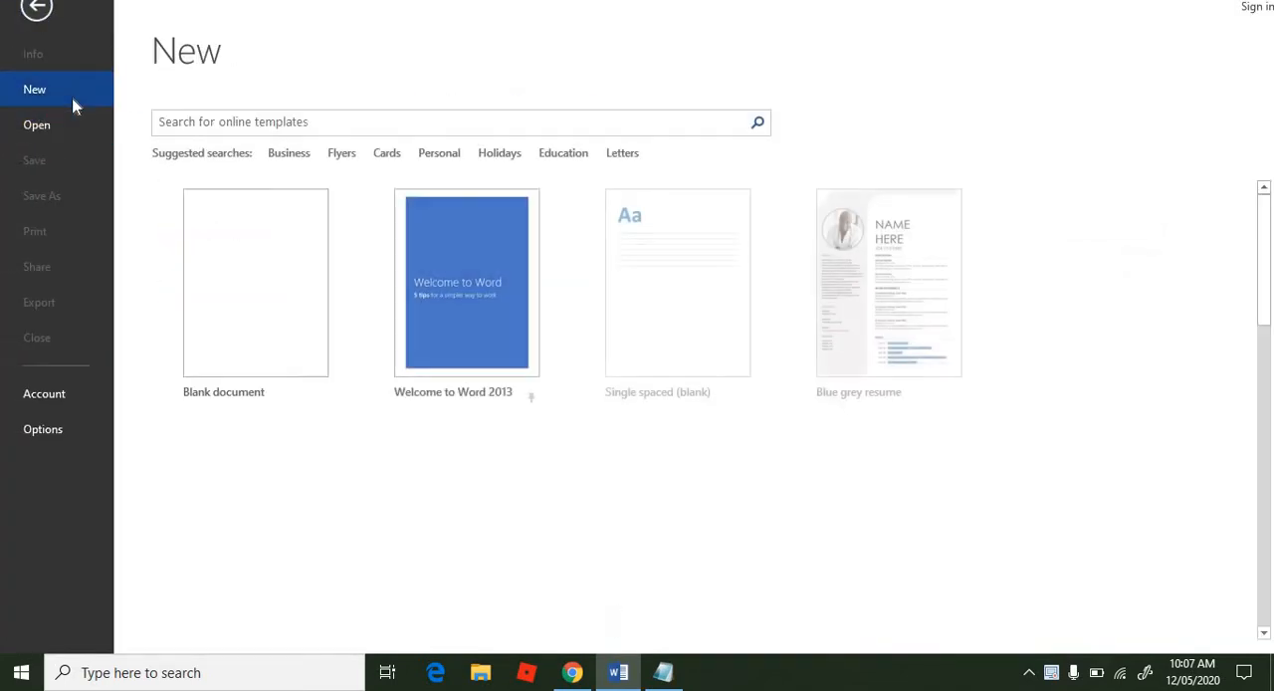
{"action": "left_click", "coordinate": [279, 293]}
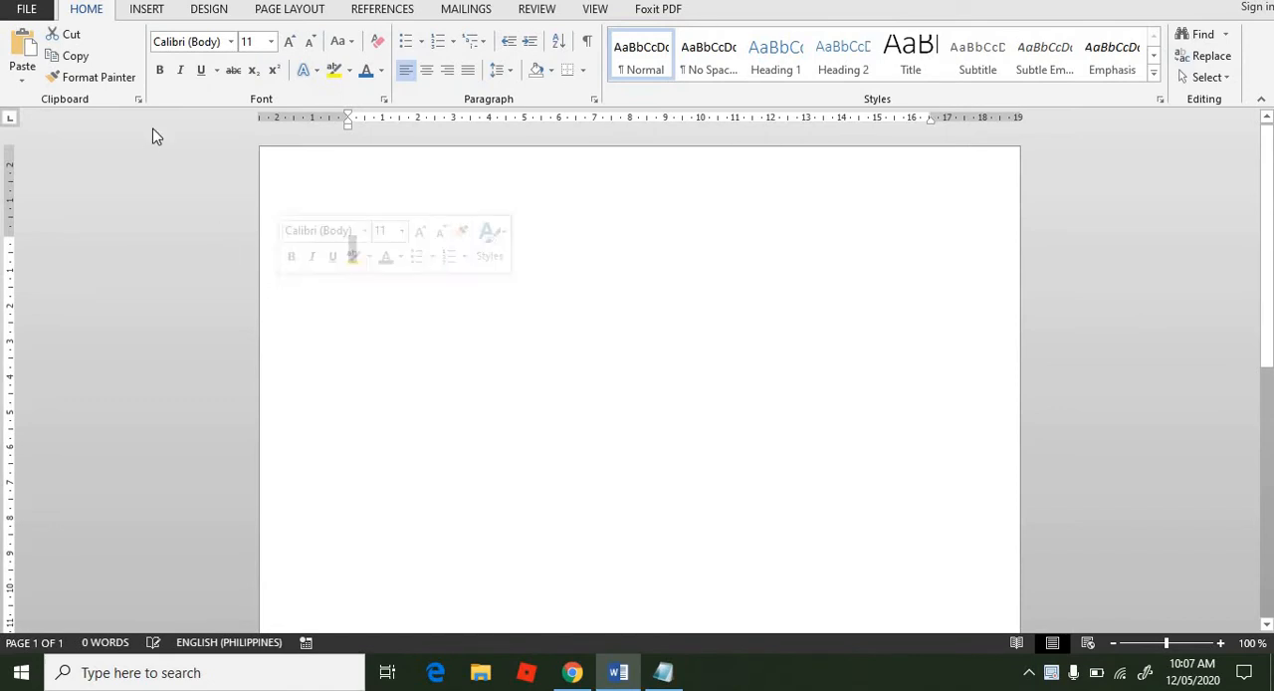
Step: Create a second blank document, then bring the first blank document back to the front
{"action": "left_click", "coordinate": [34, 12]}
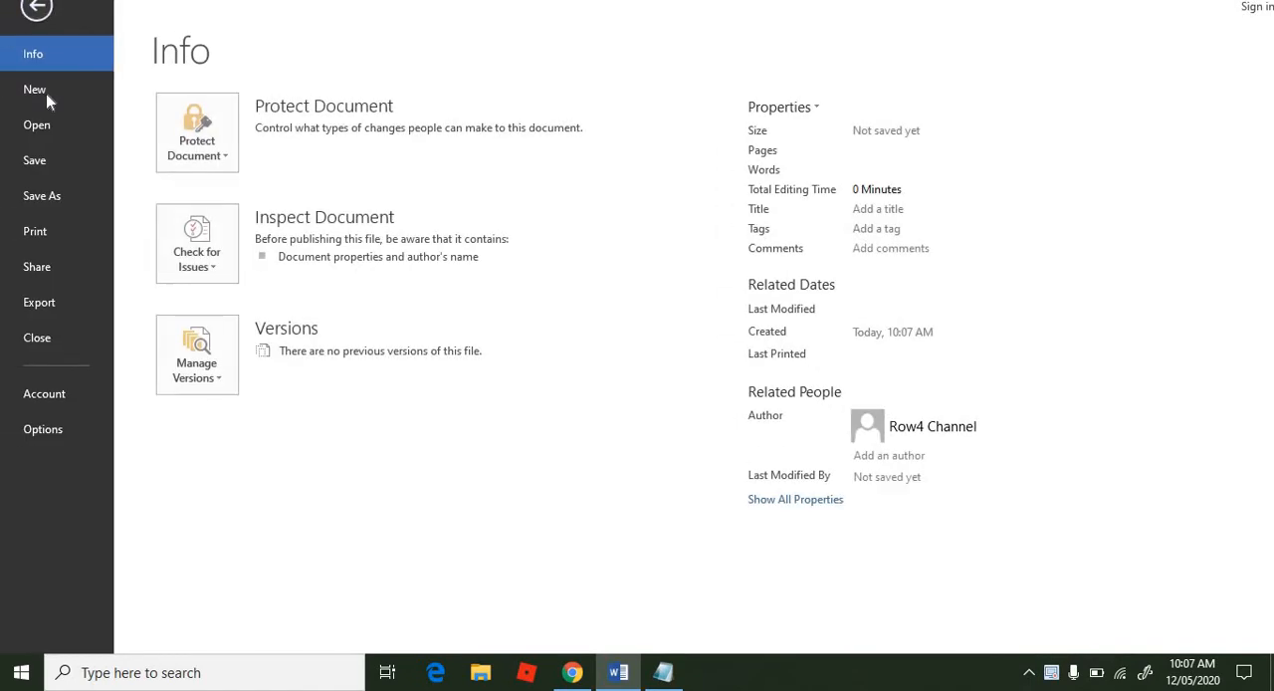
{"action": "left_click", "coordinate": [47, 95]}
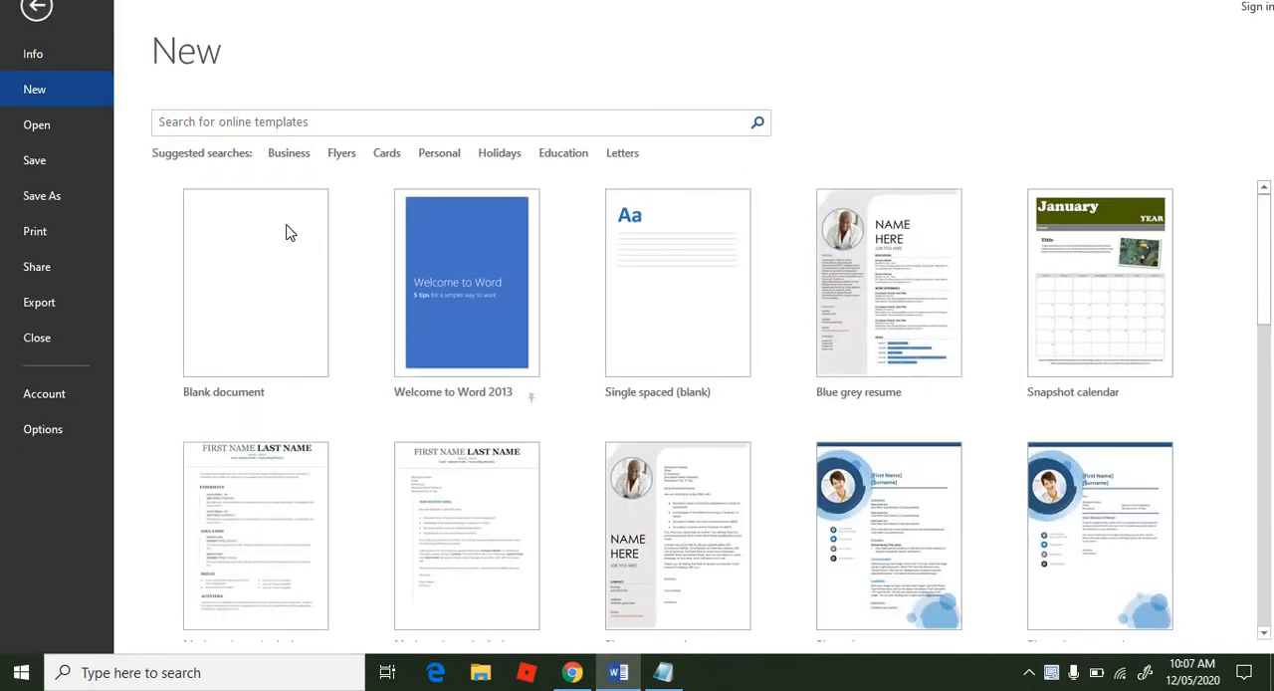
{"action": "left_click", "coordinate": [272, 244]}
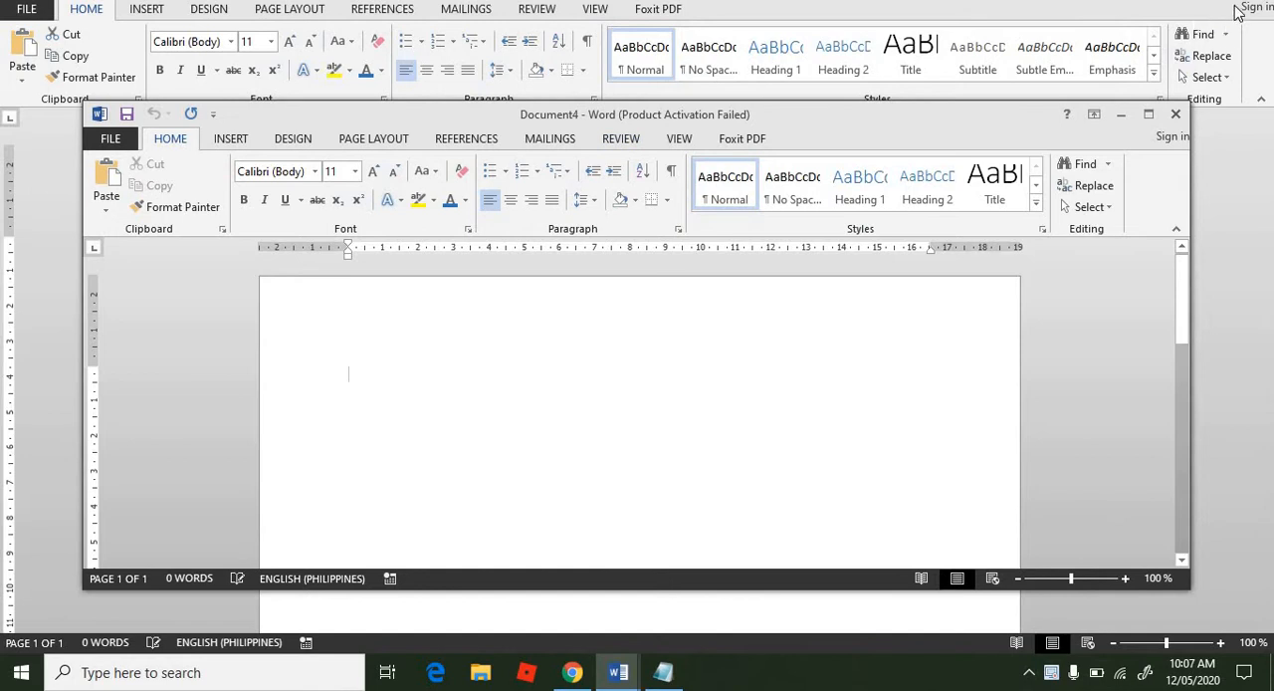
{"action": "double_click", "coordinate": [984, 18]}
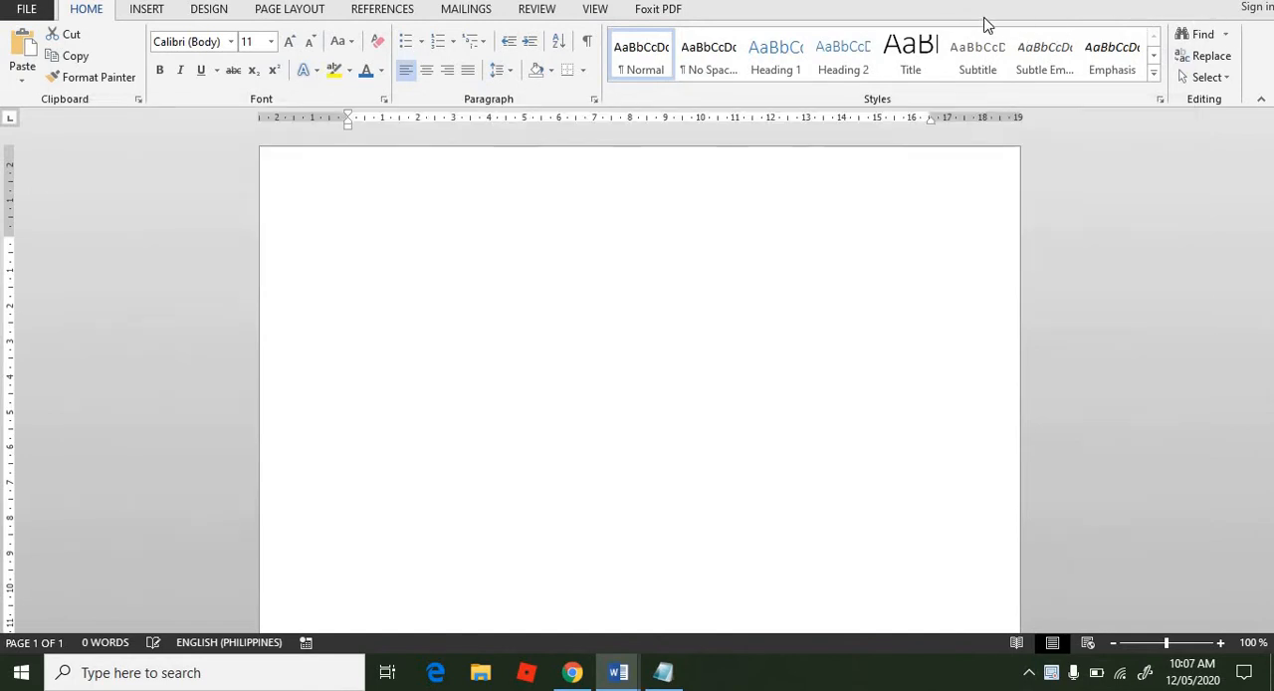
{"action": "double_click", "coordinate": [966, 1]}
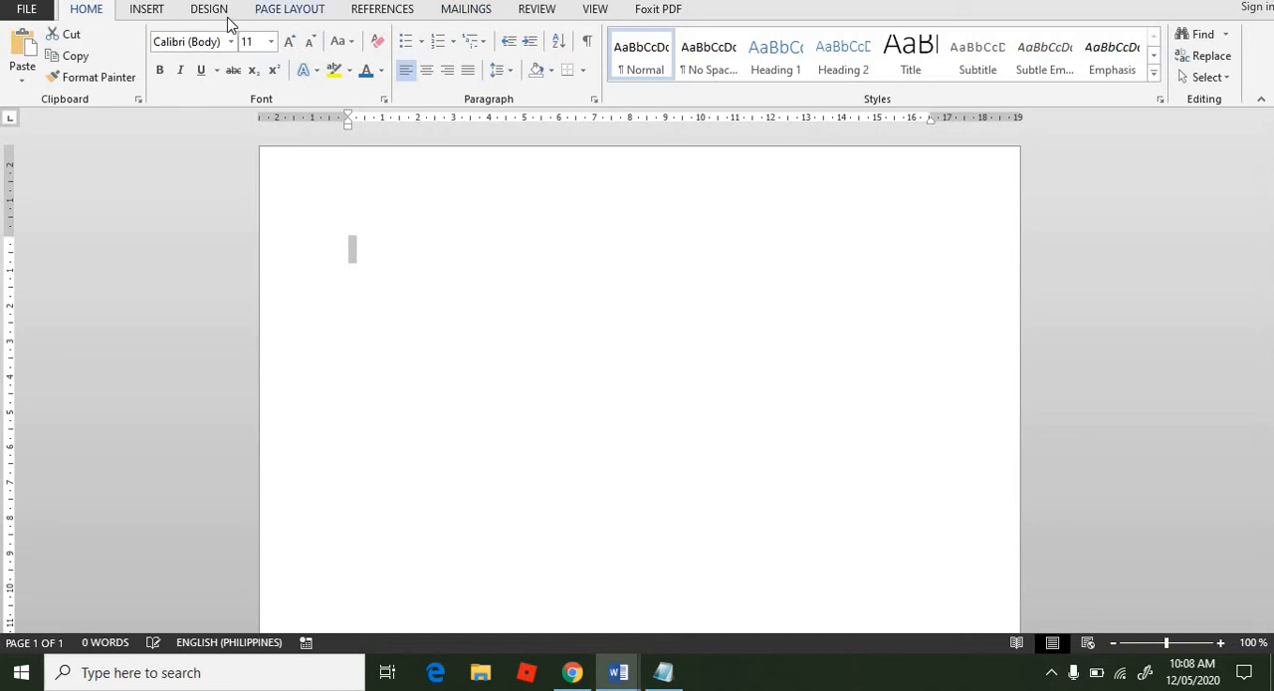
Step: Insert the Facet cover page into the first document and cut its blue banner graphic
{"action": "left_click", "coordinate": [147, 10]}
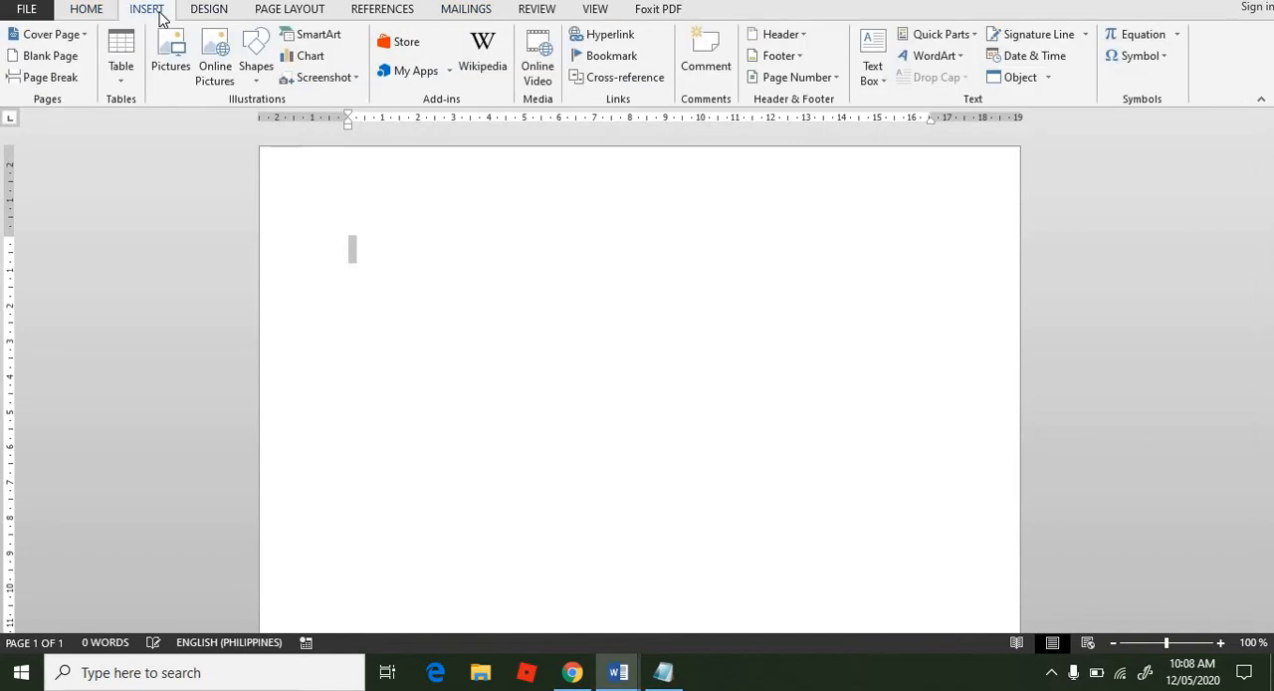
{"action": "left_click", "coordinate": [82, 35]}
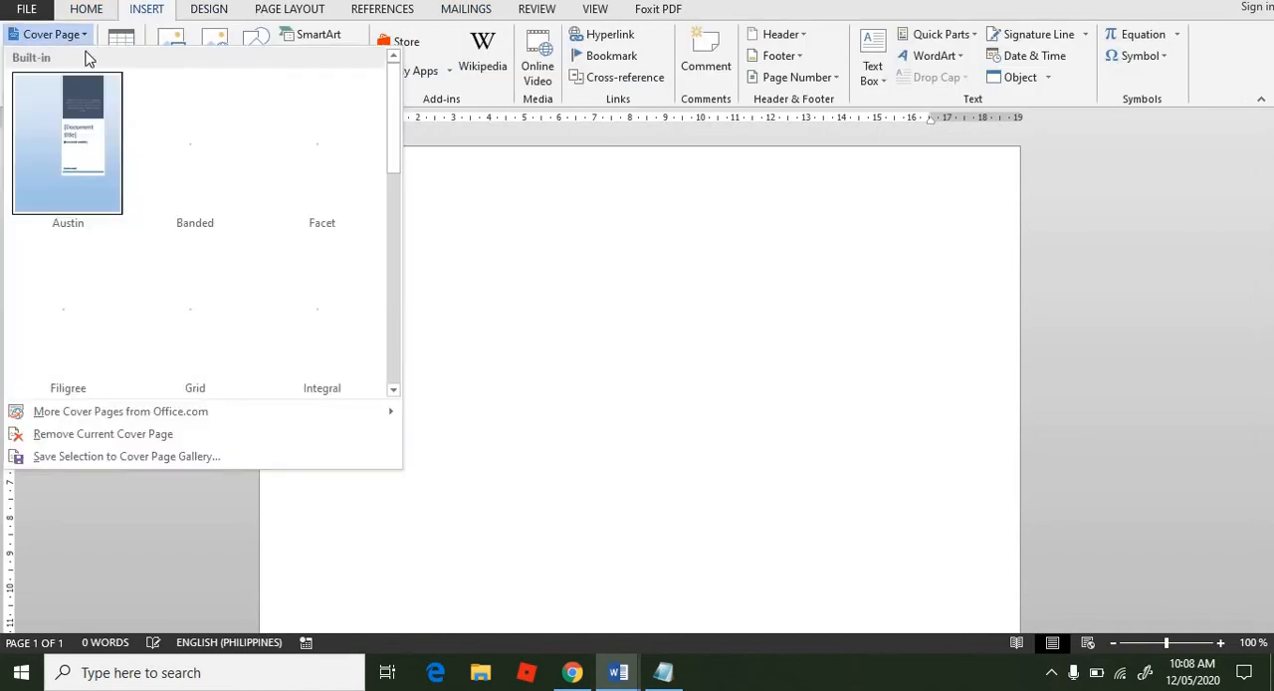
{"action": "left_click", "coordinate": [308, 140]}
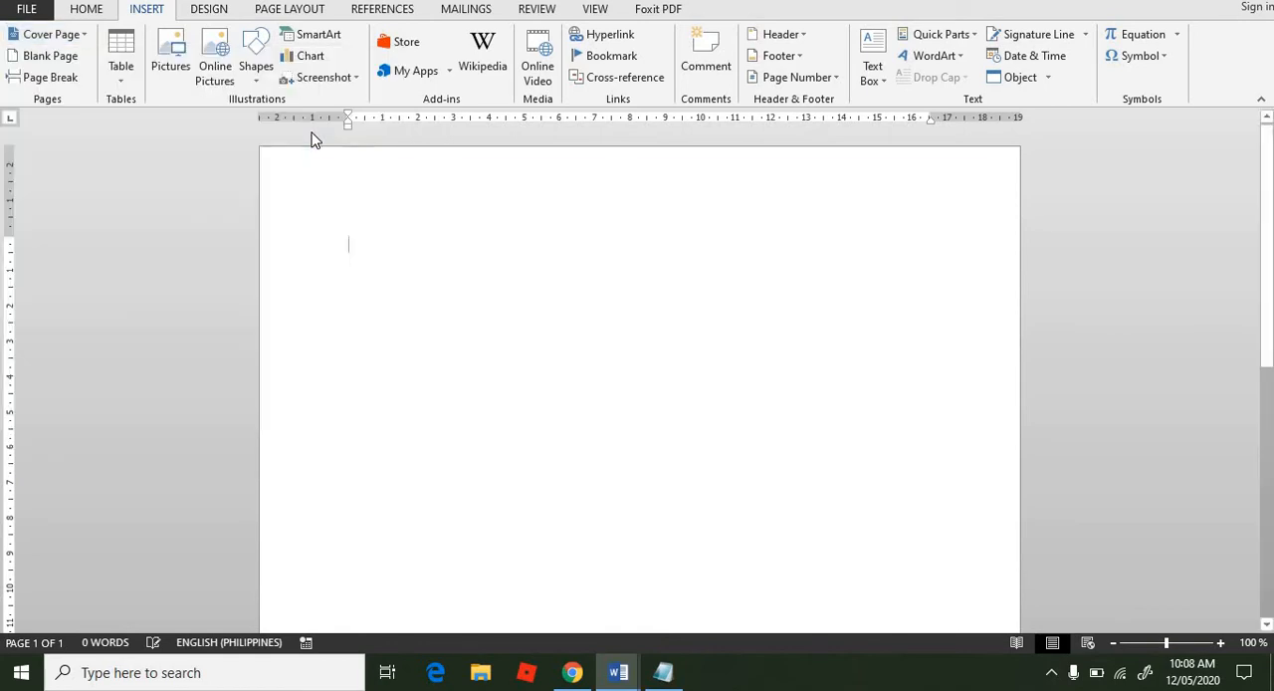
{"action": "left_click", "coordinate": [526, 188]}
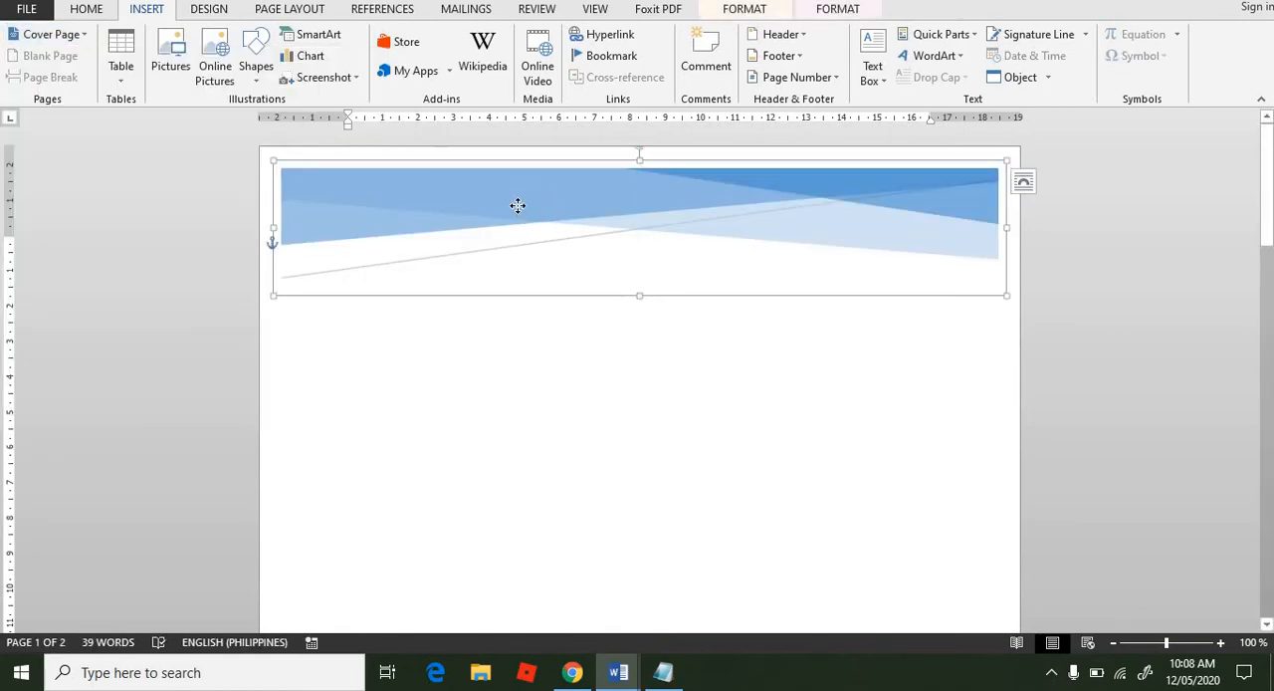
{"action": "right_click", "coordinate": [518, 205]}
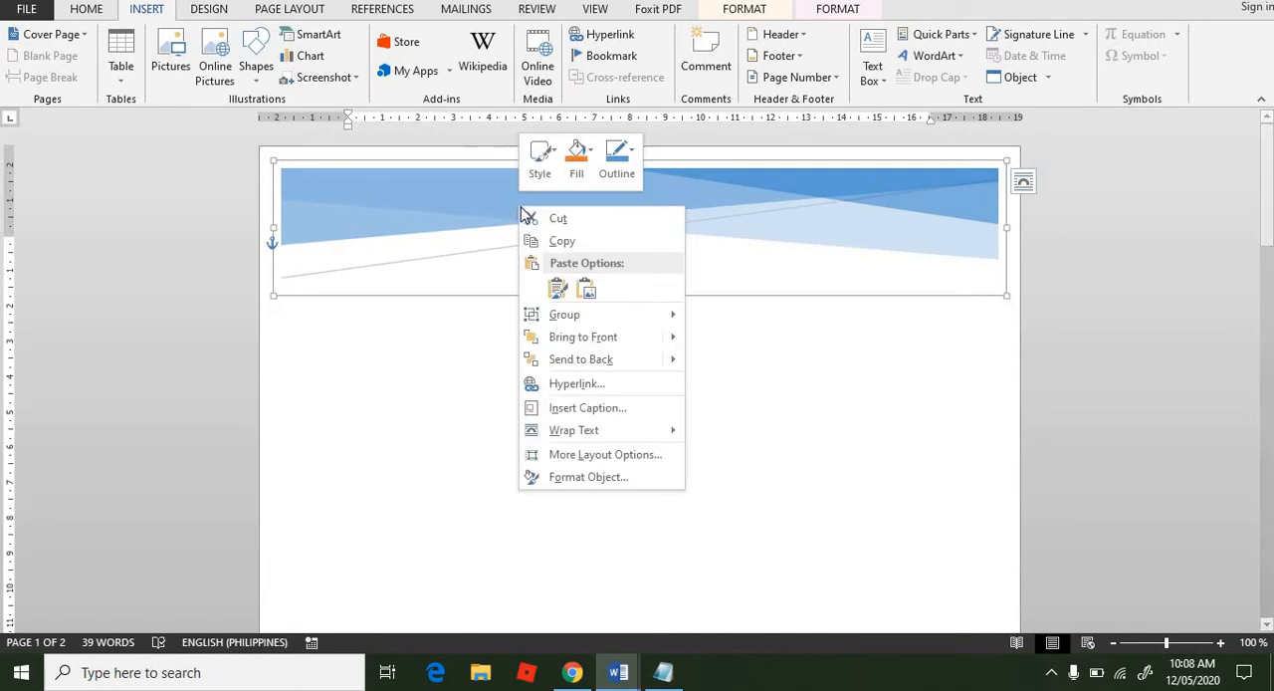
{"action": "left_click", "coordinate": [602, 228]}
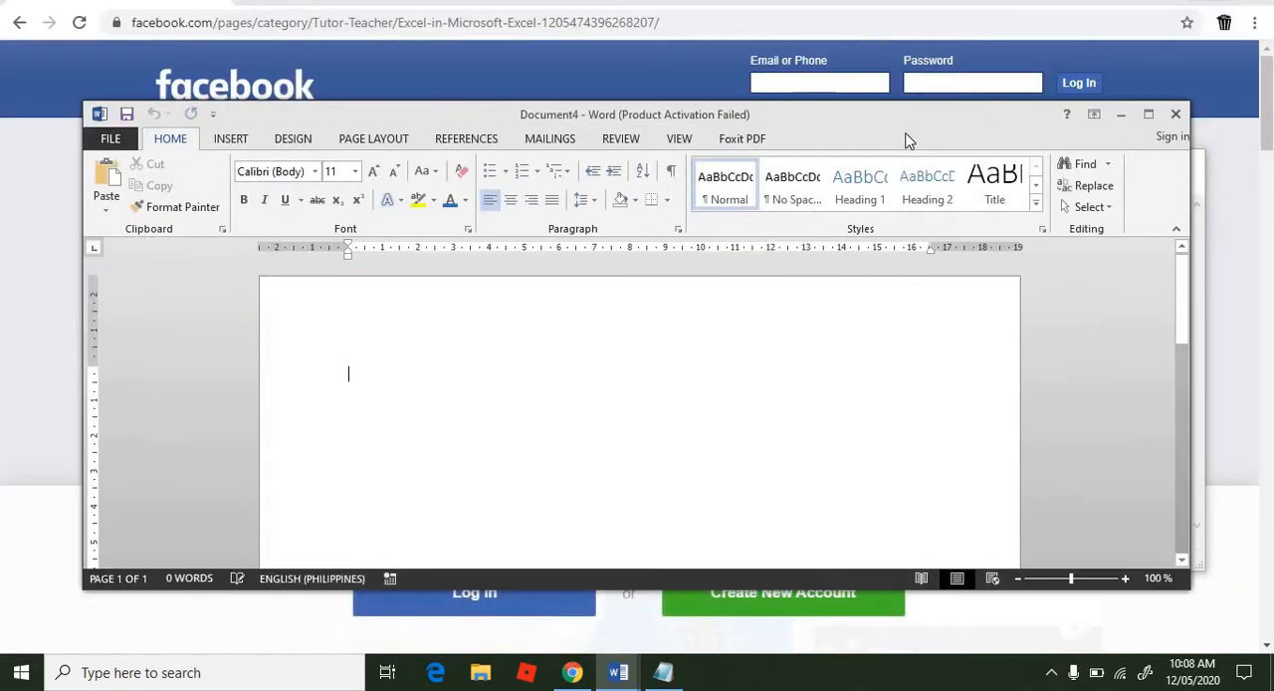
Step: Maximize the second blank document and set its page orientation to Landscape
{"action": "left_click", "coordinate": [1147, 115]}
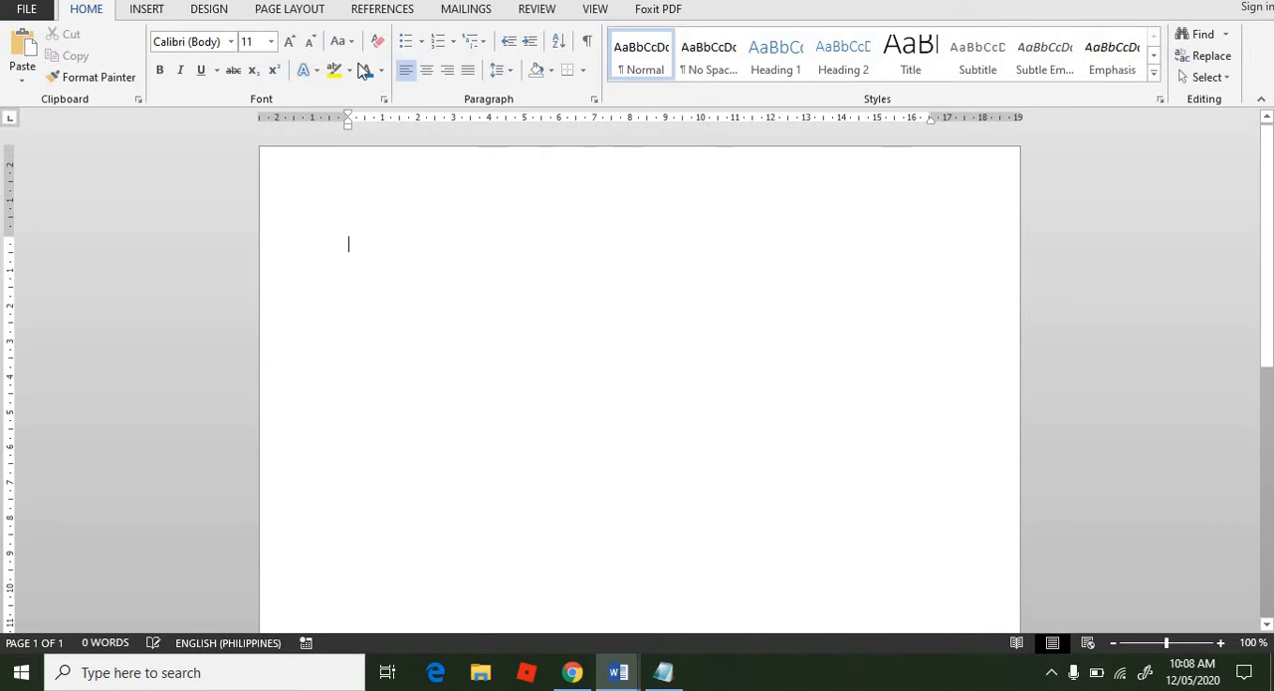
{"action": "left_click", "coordinate": [298, 11]}
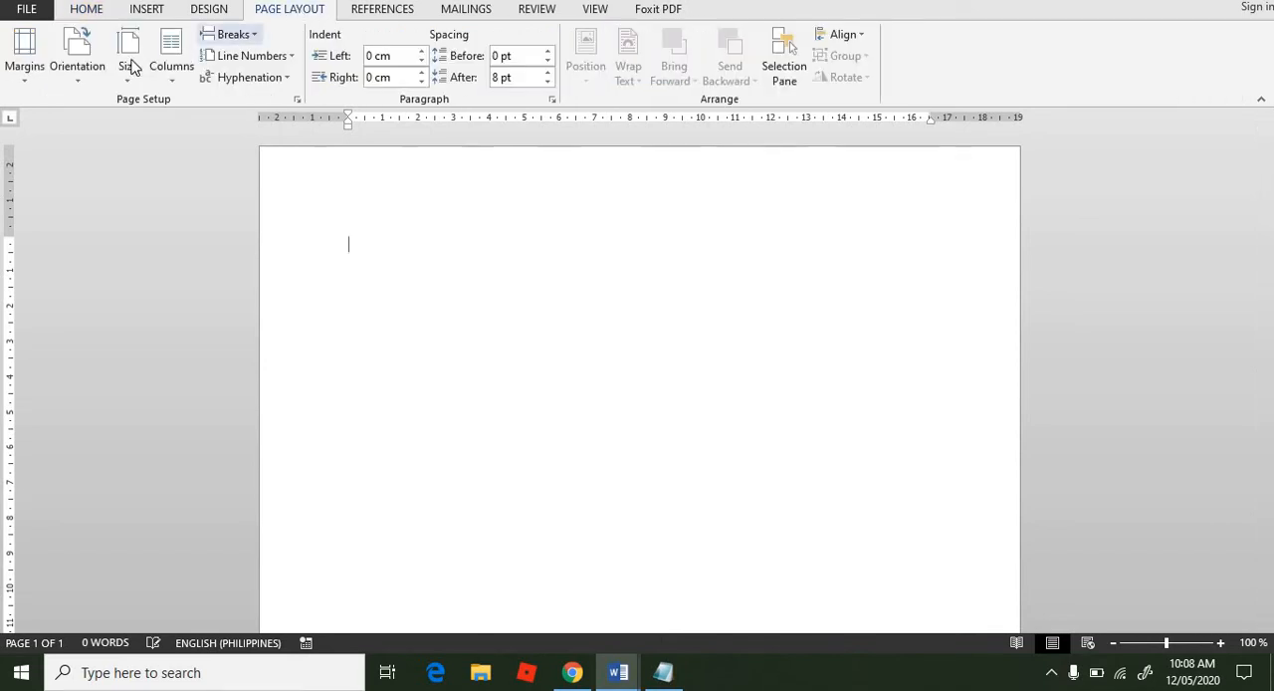
{"action": "left_click", "coordinate": [88, 80]}
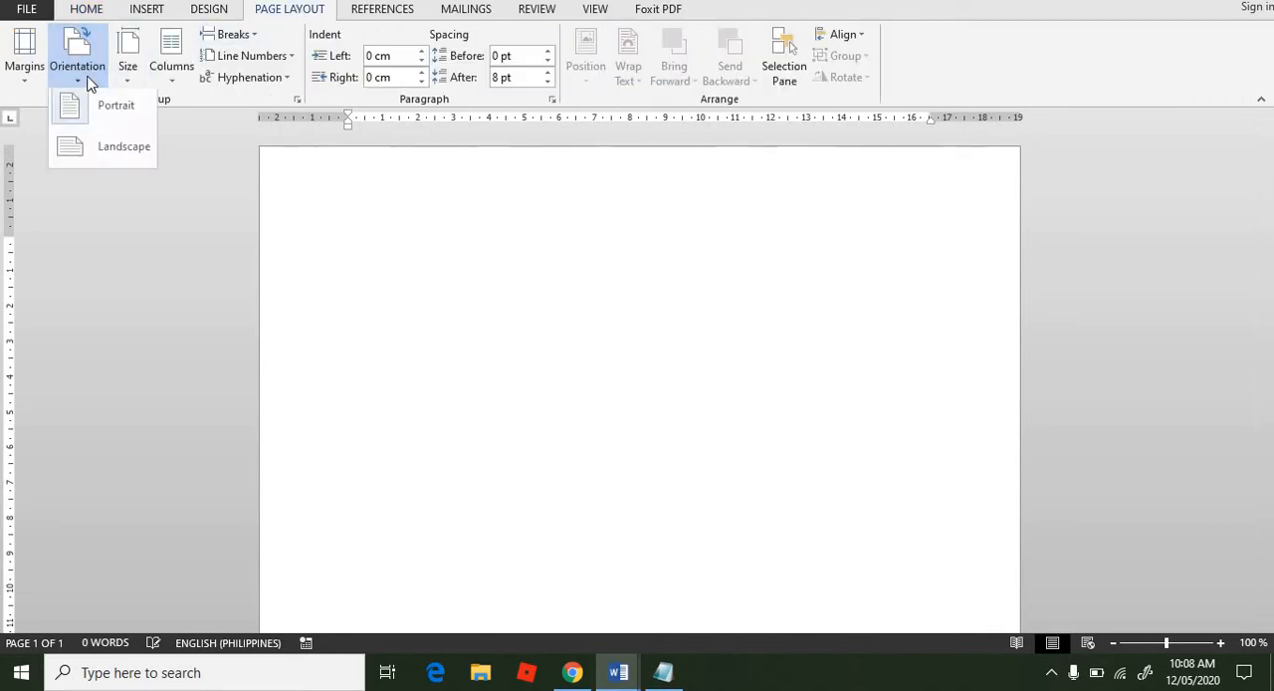
{"action": "left_click", "coordinate": [79, 159]}
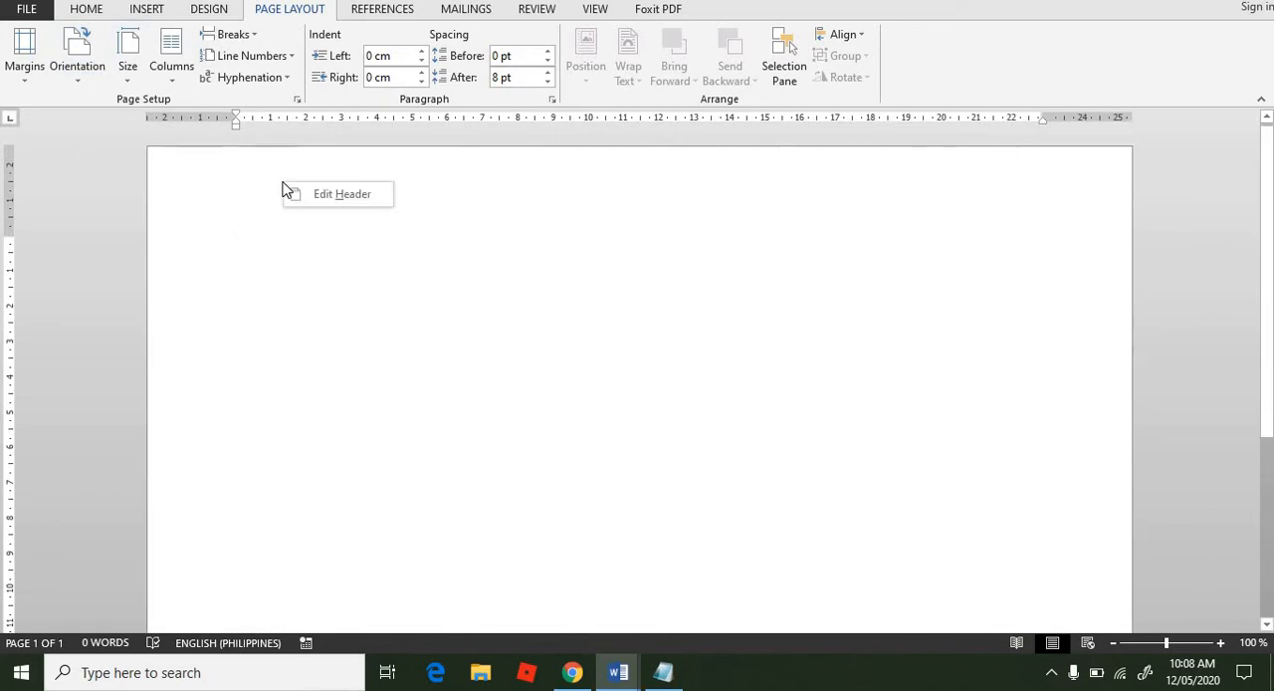
Step: Paste the blue banner with its source formatting and move it to the upper margin, spanning the page width
{"action": "right_click", "coordinate": [284, 244]}
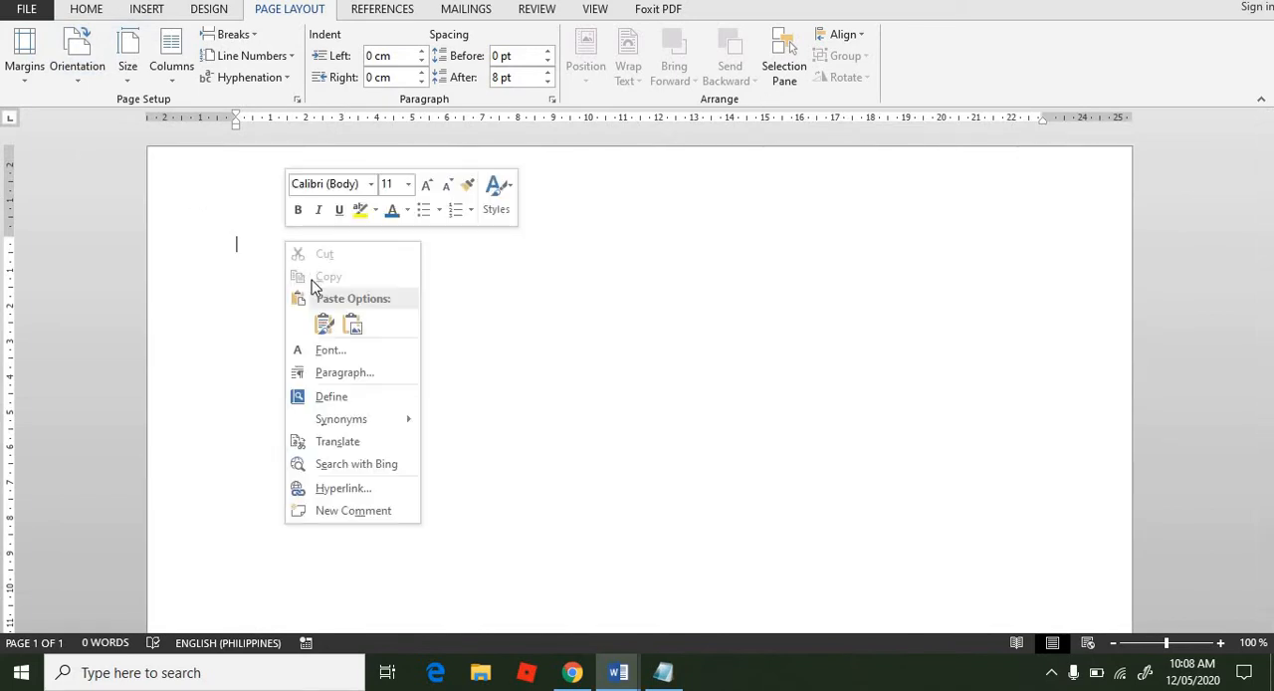
{"action": "left_click", "coordinate": [322, 329]}
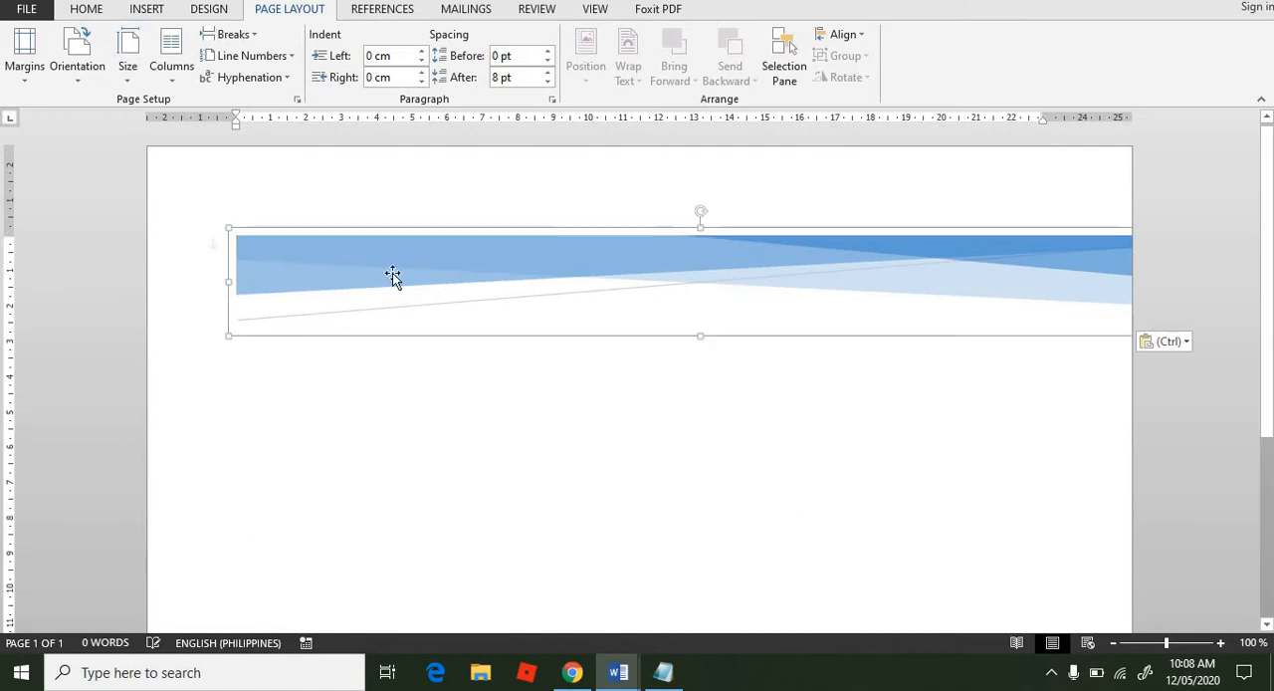
{"action": "left_click_drag", "start_coordinate": [533, 236], "coordinate": [466, 174]}
{"action": "left_click", "coordinate": [474, 332]}
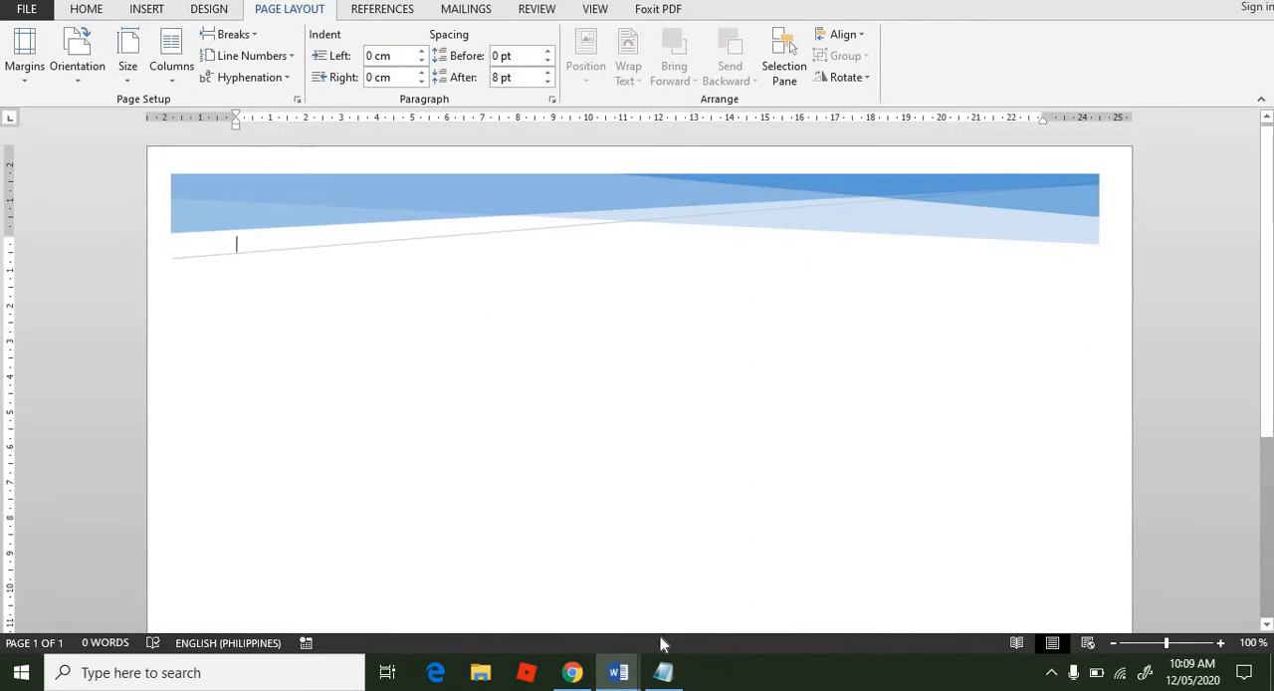
Step: Switch to the Notepad file with the certificate wording, select the line "Certificate of Participation" and minimize Notepad
{"action": "left_click", "coordinate": [663, 673]}
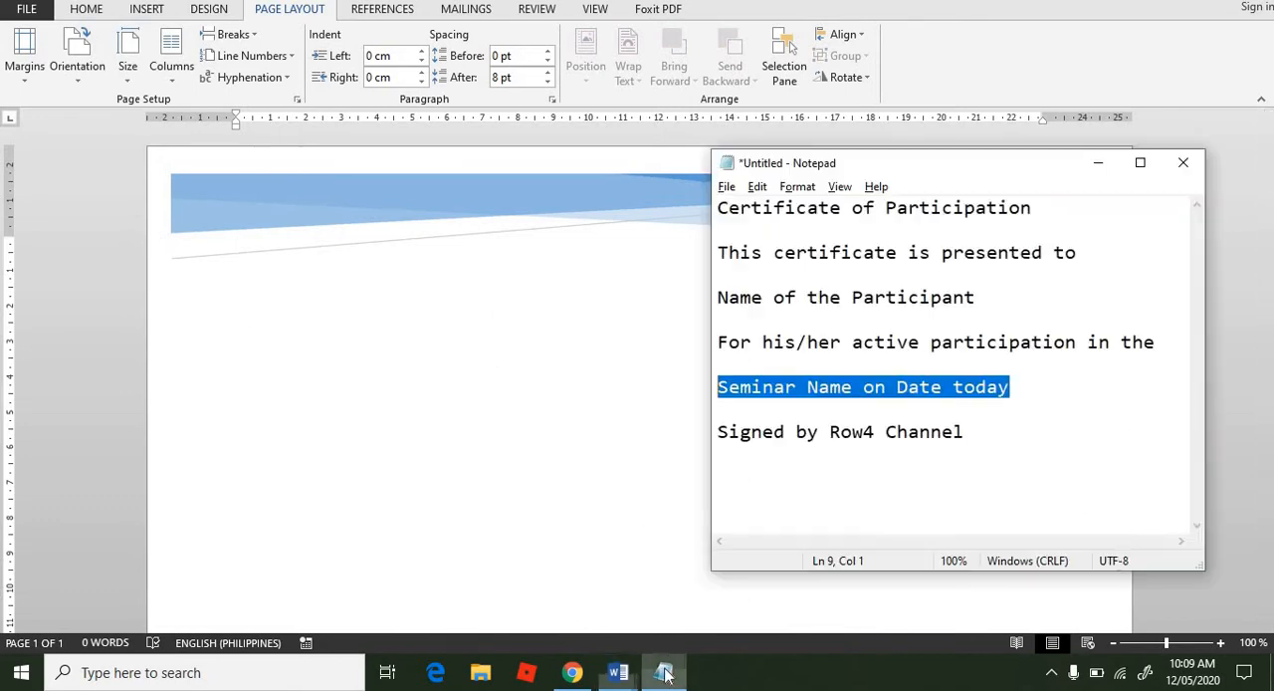
{"action": "double_click", "coordinate": [1042, 207]}
{"action": "left_click", "coordinate": [1042, 207]}
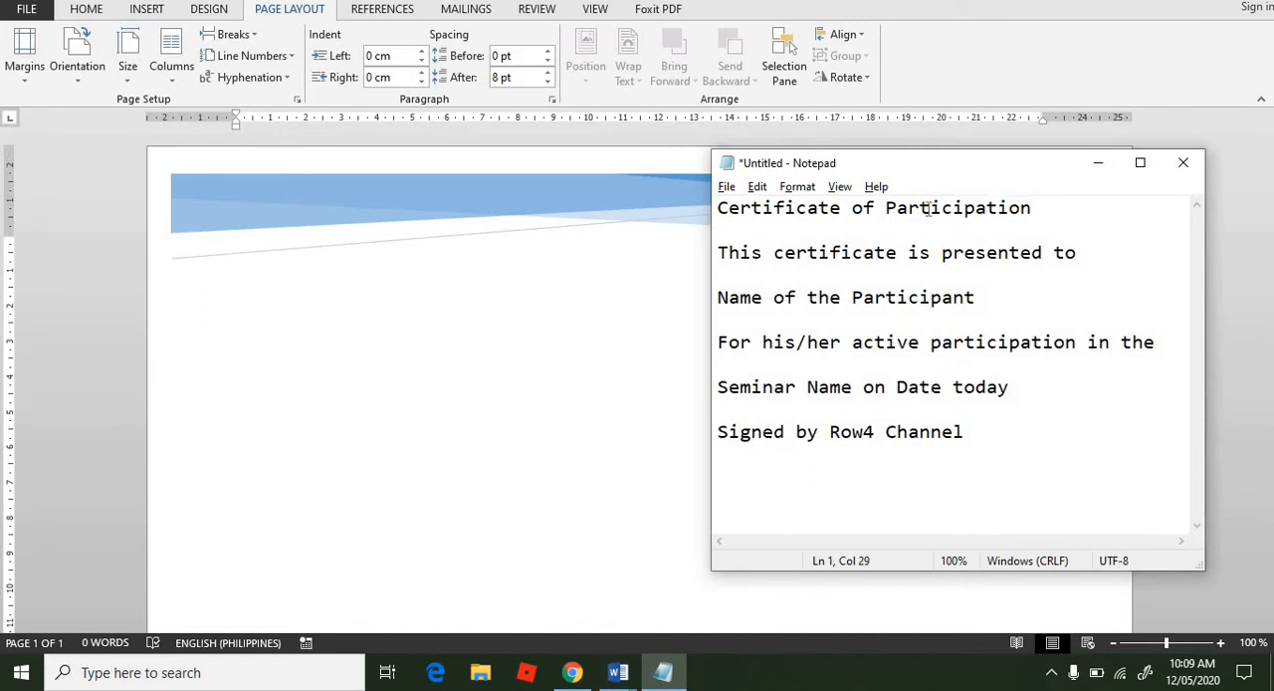
{"action": "left_click_drag", "start_coordinate": [926, 208], "coordinate": [656, 214]}
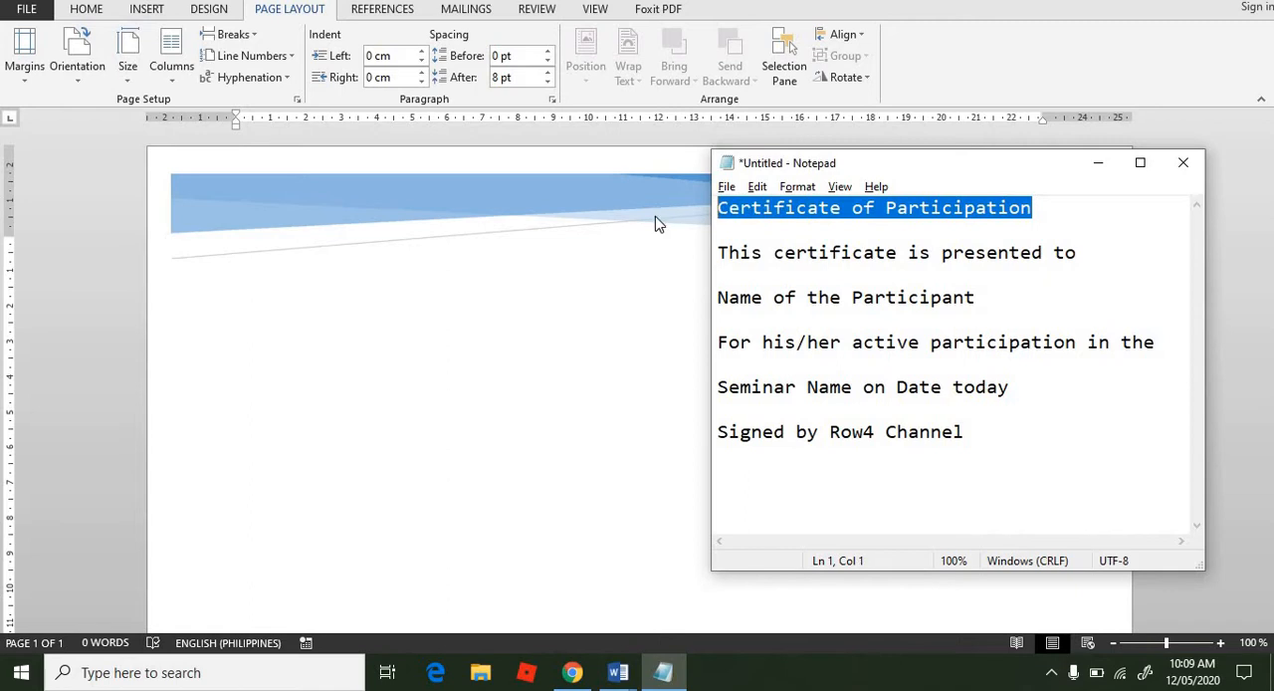
{"action": "left_click", "coordinate": [1098, 162]}
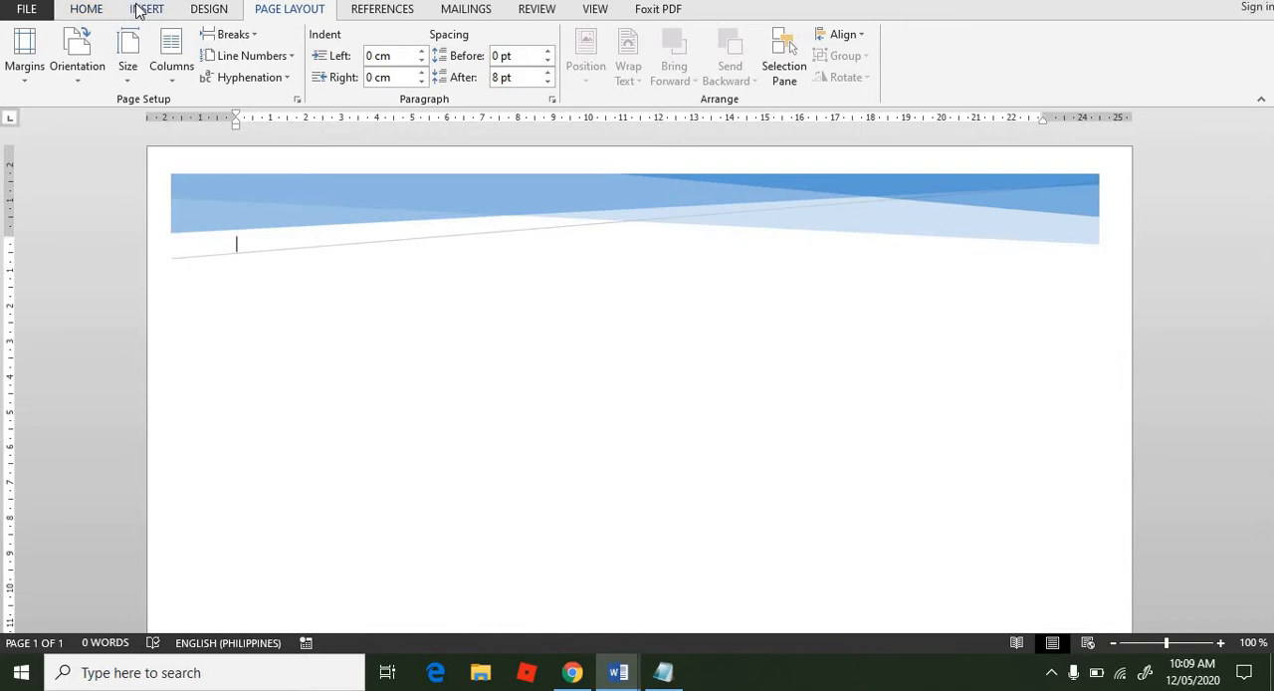
Step: Insert a Simple Text Box below the banner and undo the banner graphic pasted into it
{"action": "left_click", "coordinate": [140, 9]}
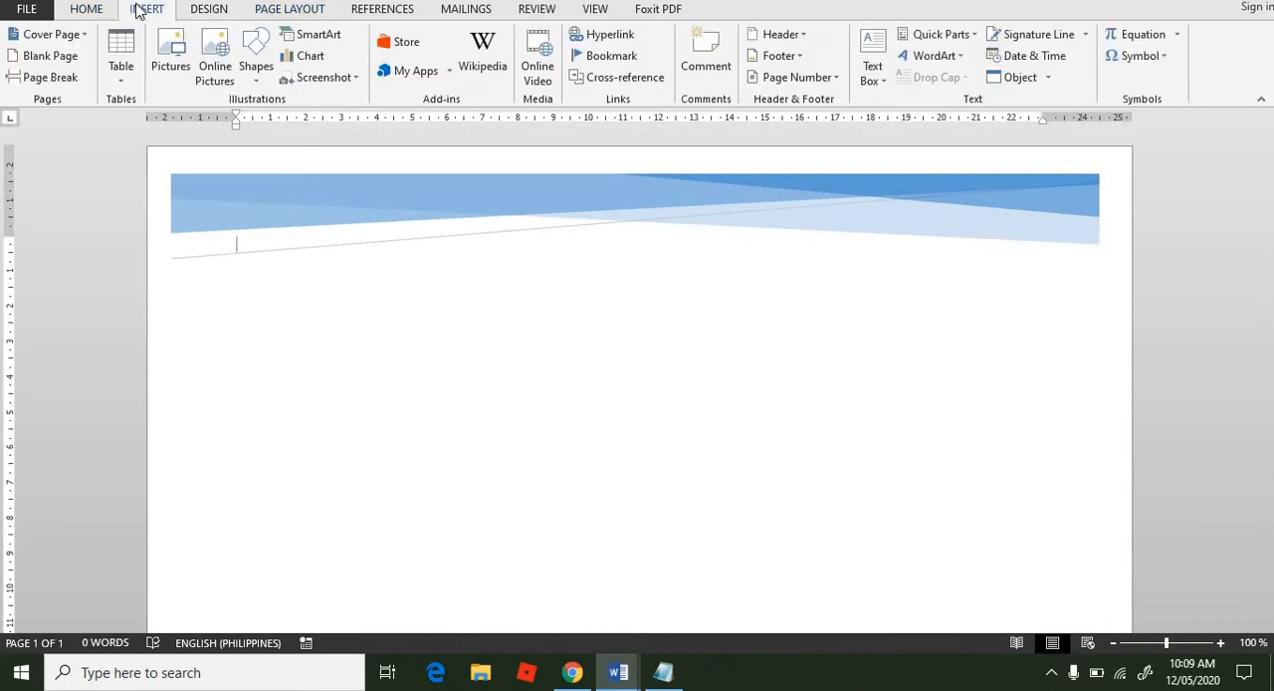
{"action": "left_click", "coordinate": [872, 66]}
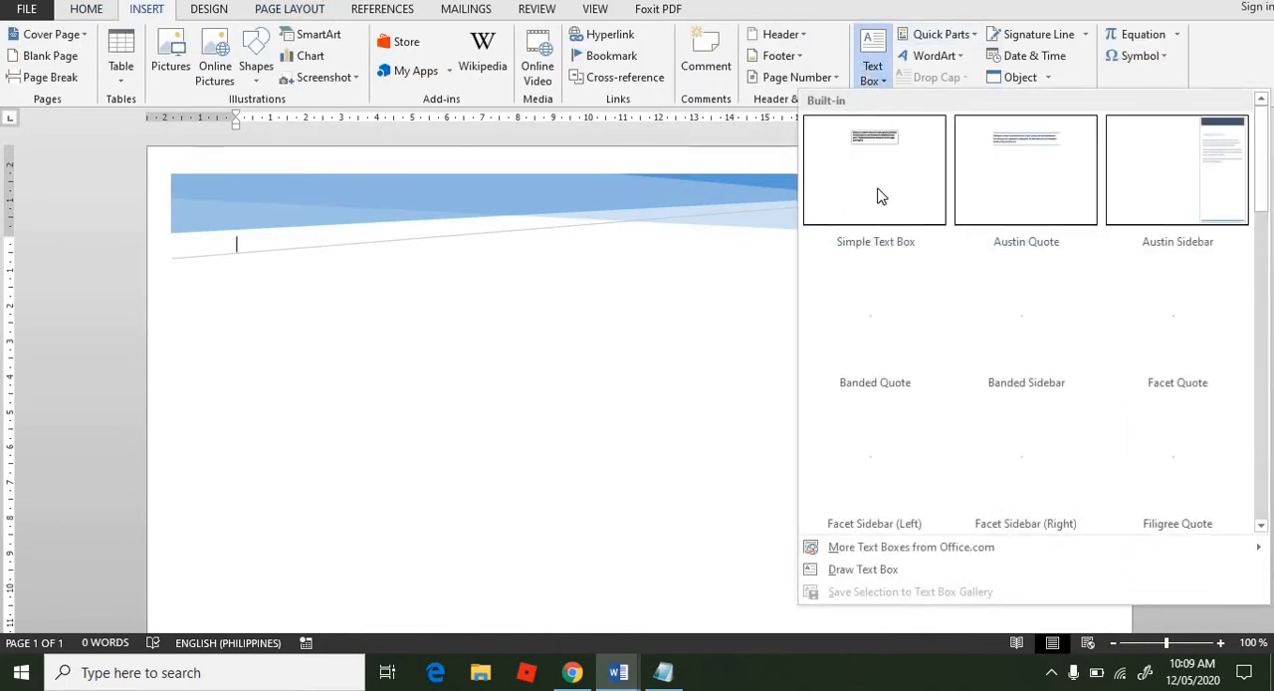
{"action": "left_click", "coordinate": [877, 195]}
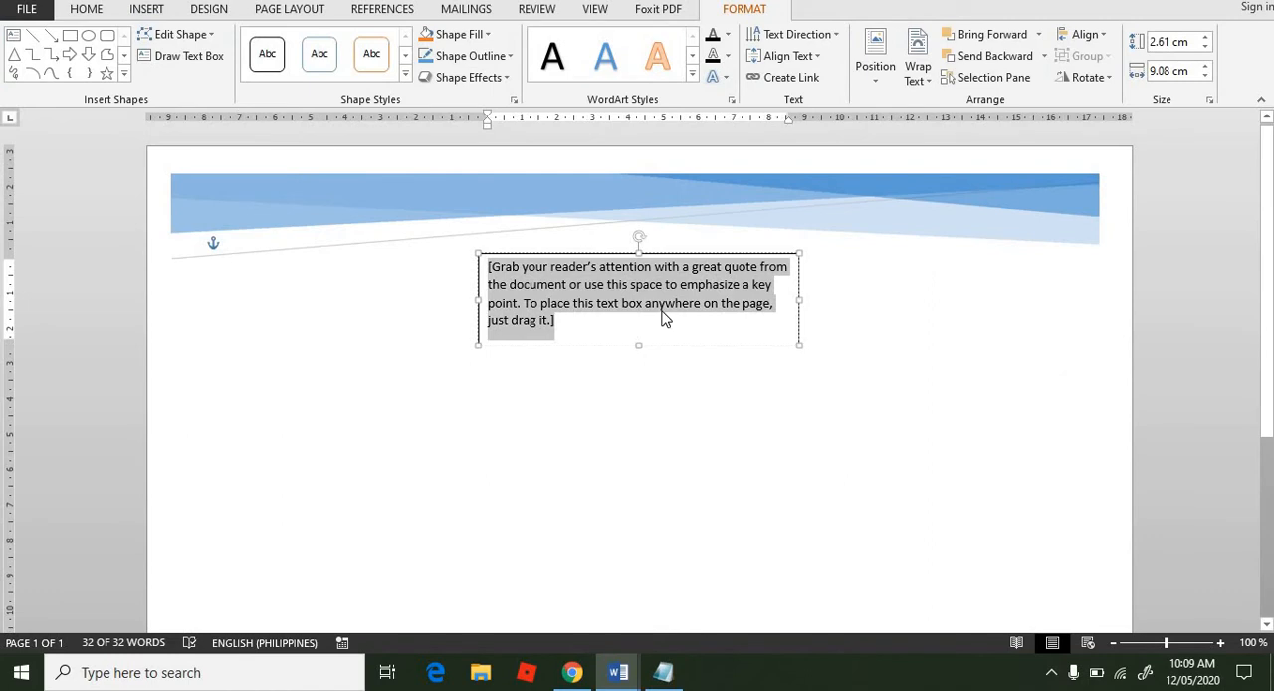
{"action": "key", "text": "ctrl+v"}
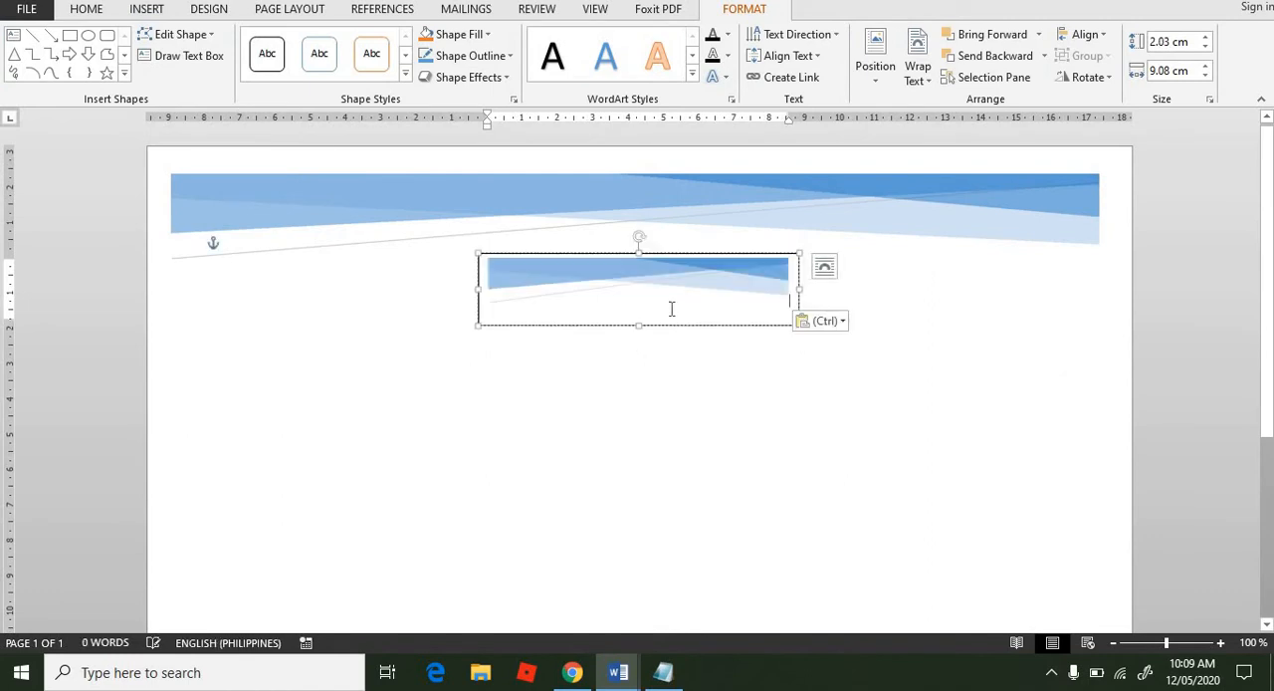
{"action": "key", "text": "ctrl+z"}
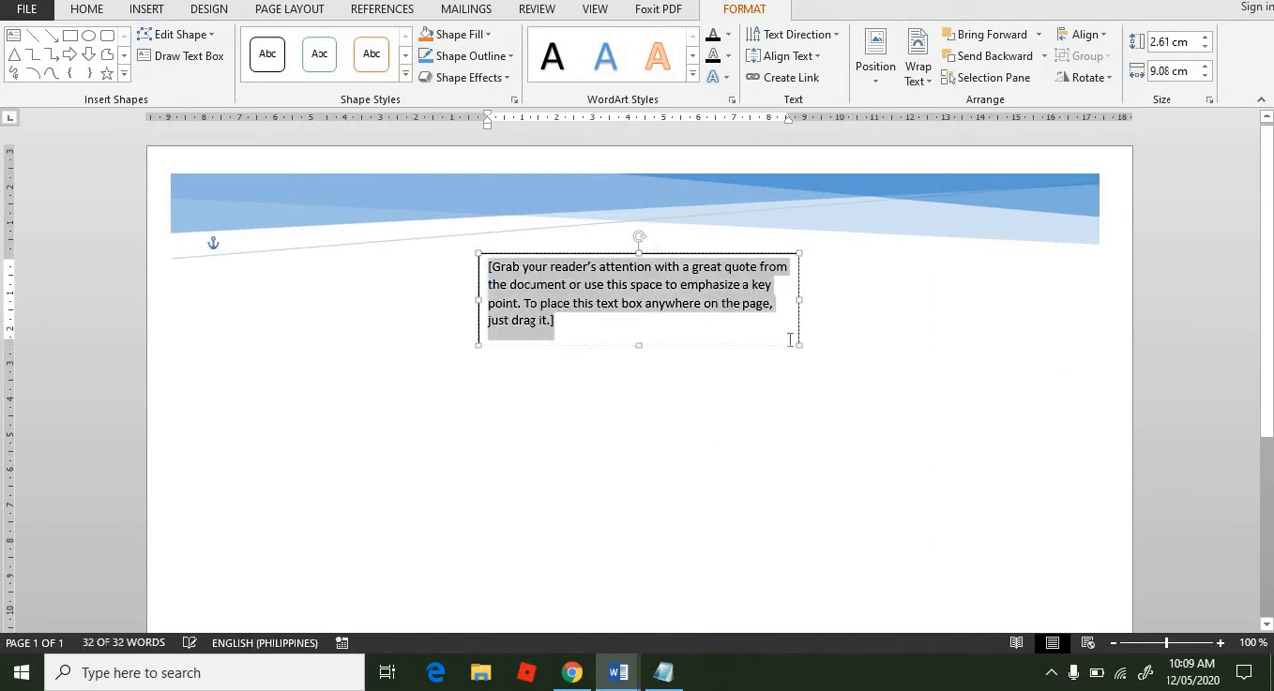
Step: Copy "Certificate of Participation" from Notepad and paste it over the text box's placeholder text
{"action": "left_click", "coordinate": [665, 673]}
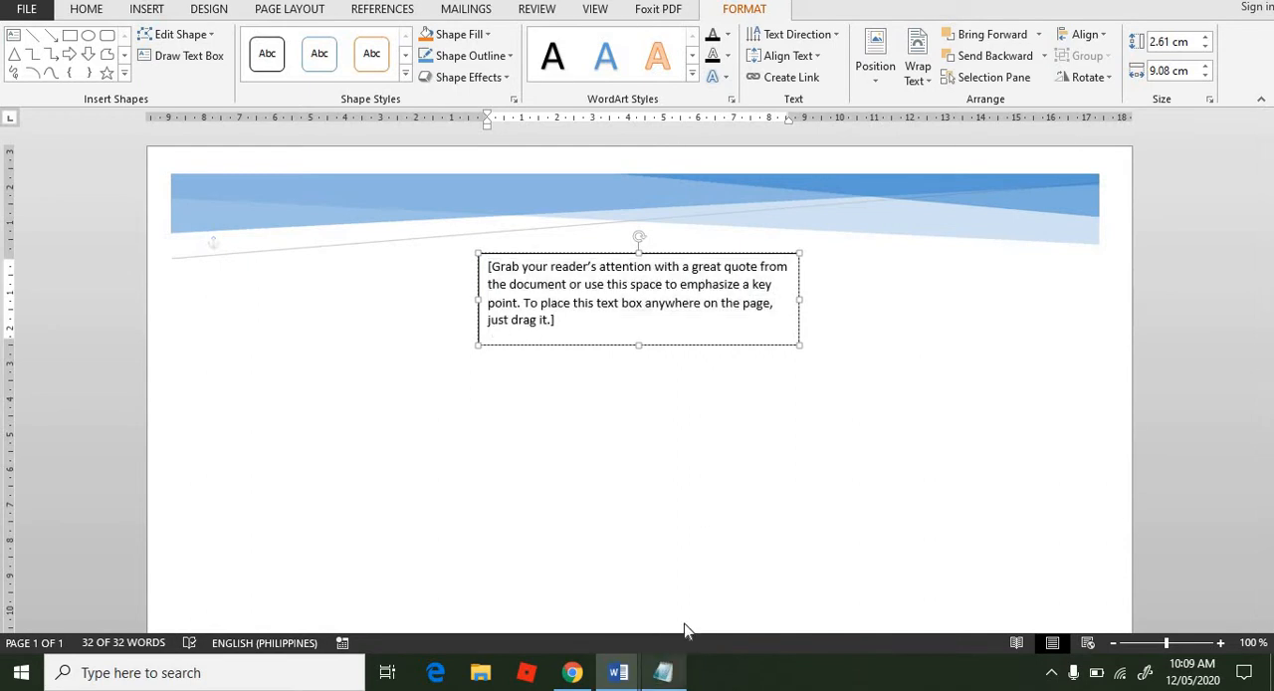
{"action": "right_click", "coordinate": [914, 207]}
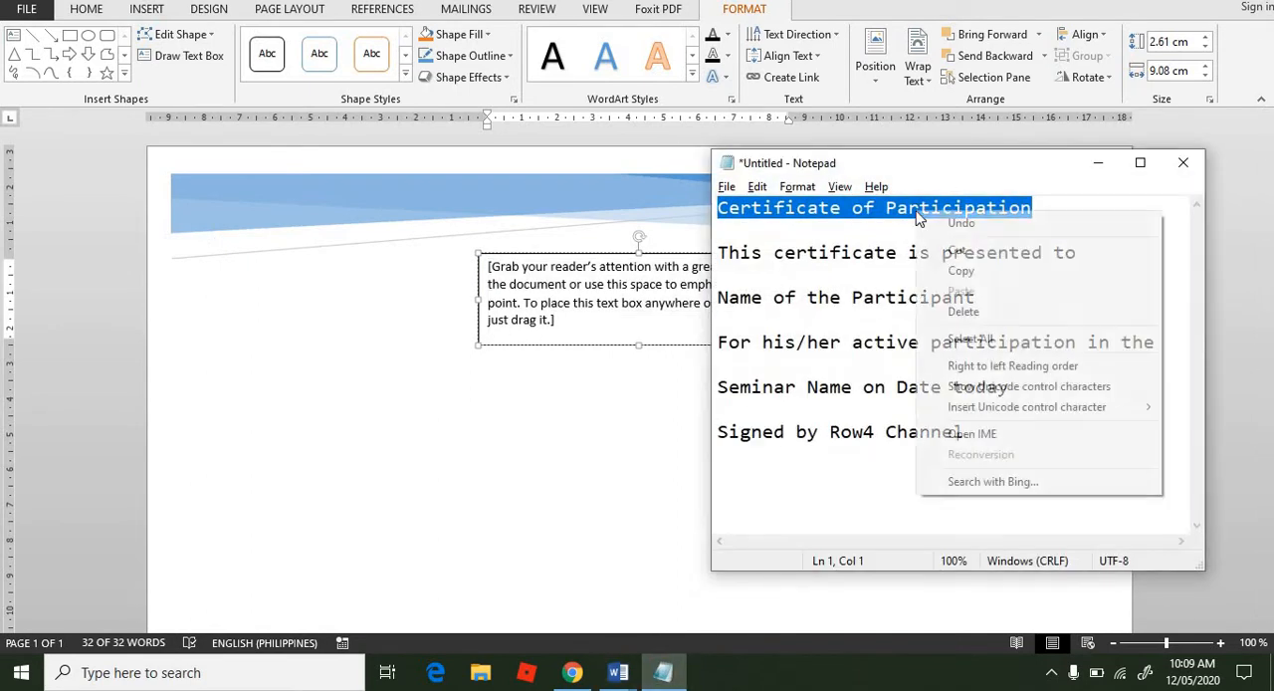
{"action": "left_click", "coordinate": [957, 270]}
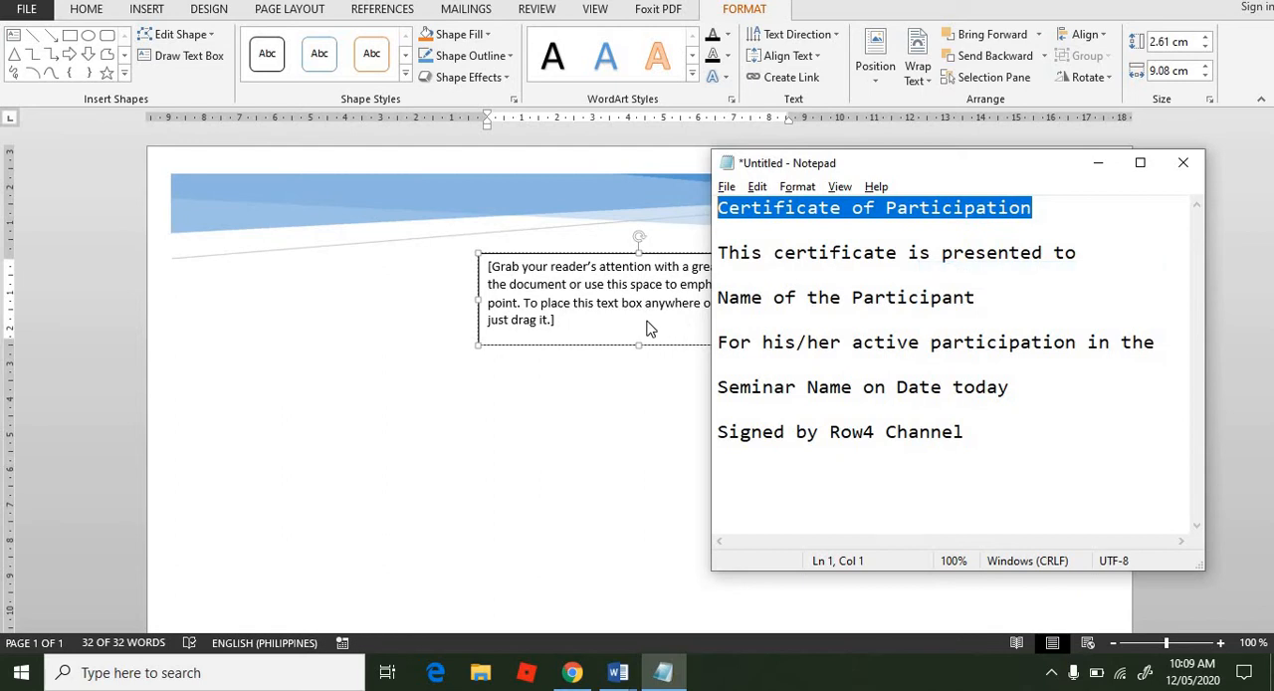
{"action": "left_click", "coordinate": [648, 327]}
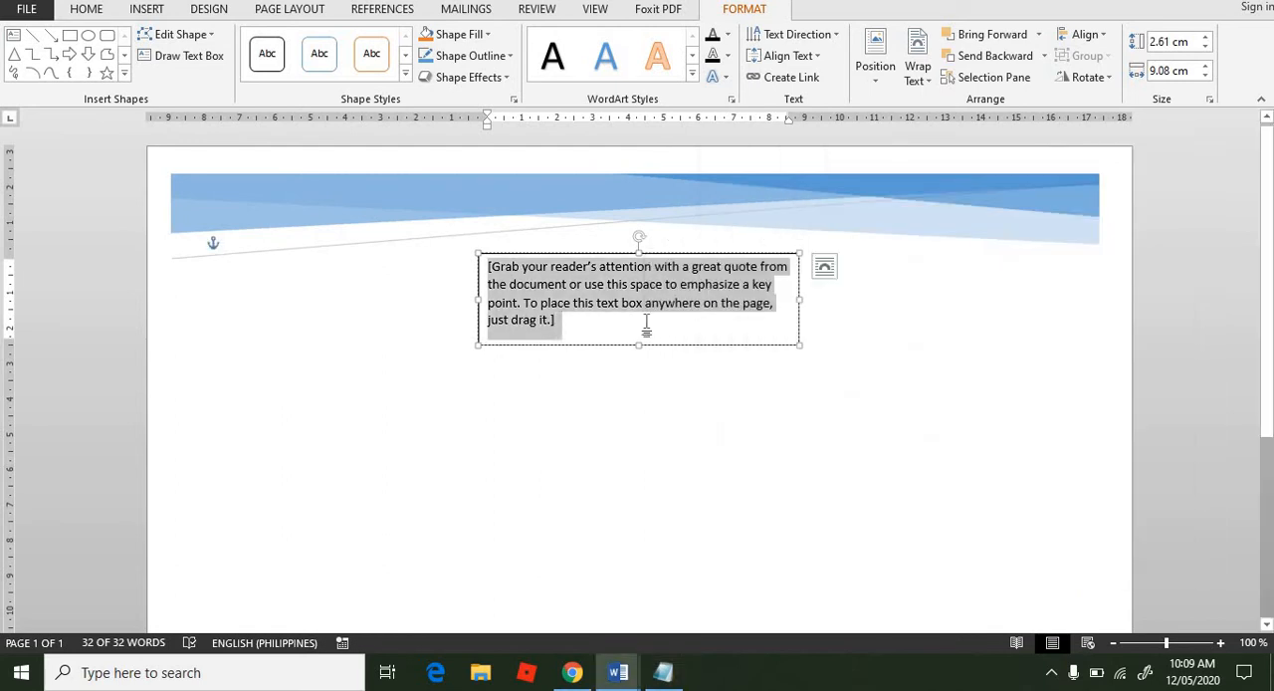
{"action": "key", "text": "ctrl+v"}
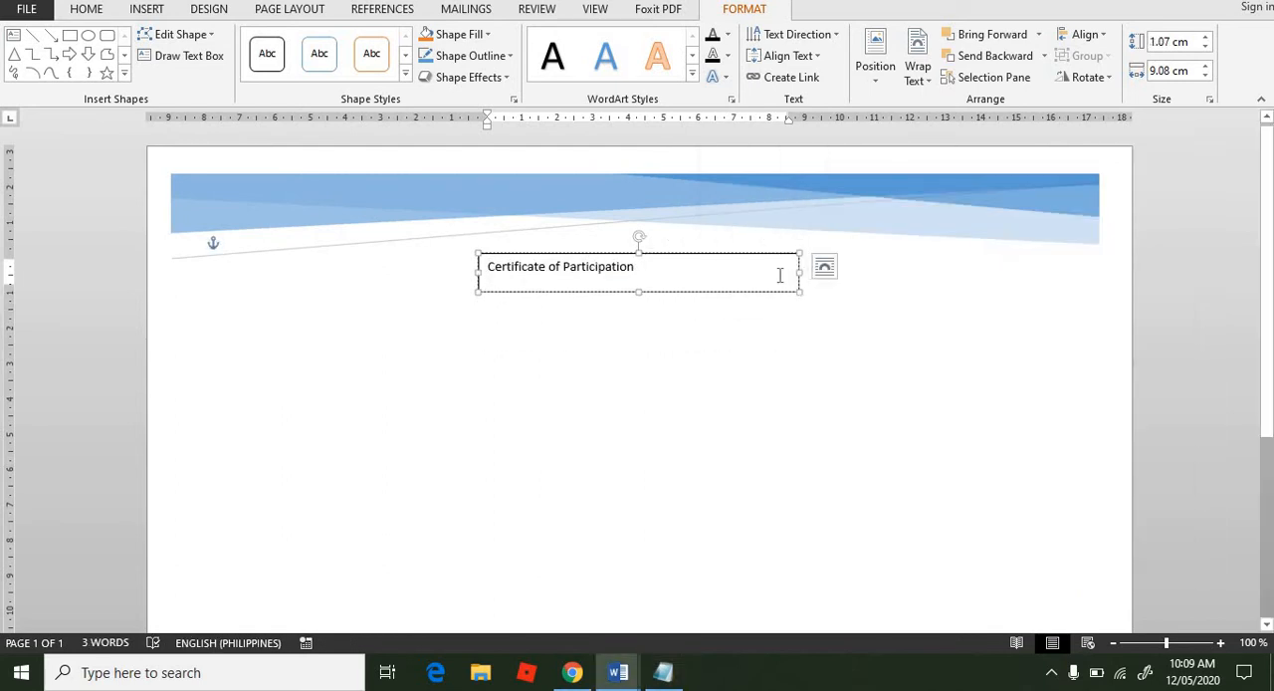
Step: Widen the "Certificate of Participation" text box to about 26 cm so it spans the banner's width
{"action": "left_click_drag", "start_coordinate": [800, 270], "coordinate": [1100, 235]}
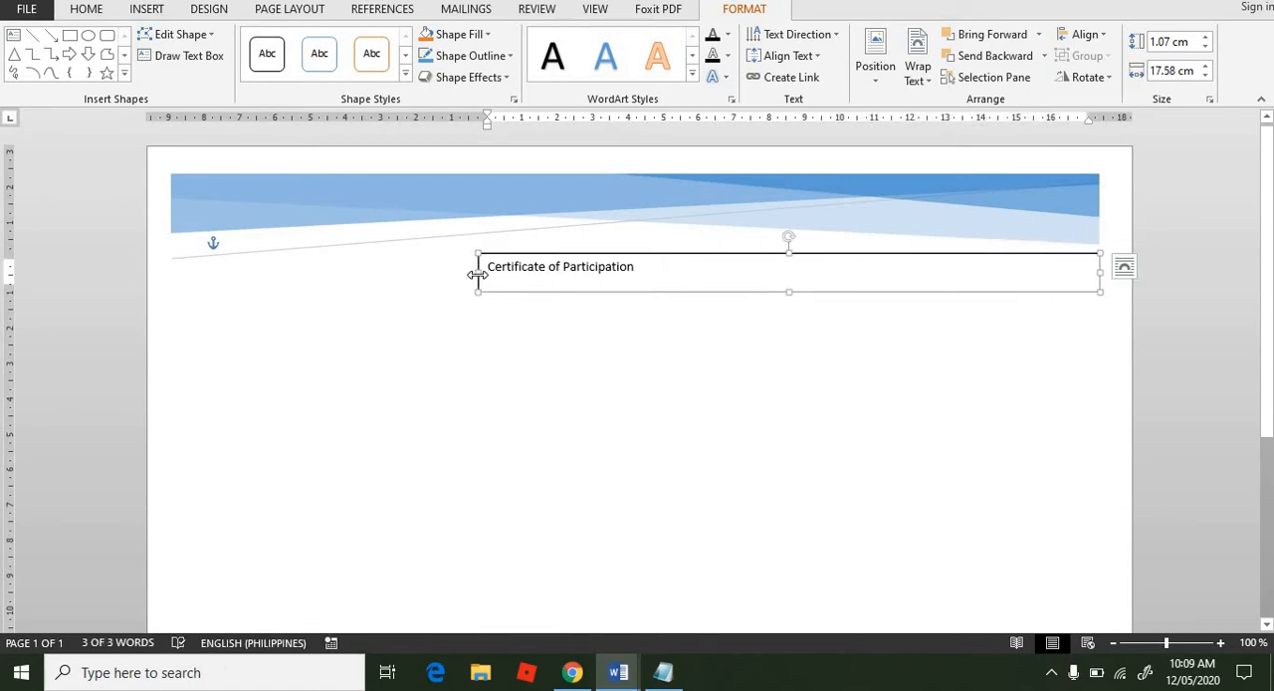
{"action": "left_click_drag", "start_coordinate": [478, 280], "coordinate": [175, 270]}
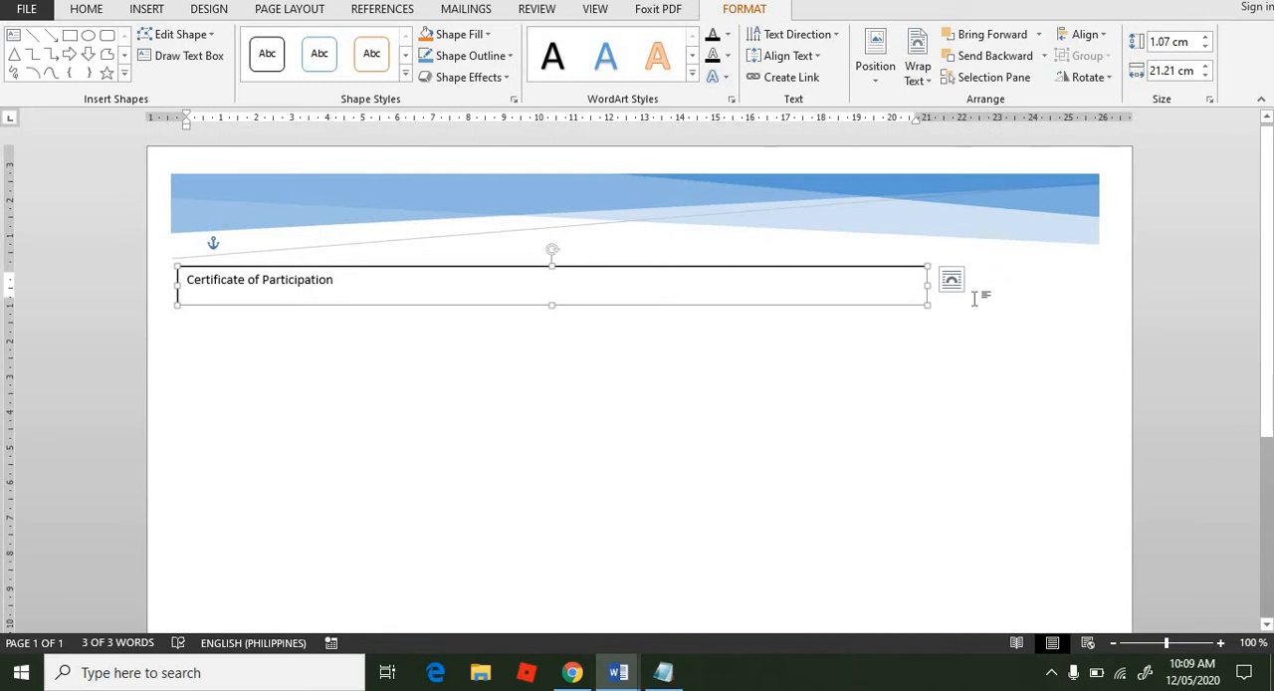
{"action": "left_click_drag", "start_coordinate": [925, 280], "coordinate": [1095, 280]}
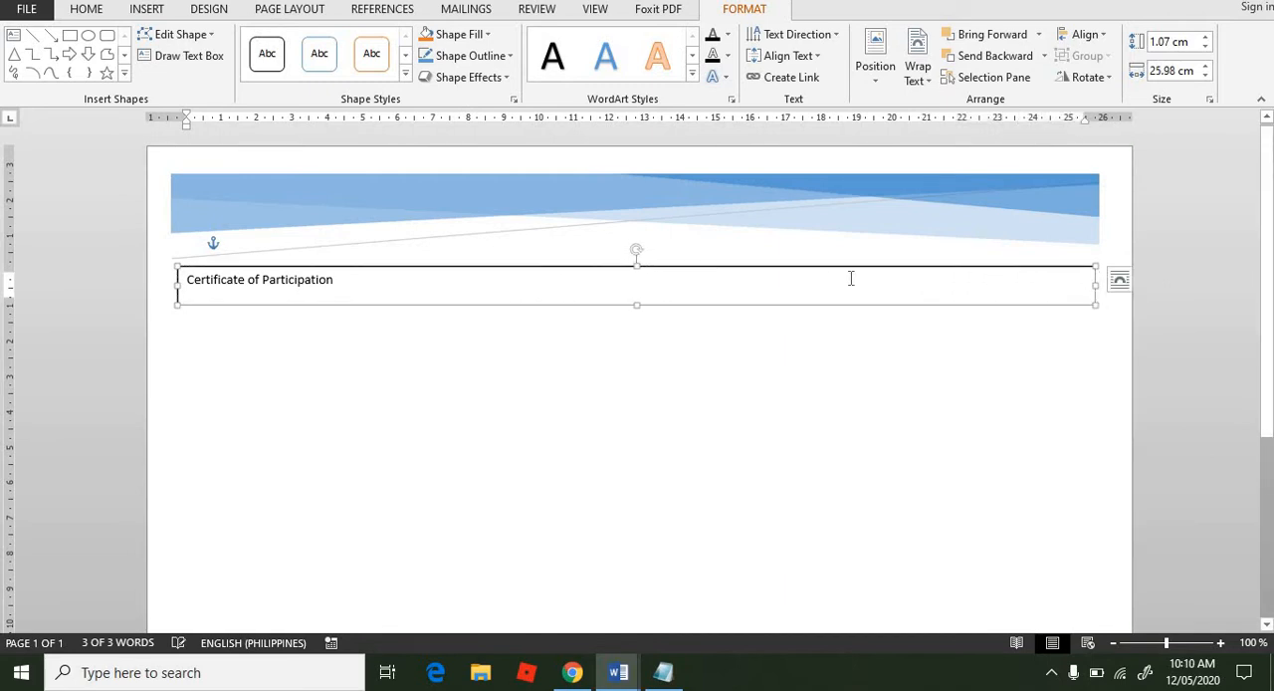
{"action": "left_click", "coordinate": [645, 289]}
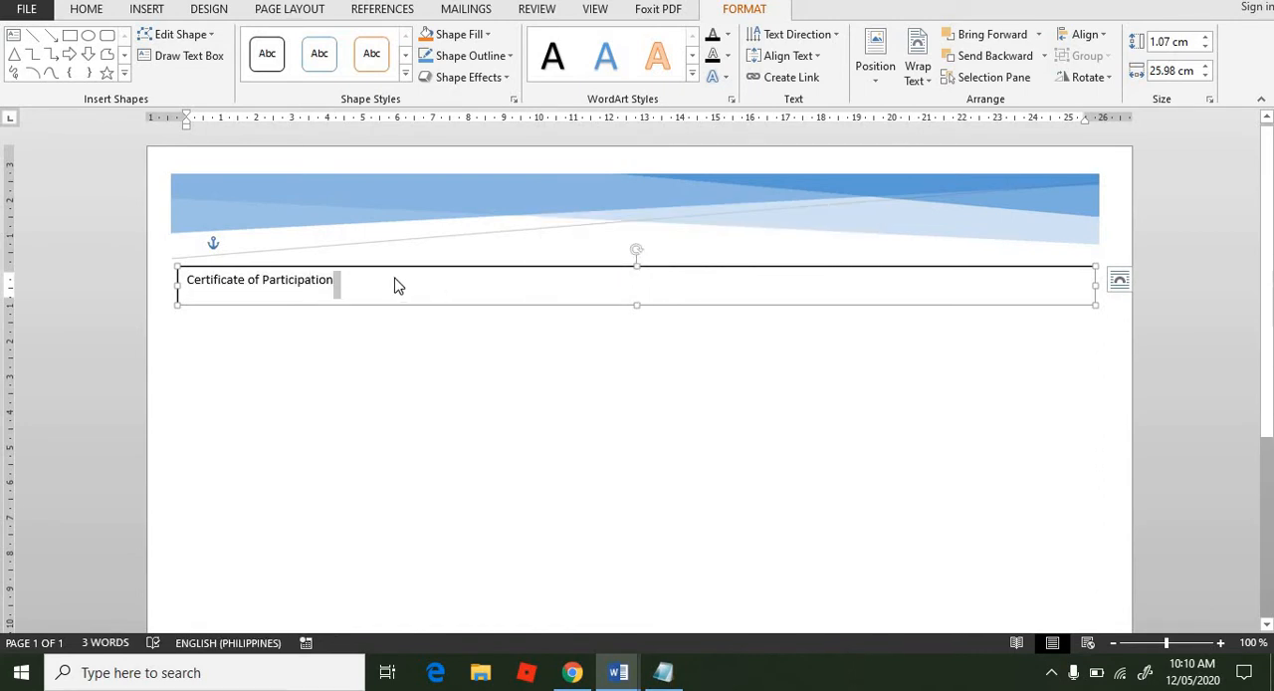
{"action": "left_click_drag", "start_coordinate": [338, 286], "coordinate": [172, 278]}
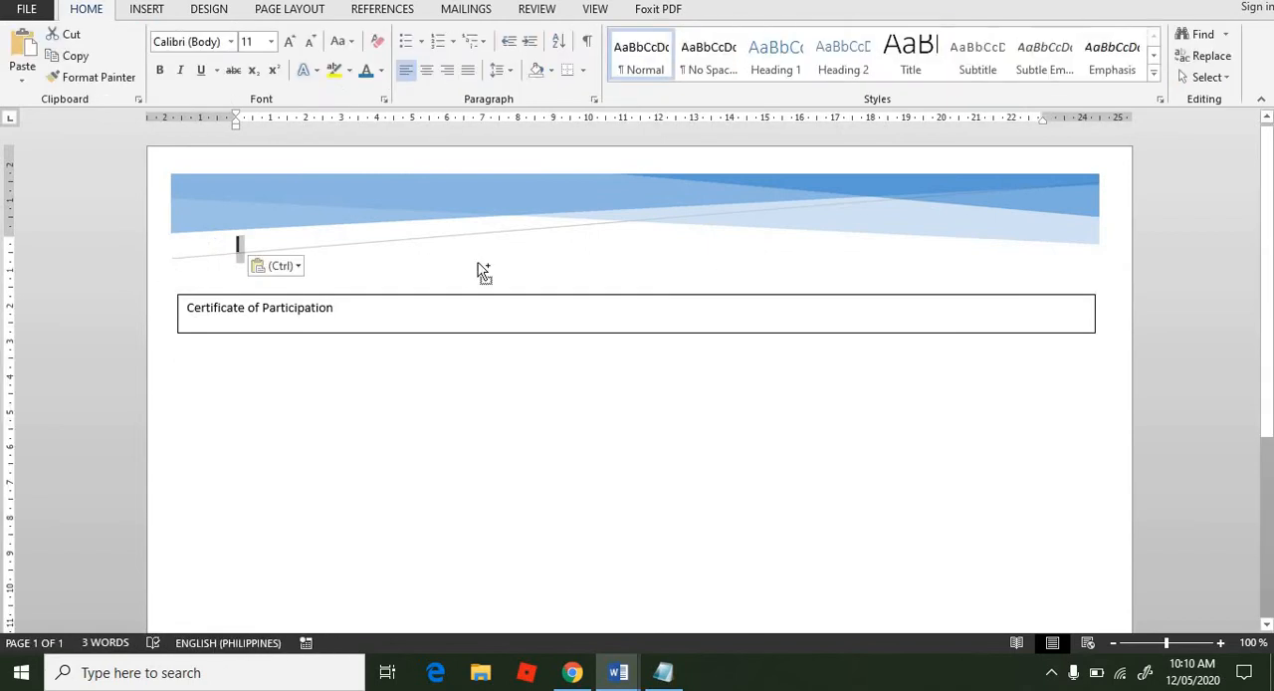
{"action": "key", "text": "ctrl+z"}
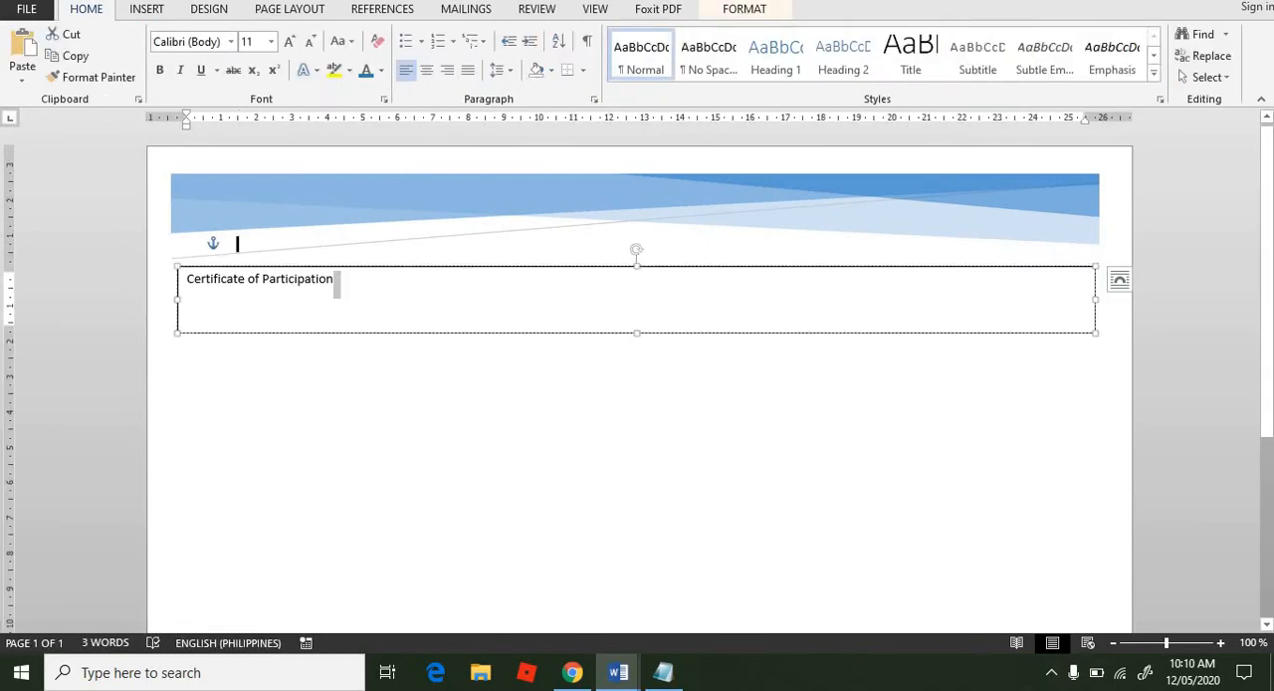
Step: Set the font size of the "Certificate of Participation" title to 48
{"action": "triple_click", "coordinate": [406, 293]}
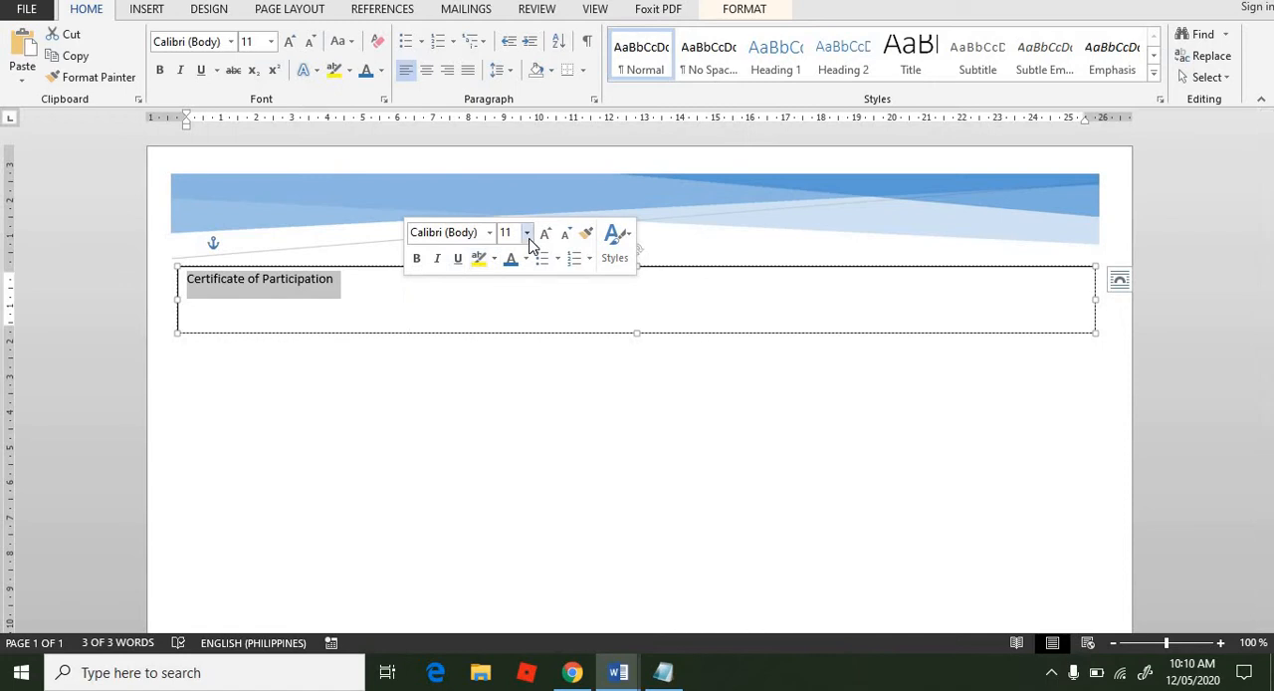
{"action": "left_click", "coordinate": [529, 240]}
{"action": "left_click", "coordinate": [524, 519]}
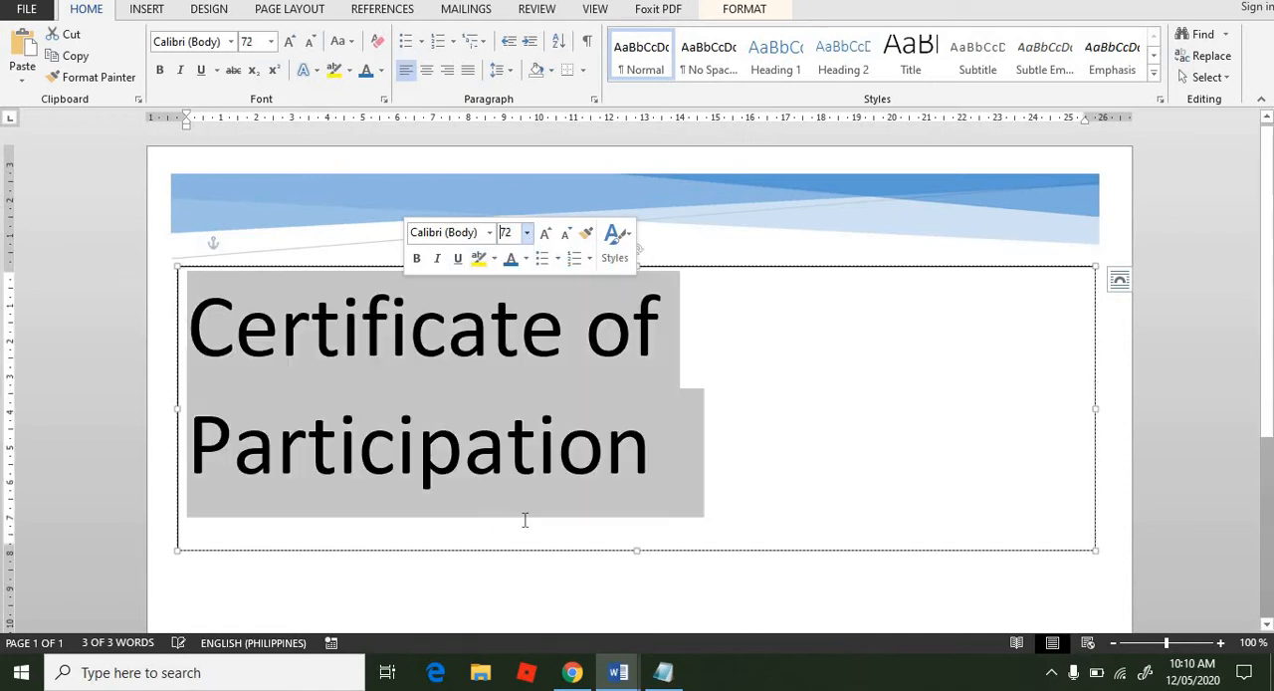
{"action": "left_click", "coordinate": [526, 235]}
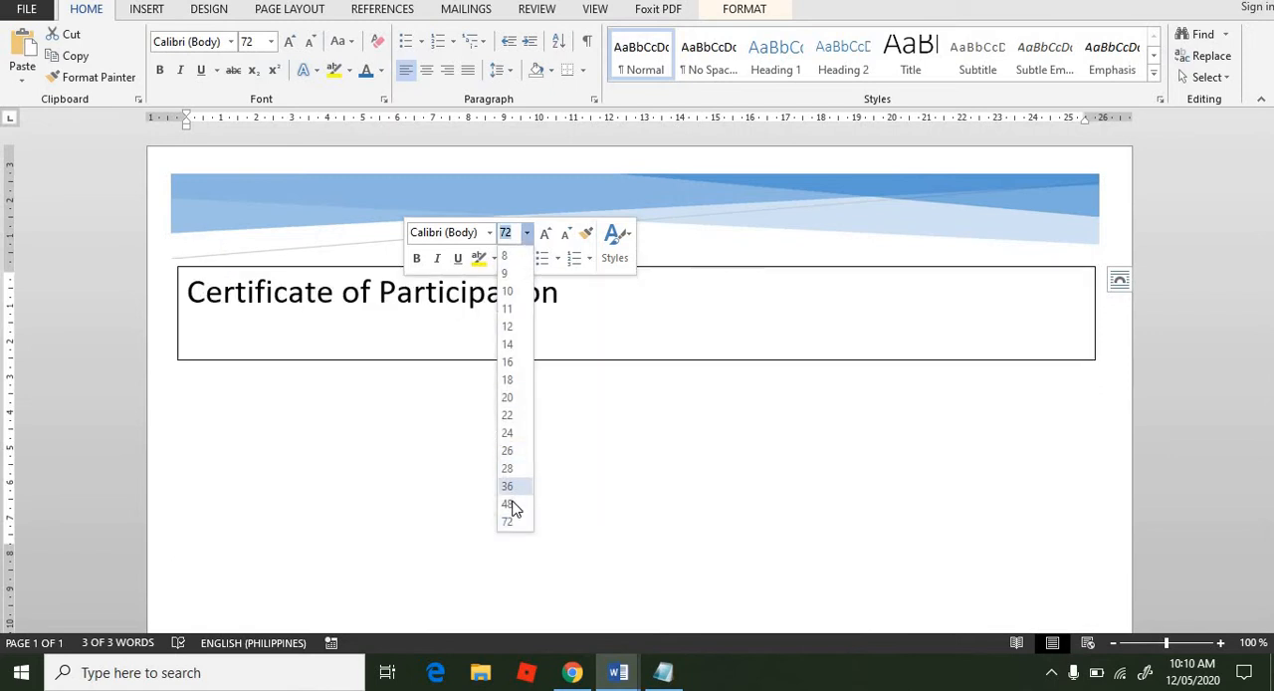
{"action": "left_click", "coordinate": [509, 505]}
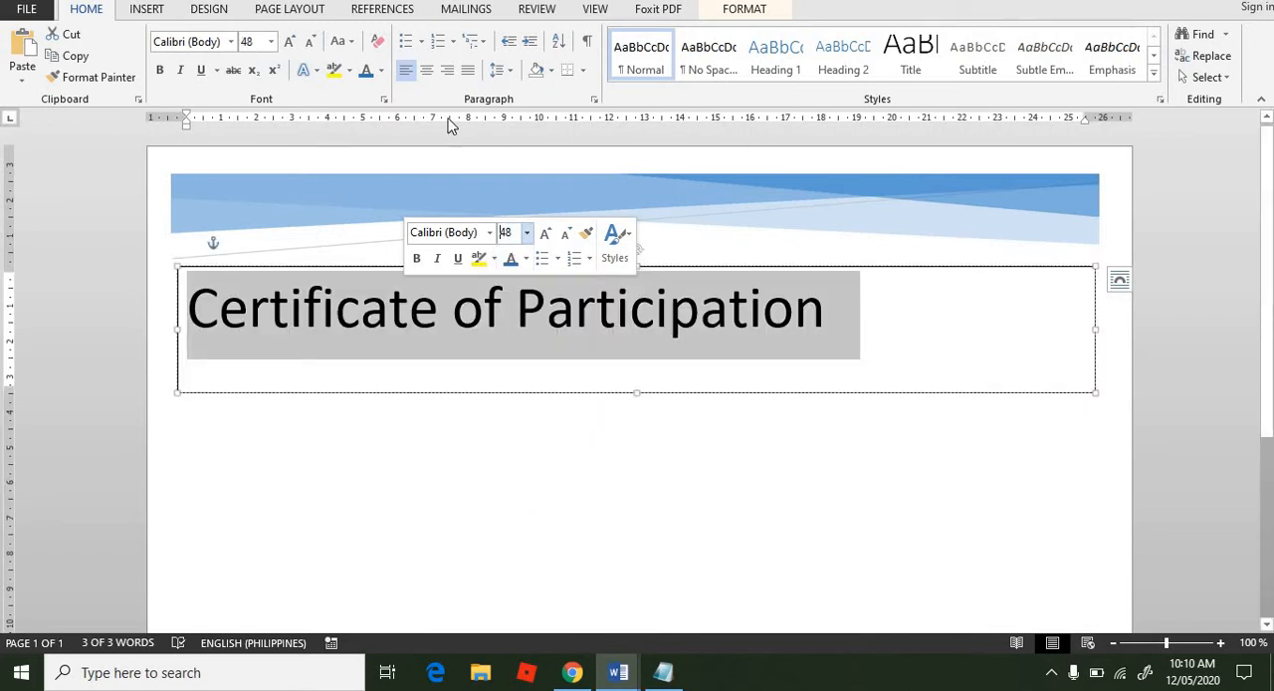
Step: Center the title in its text box and format it as bold, italic and dark blue
{"action": "left_click", "coordinate": [427, 71]}
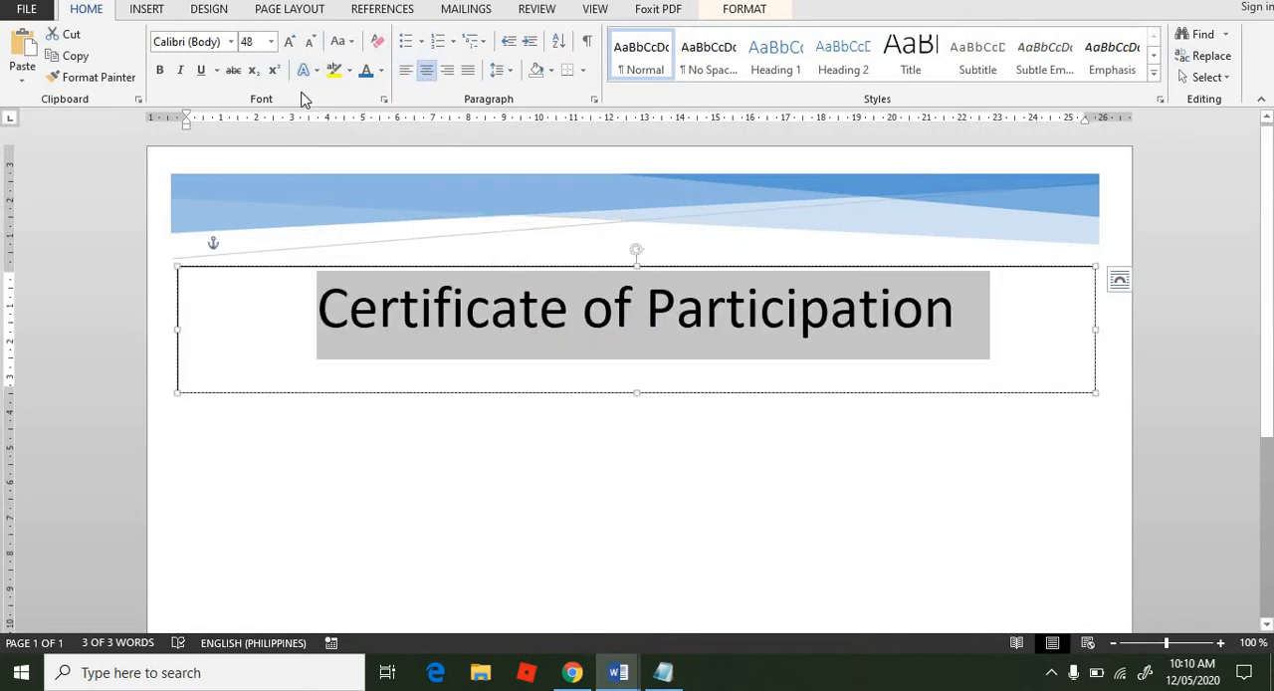
{"action": "left_click", "coordinate": [159, 70]}
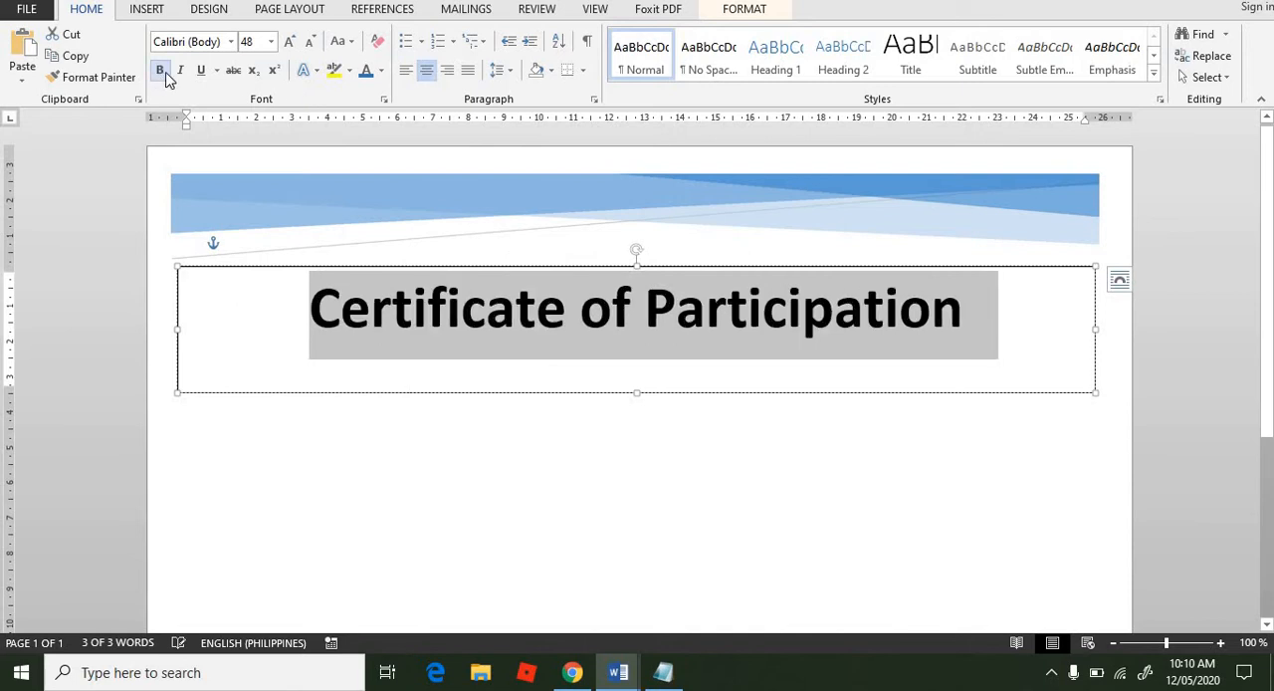
{"action": "left_click", "coordinate": [182, 71]}
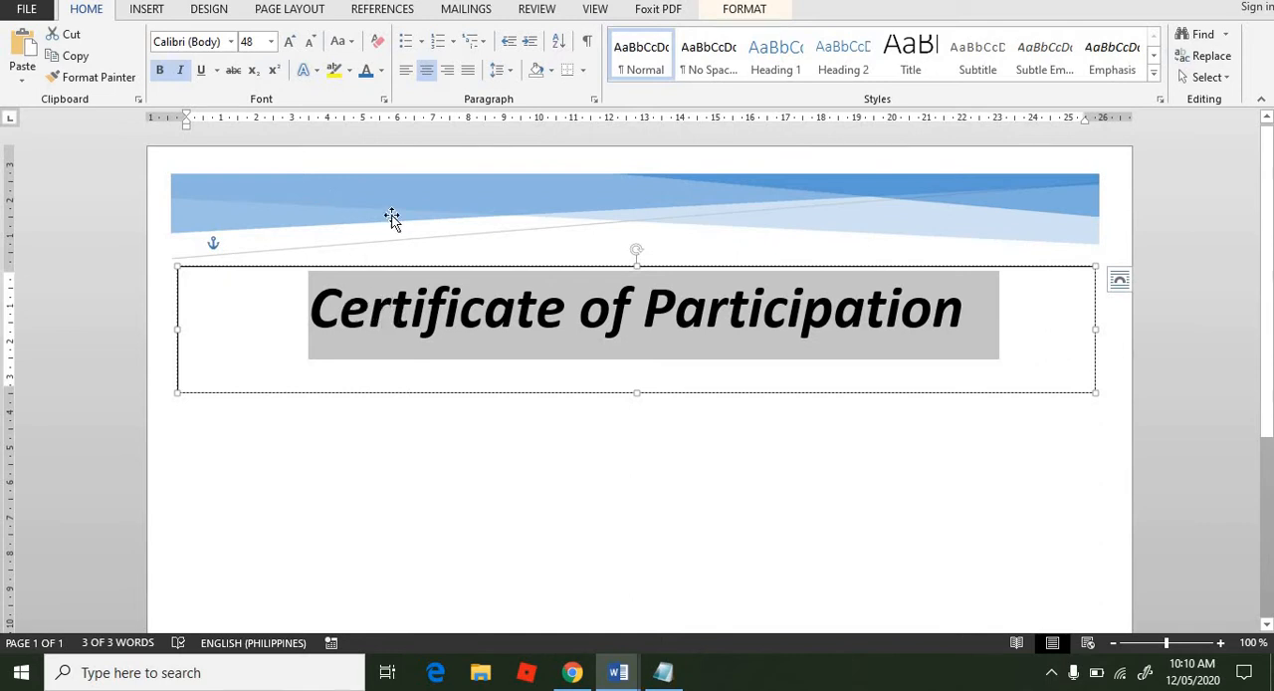
{"action": "left_click", "coordinate": [380, 72]}
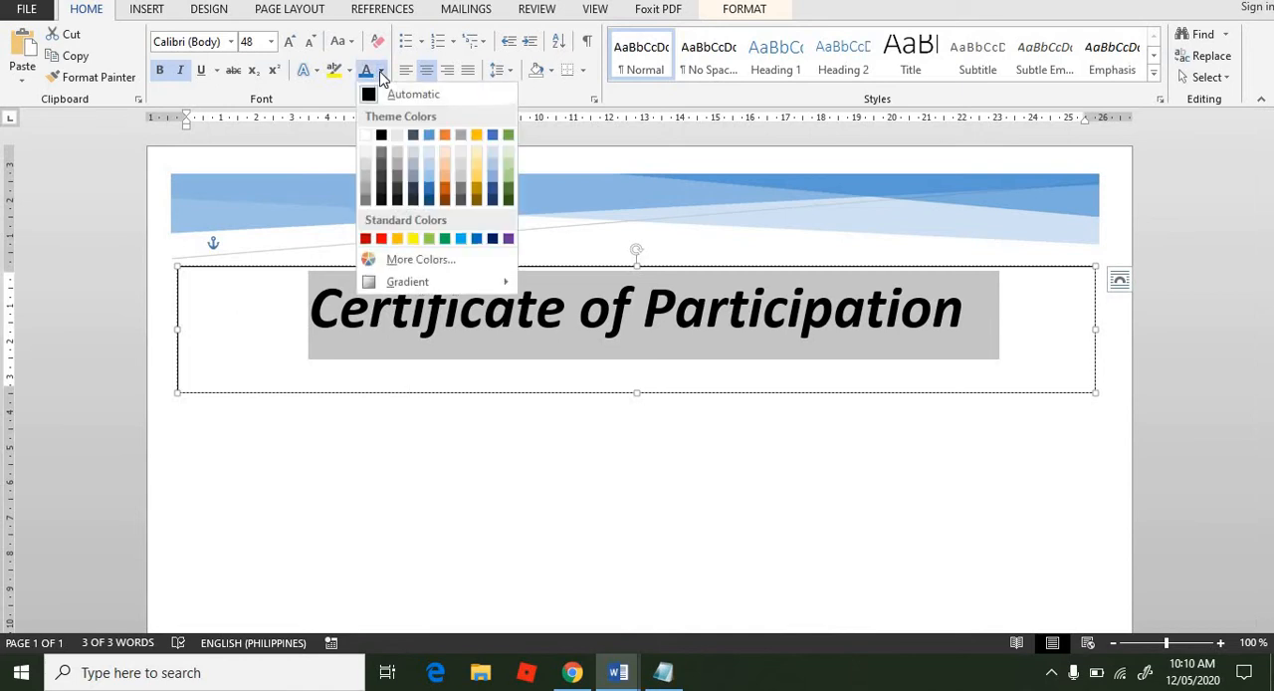
{"action": "left_click", "coordinate": [431, 196]}
{"action": "left_click", "coordinate": [543, 461]}
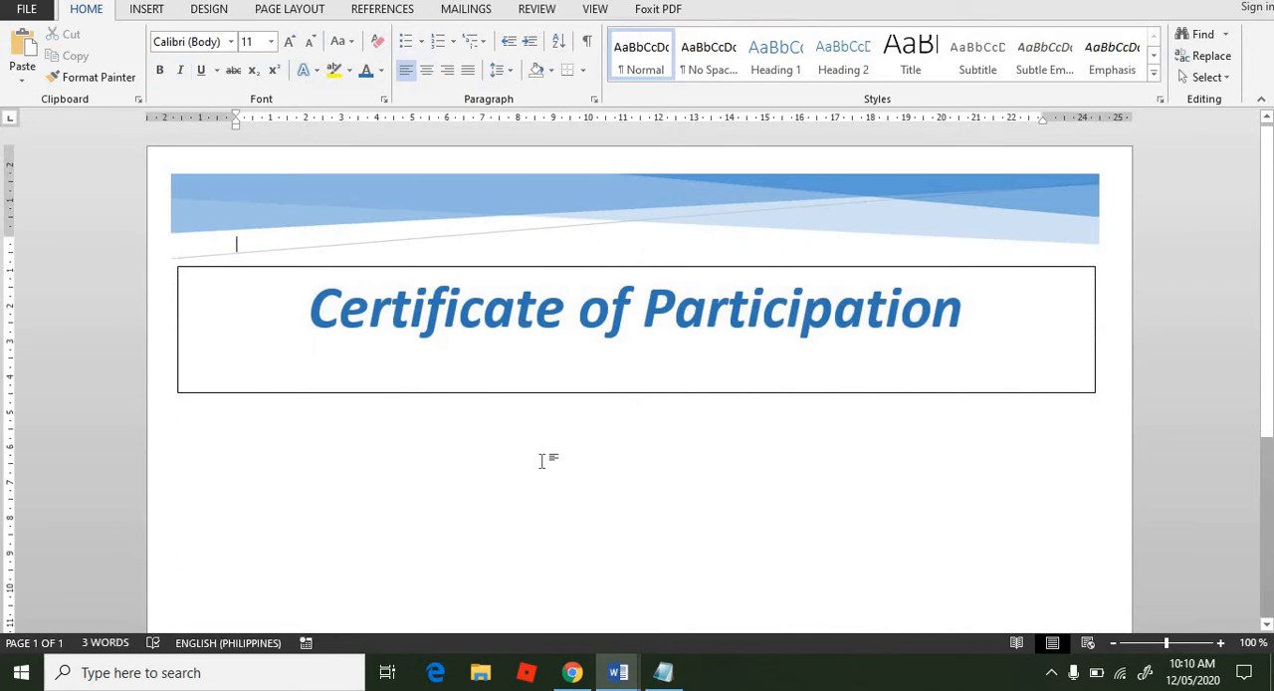
Step: Format the title's text box with no fill and no line, and close the shape formatting options
{"action": "left_click", "coordinate": [759, 392]}
{"action": "left_click", "coordinate": [744, 491]}
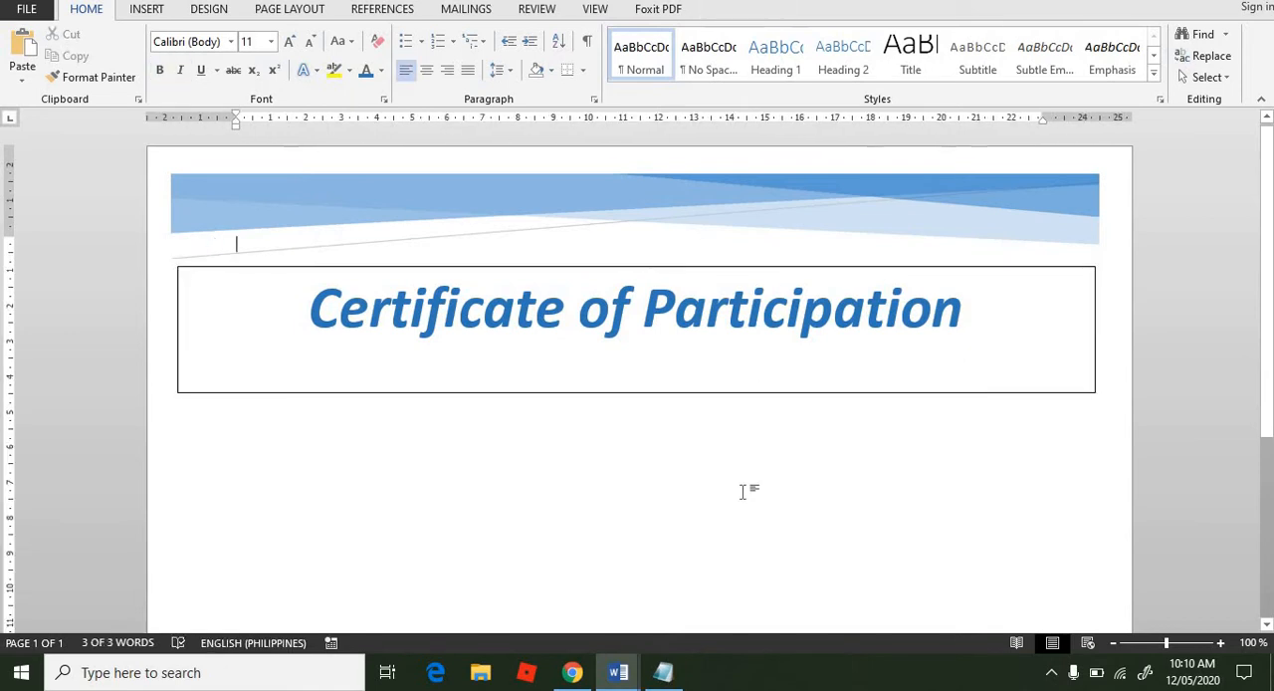
{"action": "left_click", "coordinate": [769, 394]}
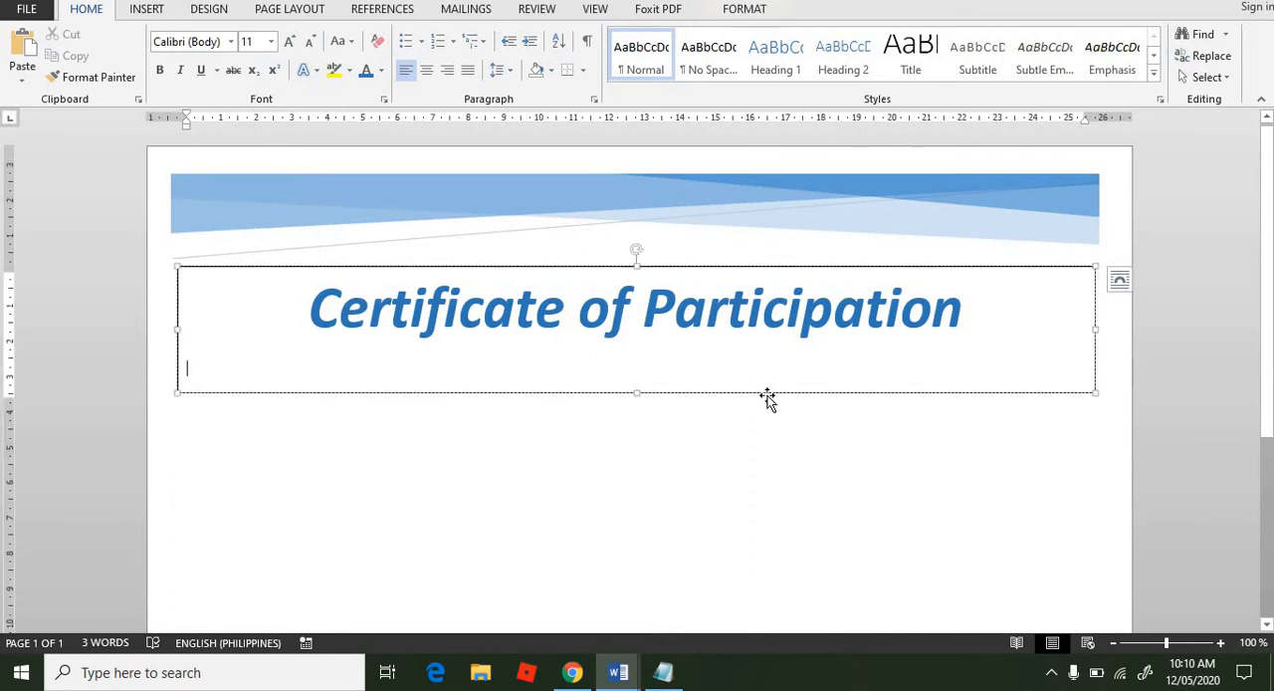
{"action": "right_click", "coordinate": [768, 390]}
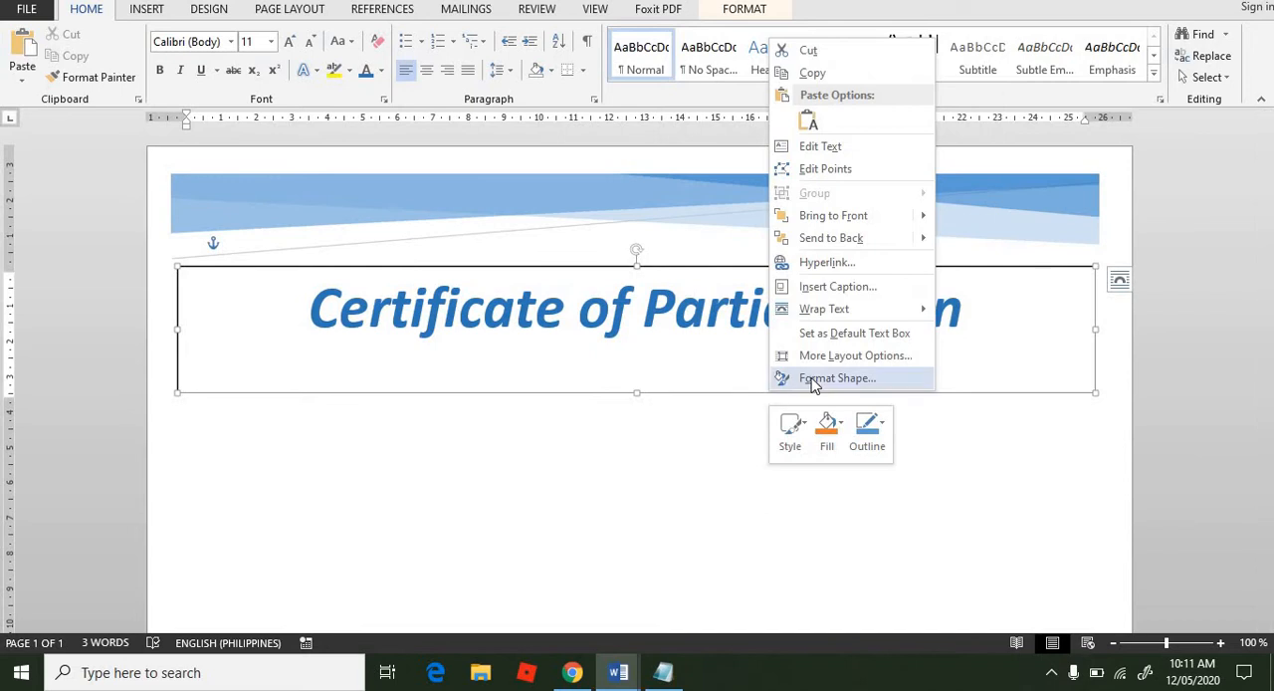
{"action": "left_click", "coordinate": [812, 379]}
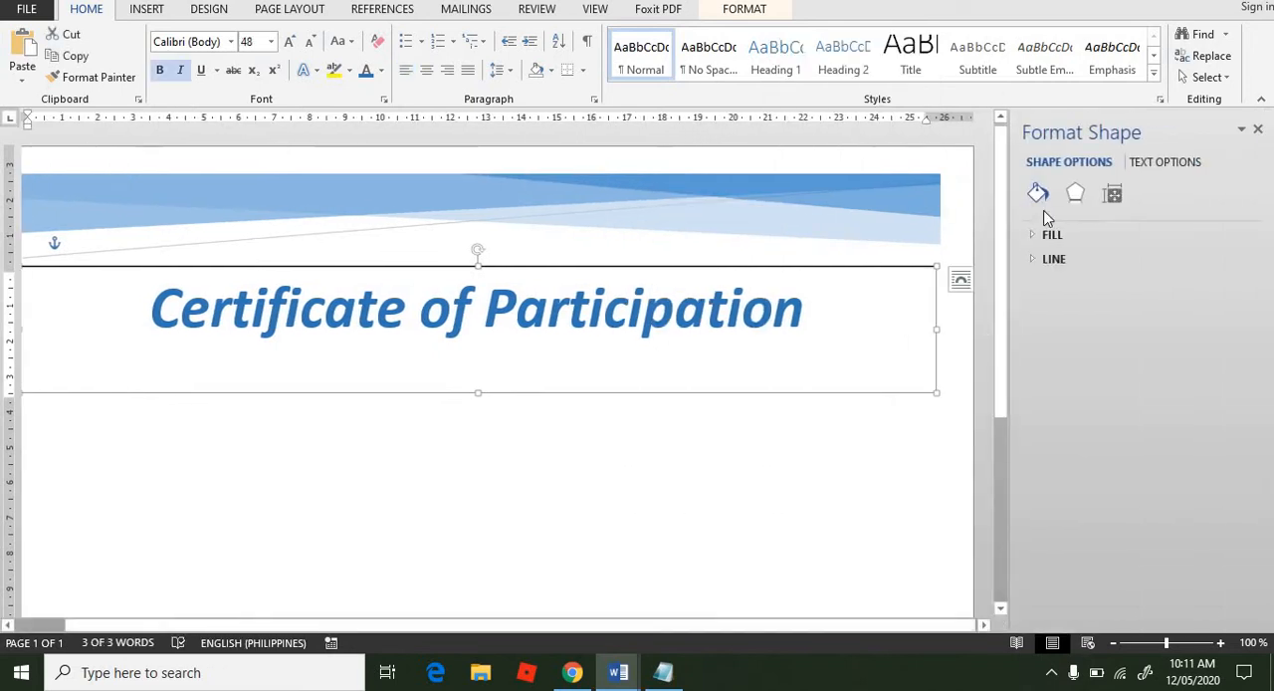
{"action": "left_click", "coordinate": [1033, 237]}
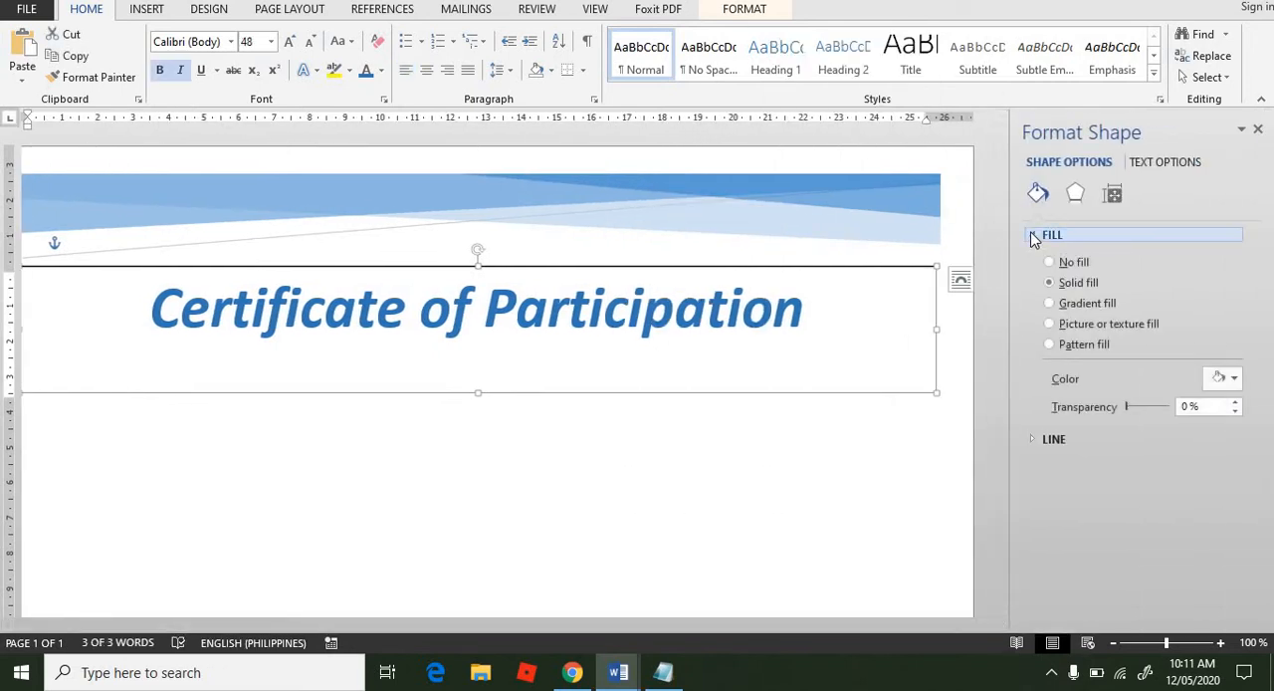
{"action": "left_click", "coordinate": [1047, 263]}
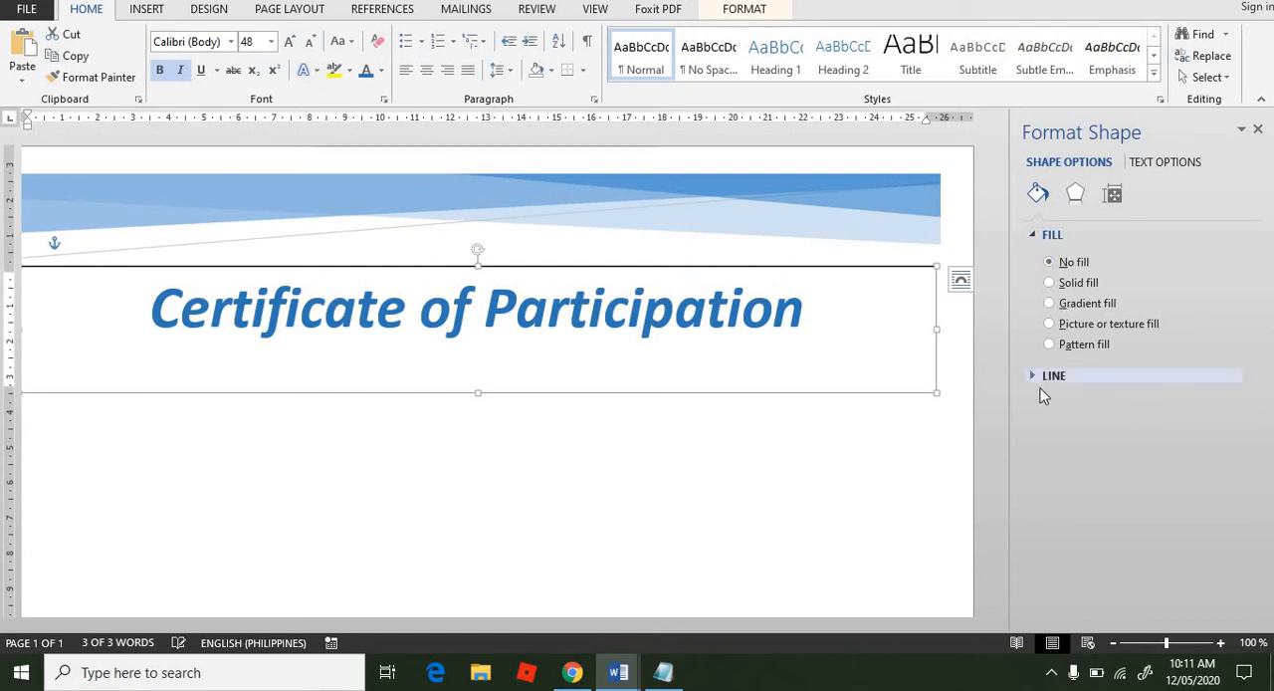
{"action": "left_click", "coordinate": [1034, 376]}
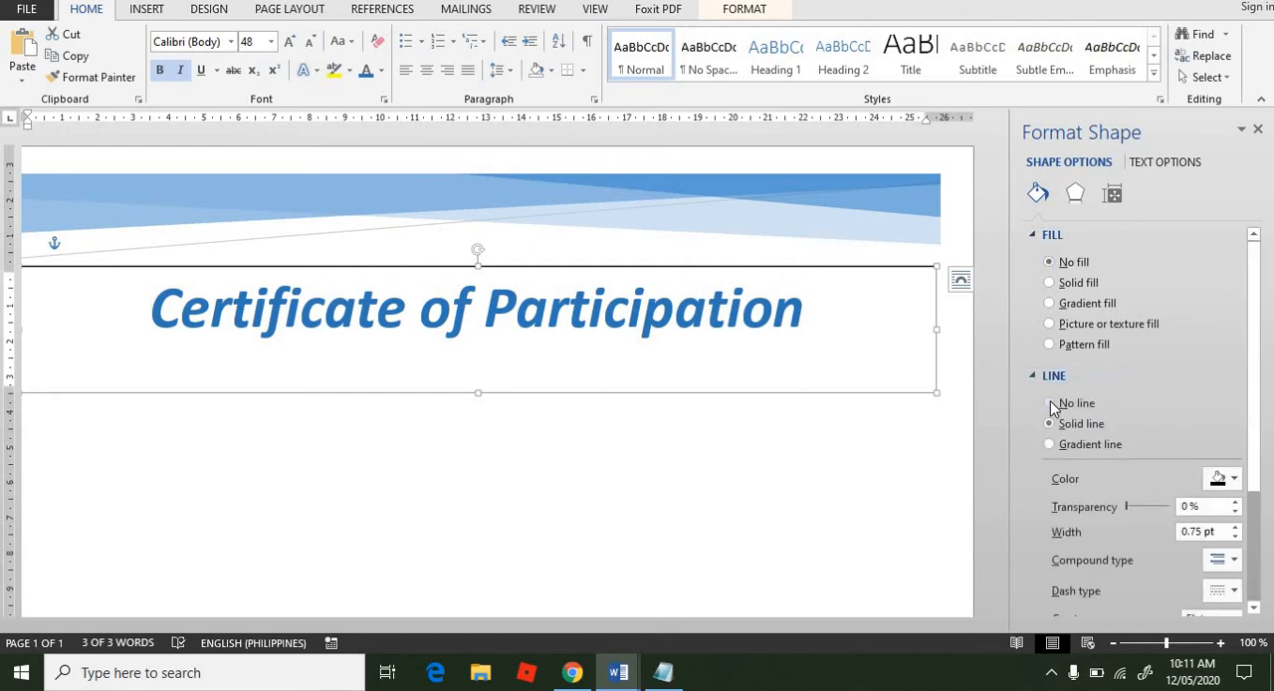
{"action": "left_click", "coordinate": [1049, 402]}
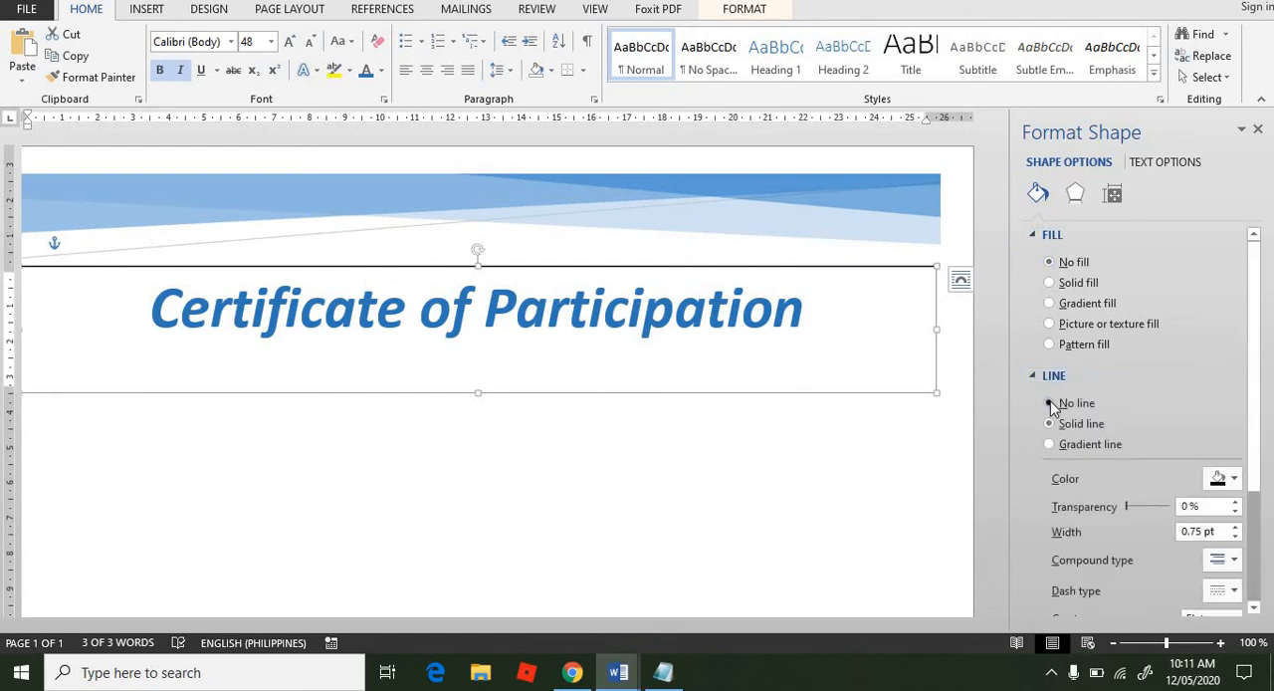
{"action": "left_click", "coordinate": [819, 434]}
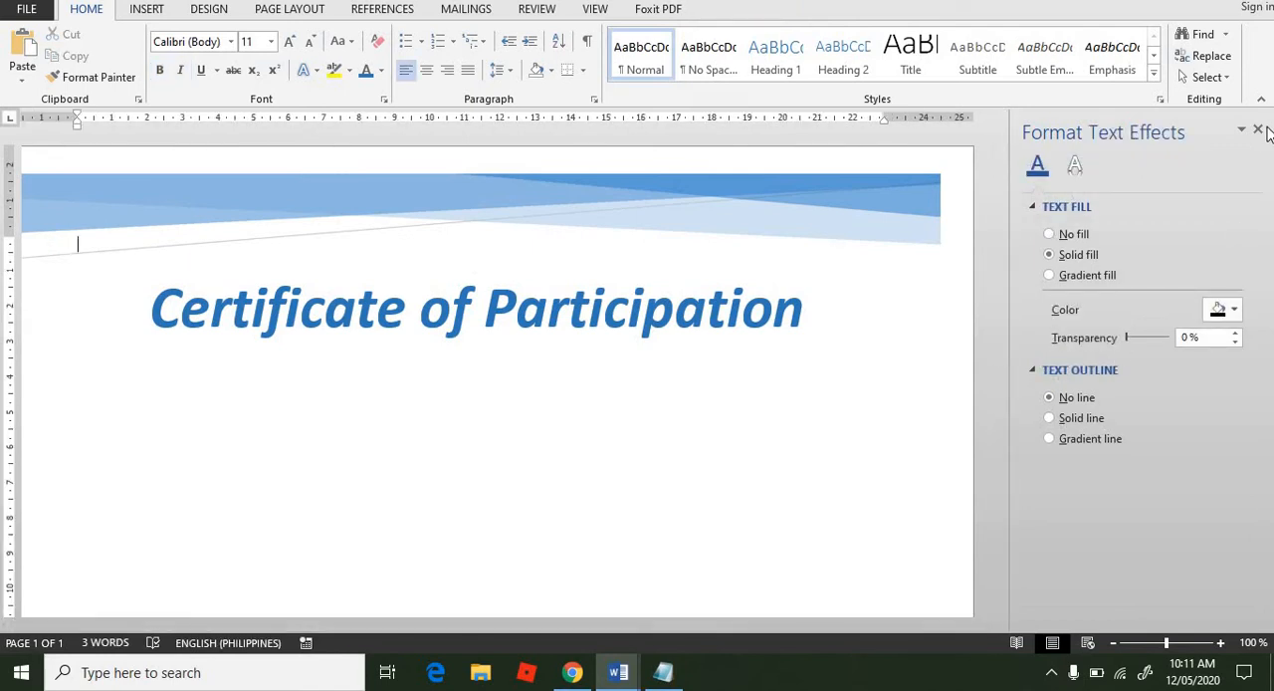
{"action": "left_click", "coordinate": [1257, 132]}
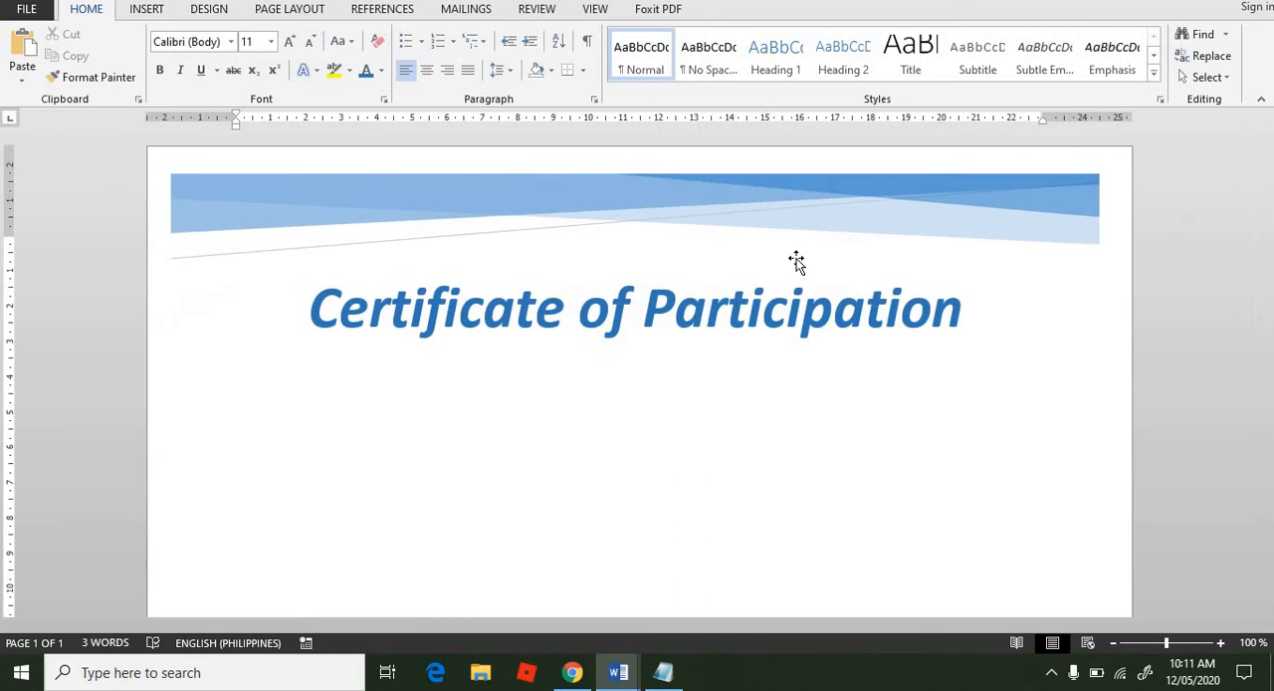
Step: Copy the title's text box and insert three blank lines in the document body
{"action": "left_click", "coordinate": [737, 317]}
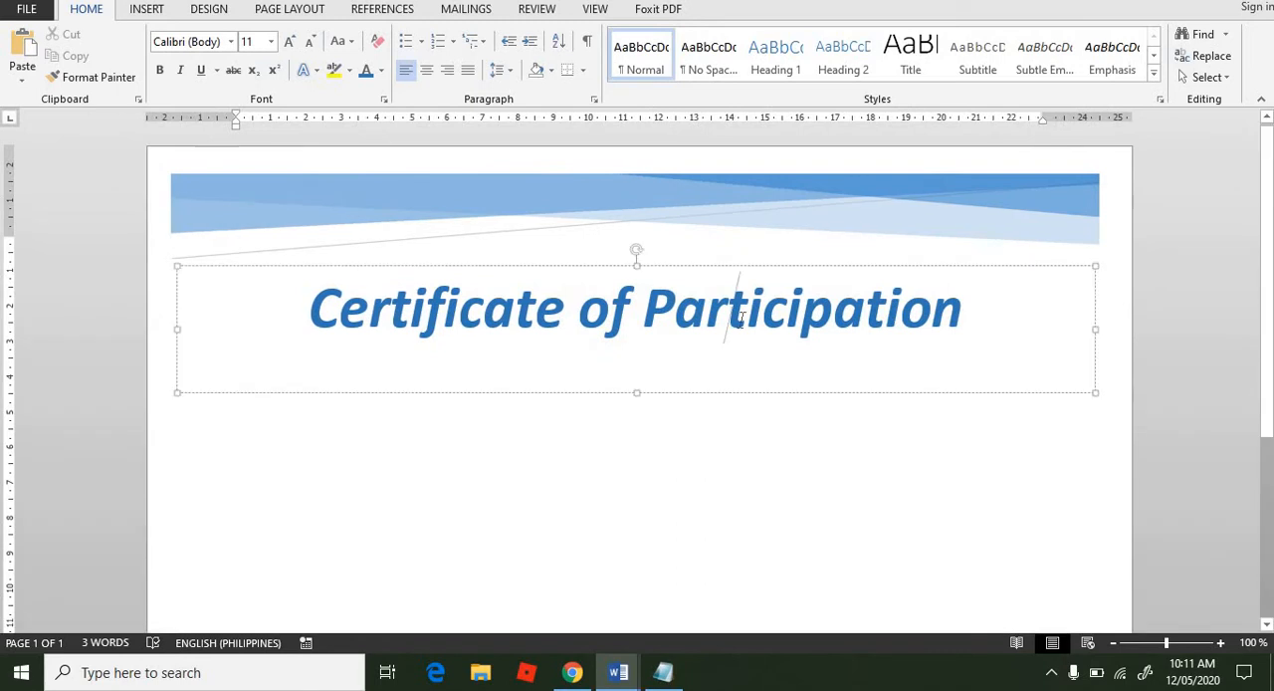
{"action": "left_click", "coordinate": [785, 263]}
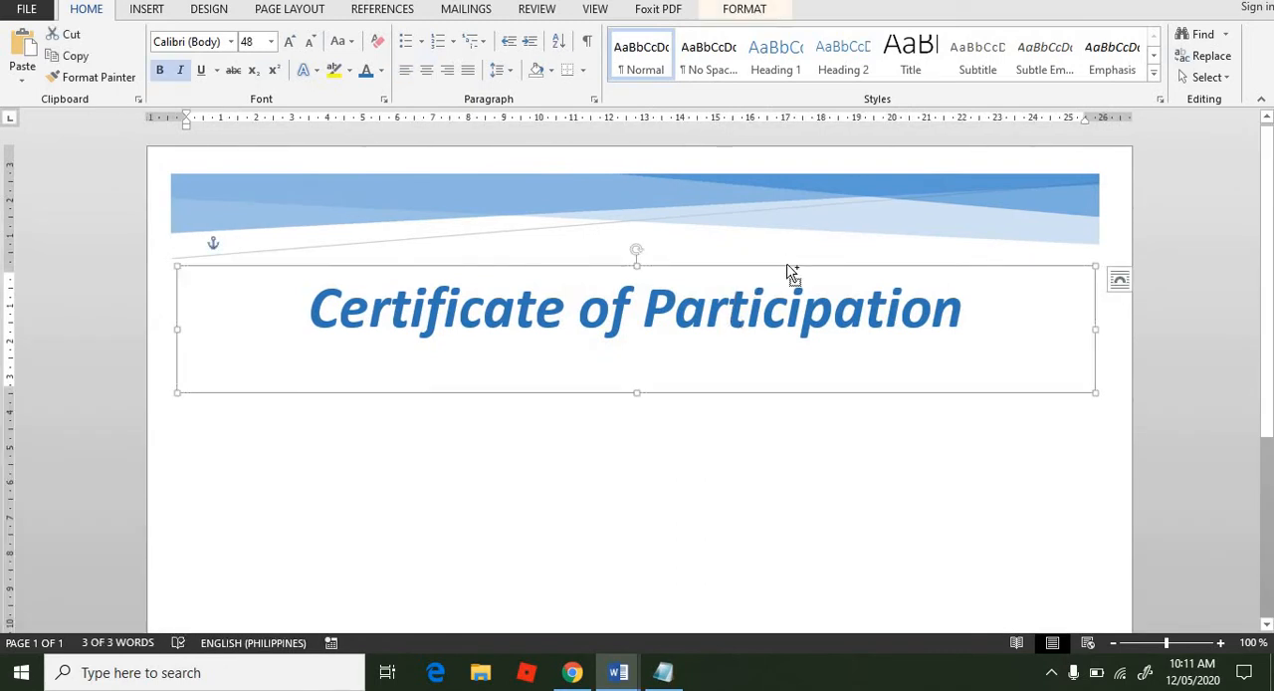
{"action": "left_click", "coordinate": [641, 544]}
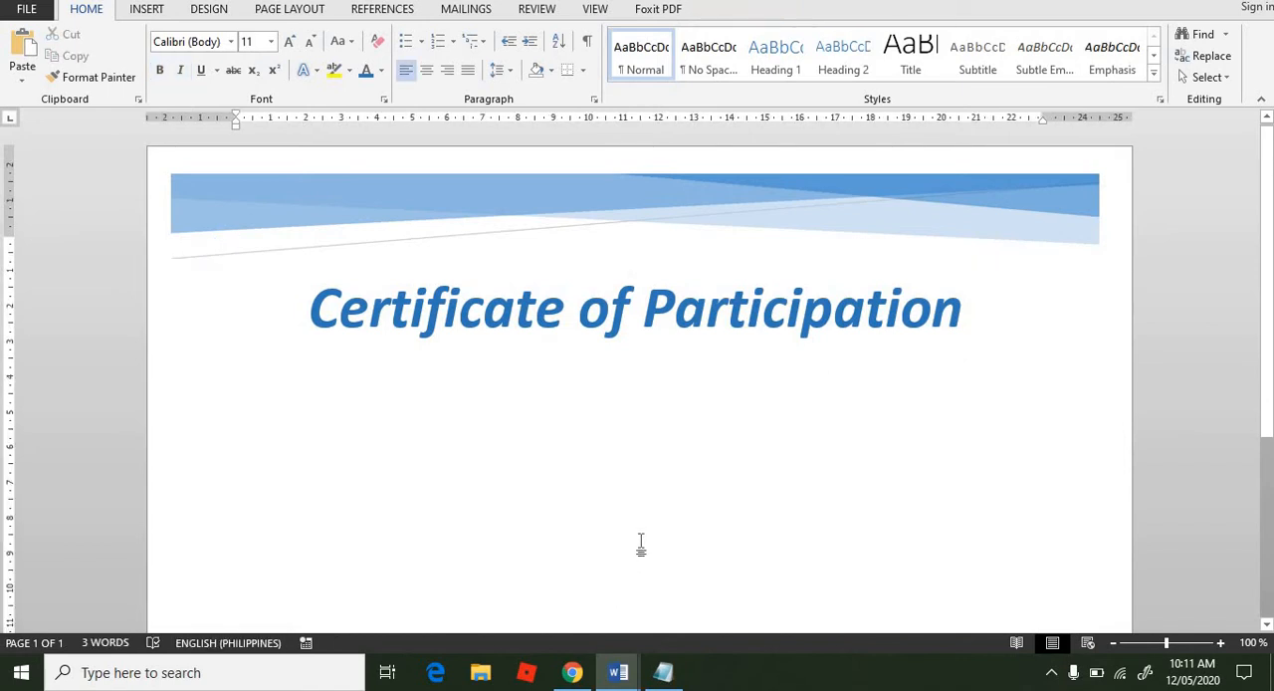
{"action": "key", "text": "Return"}
{"action": "key", "text": "Return"}
{"action": "key", "text": "Return"}
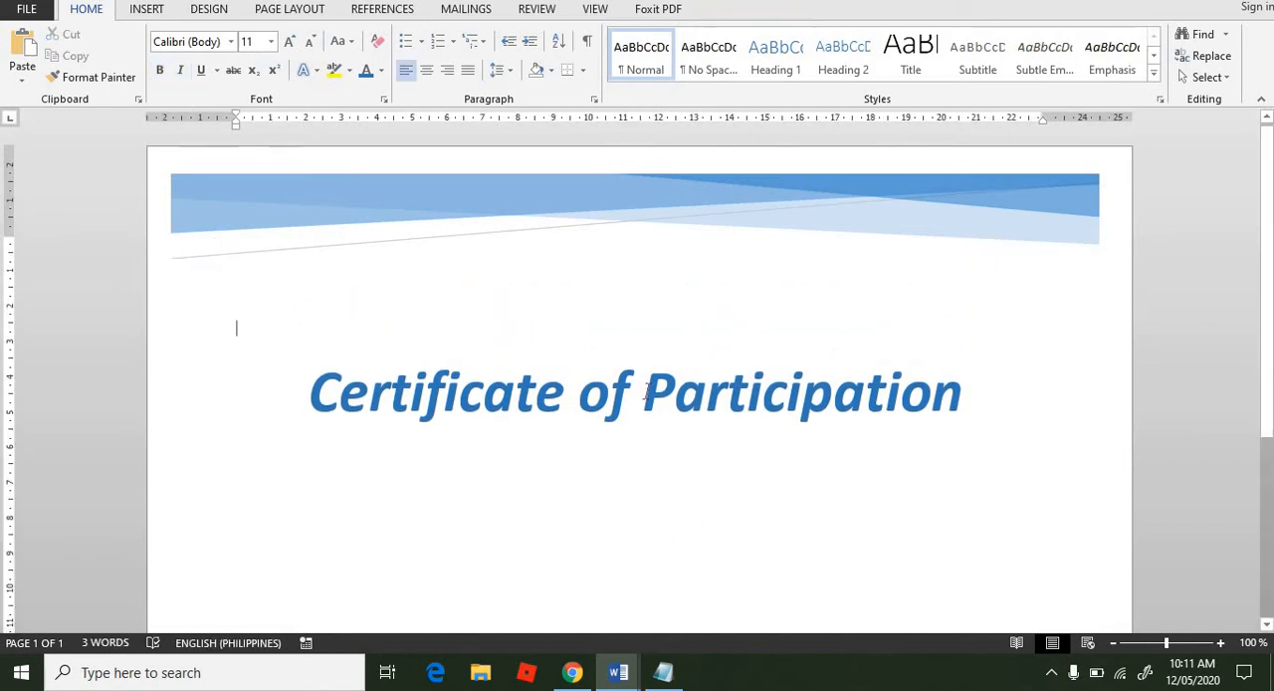
Step: Move the title's text box back up to just below the banner
{"action": "left_click", "coordinate": [643, 396]}
{"action": "left_click_drag", "start_coordinate": [652, 354], "coordinate": [655, 258]}
{"action": "left_click", "coordinate": [650, 510]}
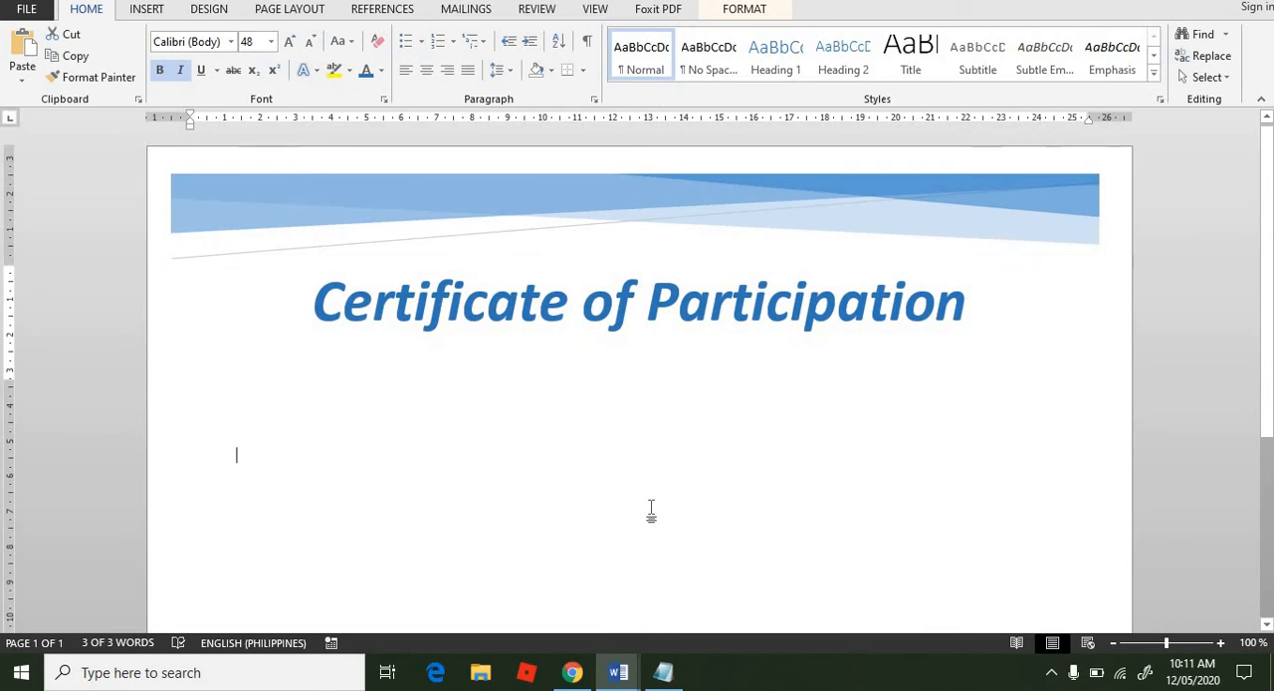
Step: Paste the copied title text box onto the page and position it directly below the original title
{"action": "double_click", "coordinate": [652, 508]}
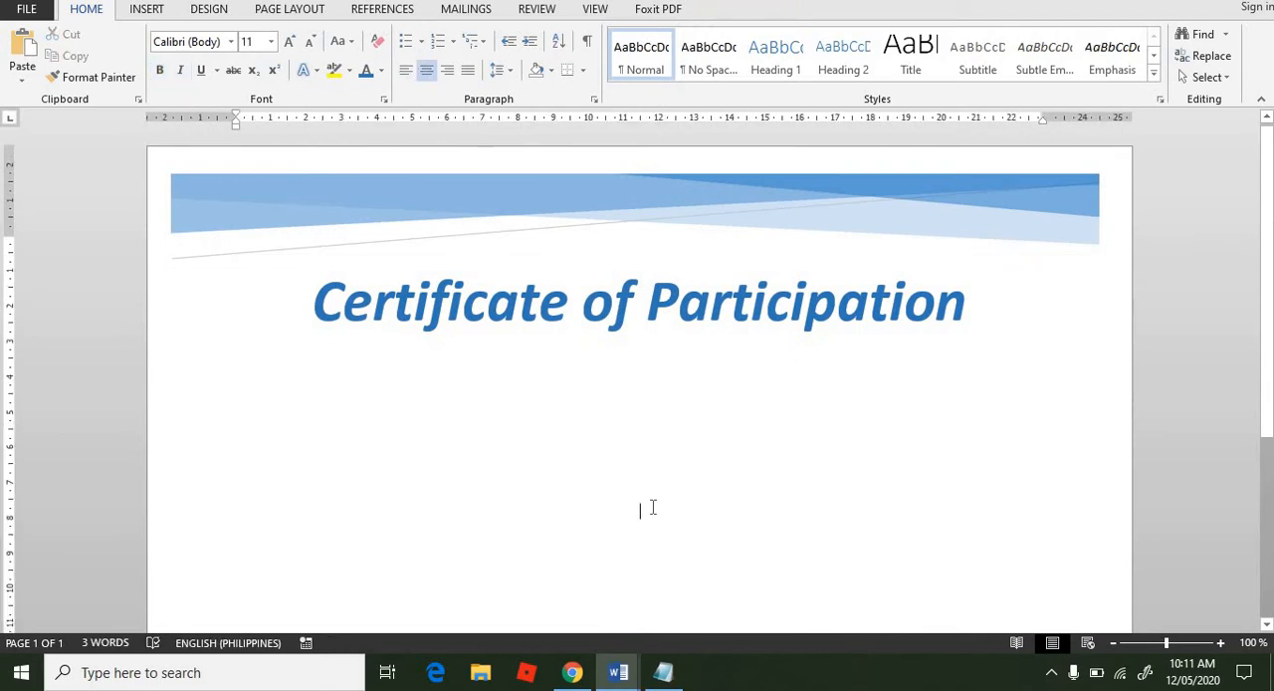
{"action": "key", "text": "ctrl+v"}
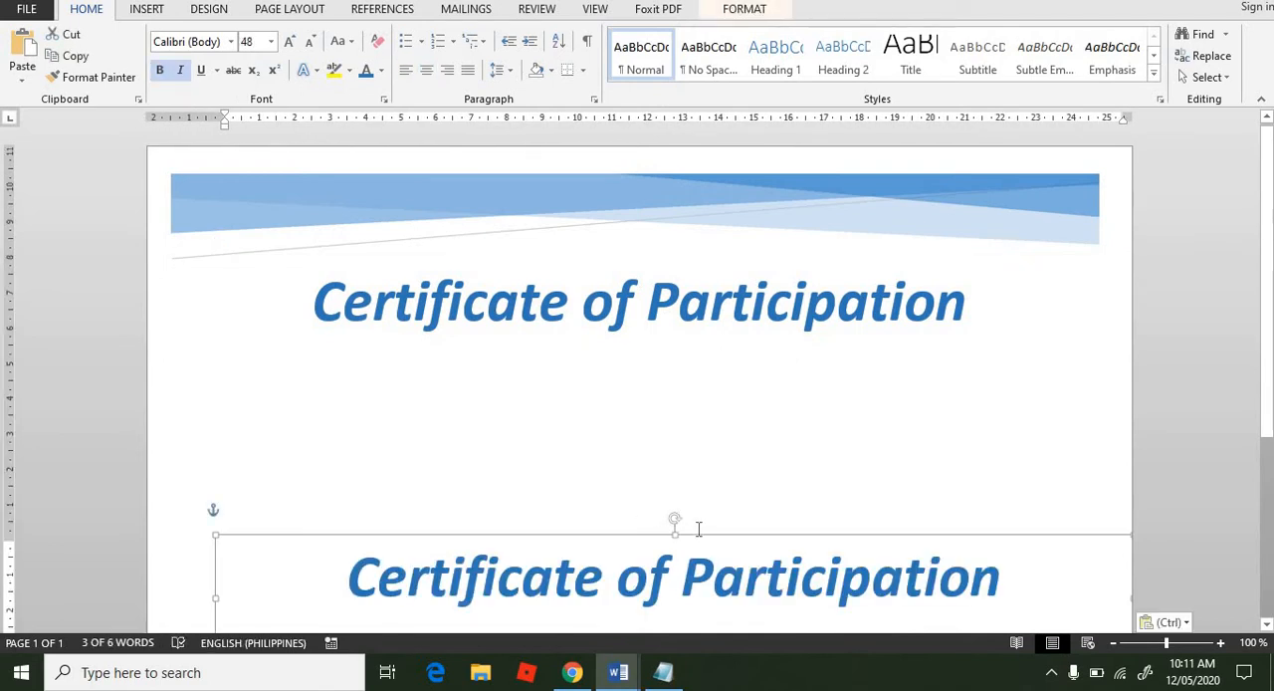
{"action": "left_click_drag", "start_coordinate": [694, 429], "coordinate": [658, 366]}
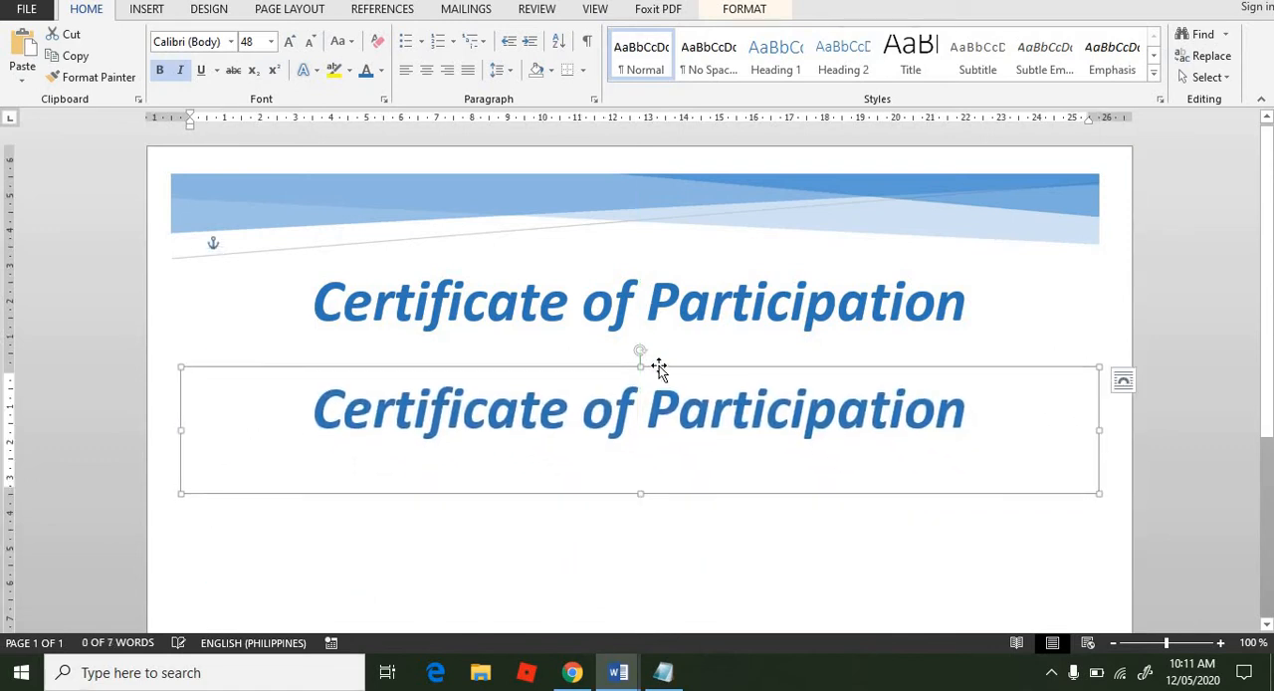
Step: Replace the duplicated title text in the lower text box with "This certificate is presented to" copied from Notepad
{"action": "left_click", "coordinate": [663, 673]}
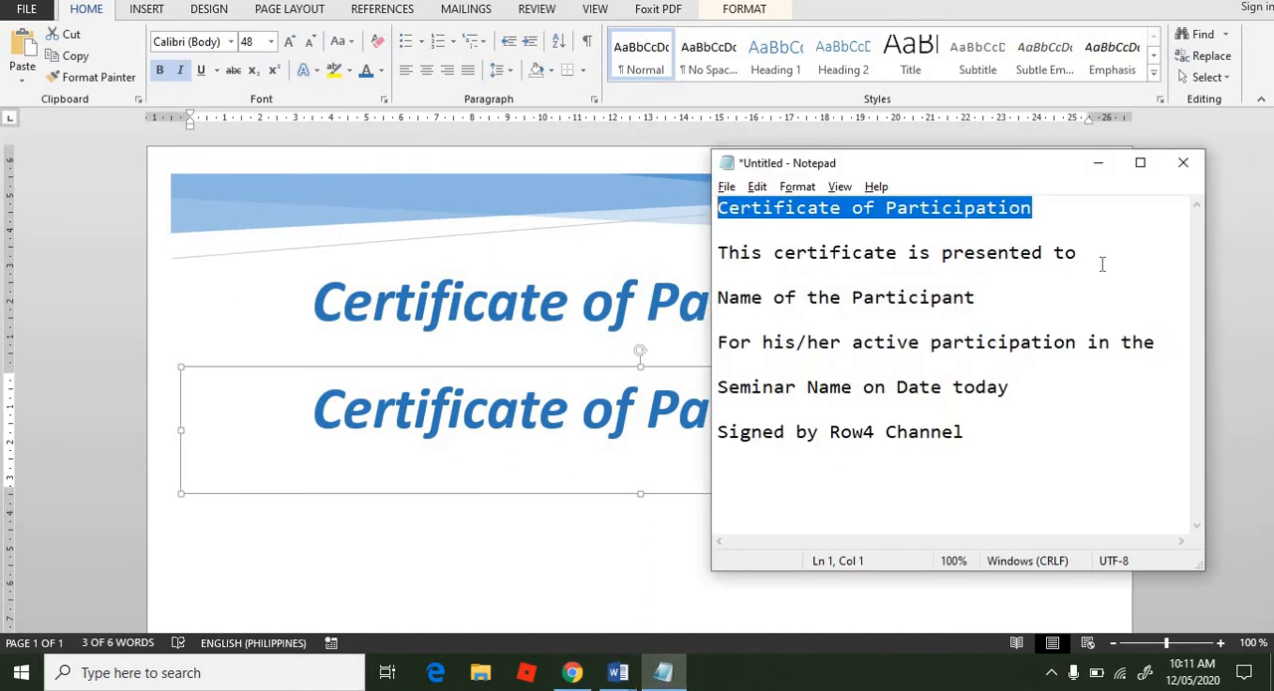
{"action": "left_click_drag", "start_coordinate": [1094, 254], "coordinate": [699, 235]}
{"action": "key", "text": "ctrl+c"}
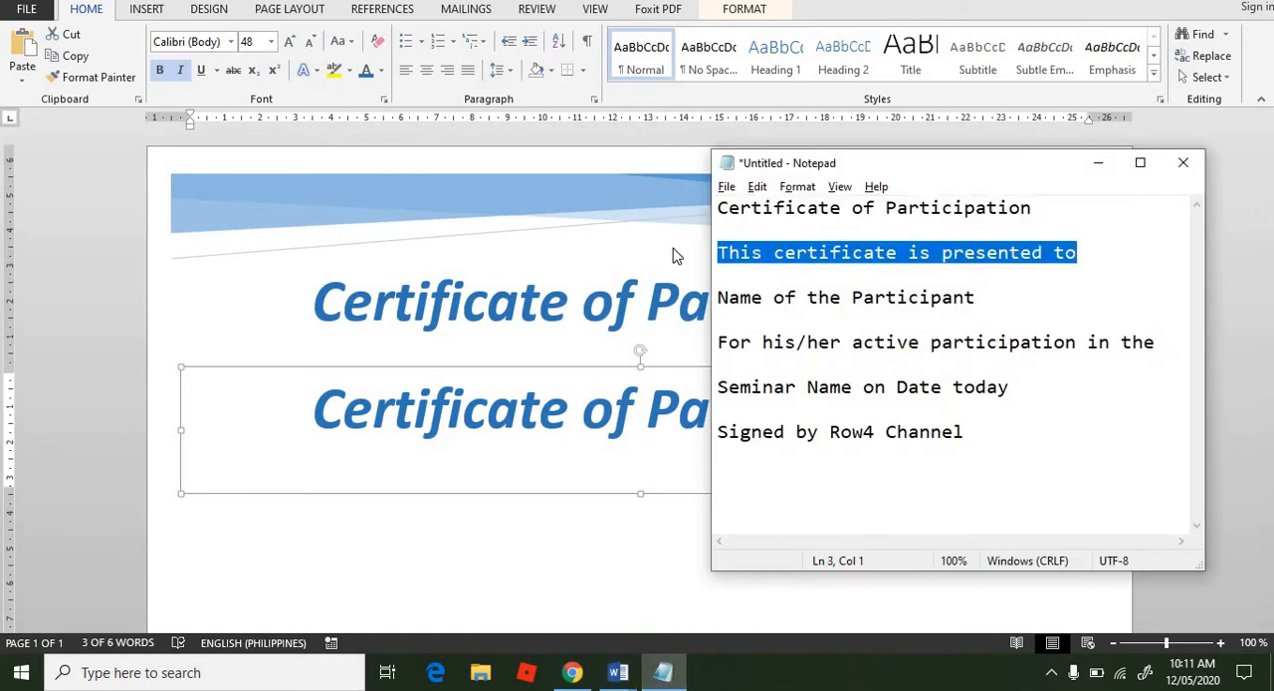
{"action": "triple_click", "coordinate": [573, 415]}
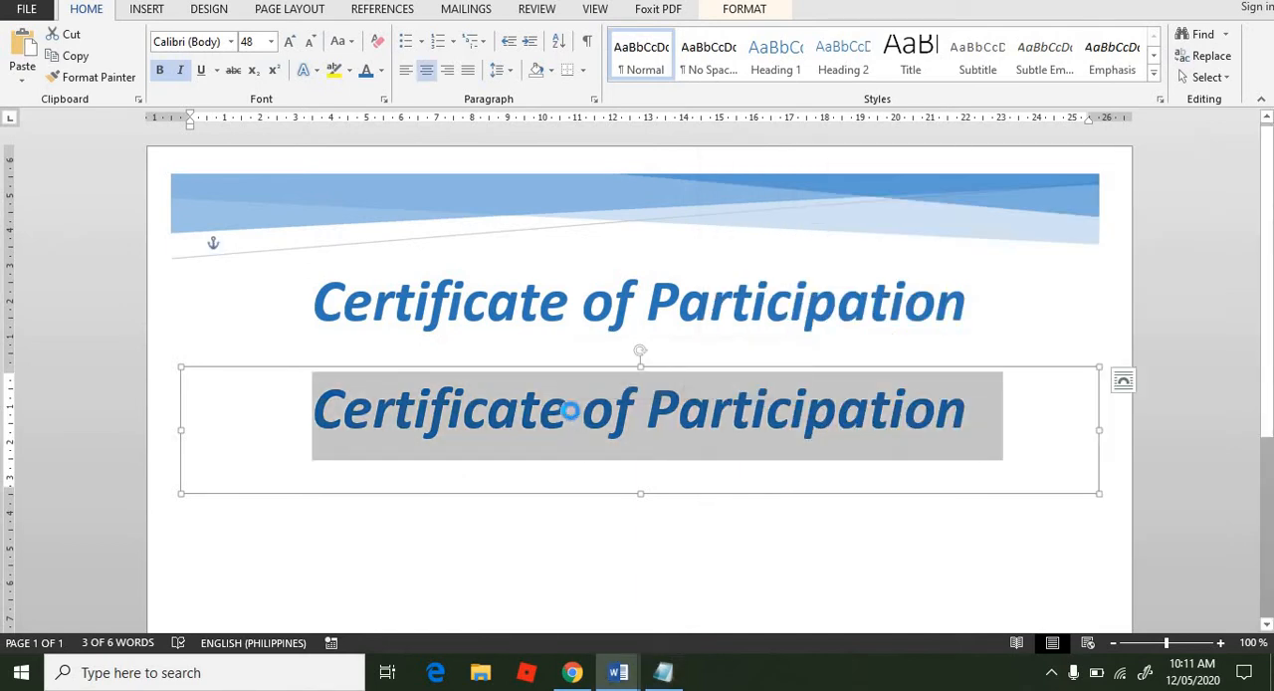
{"action": "key", "text": "ctrl+v"}
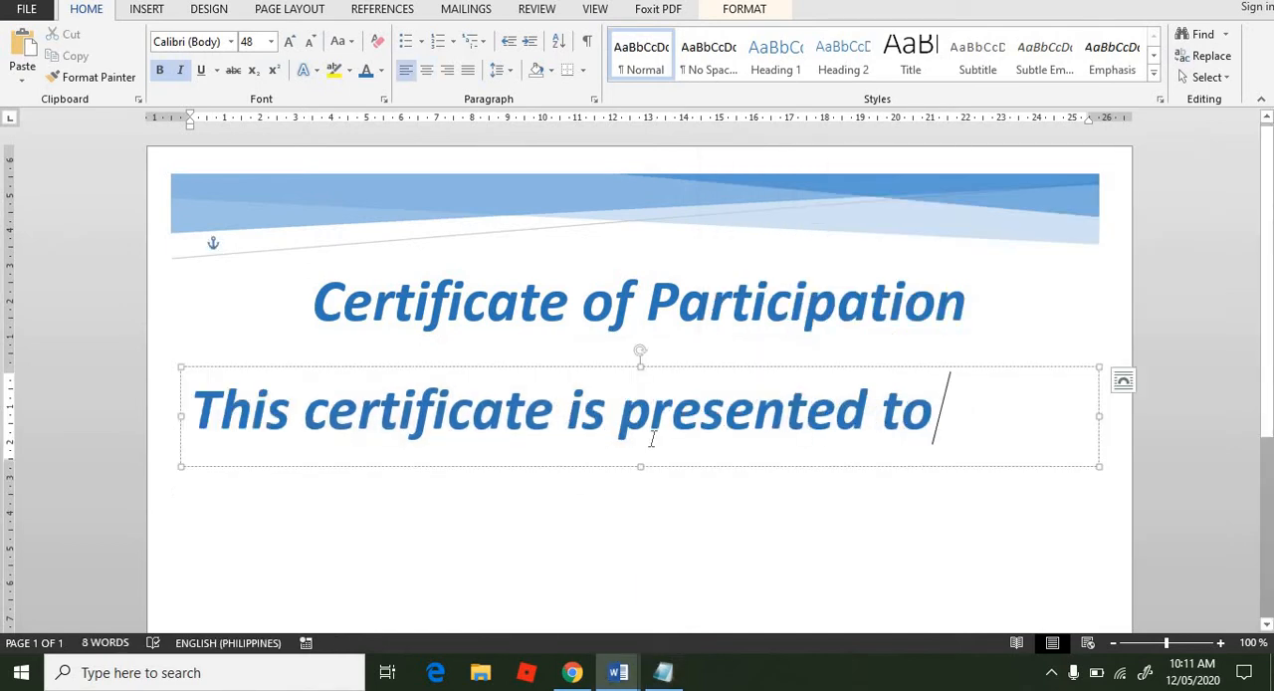
Step: Set the "This certificate is presented to" line to font size 36 and center it in its text box
{"action": "left_click_drag", "start_coordinate": [941, 413], "coordinate": [45, 373]}
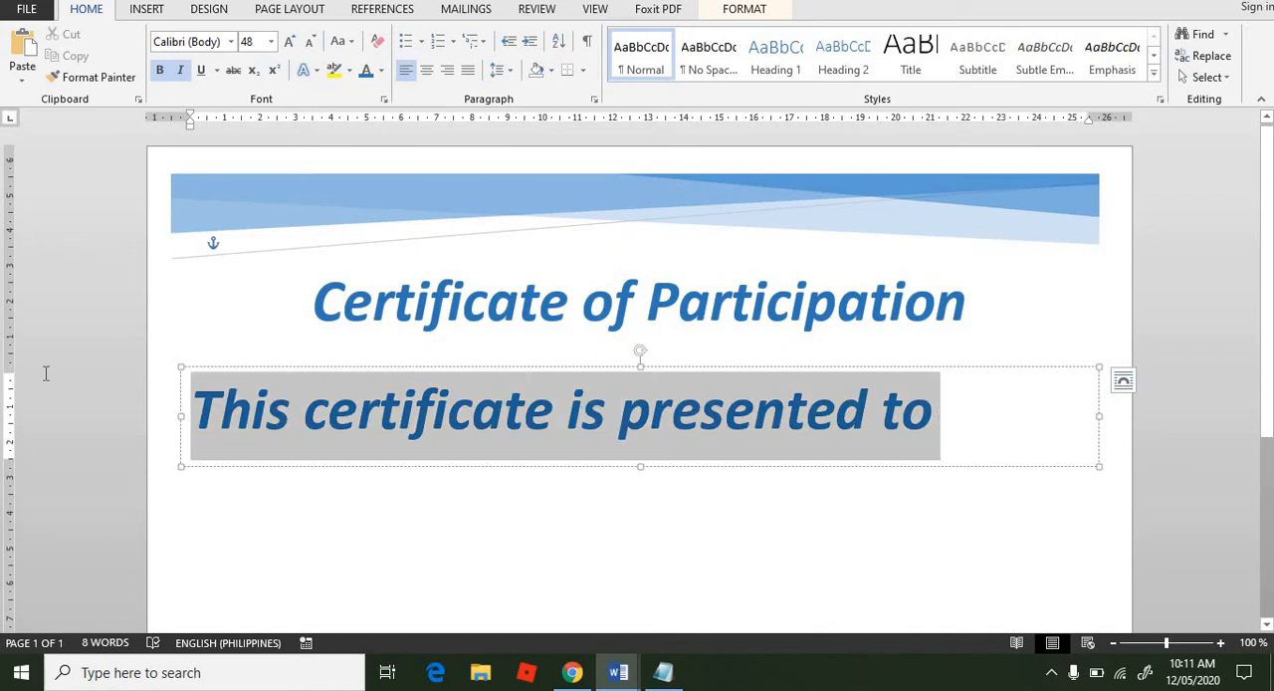
{"action": "left_click", "coordinate": [271, 42]}
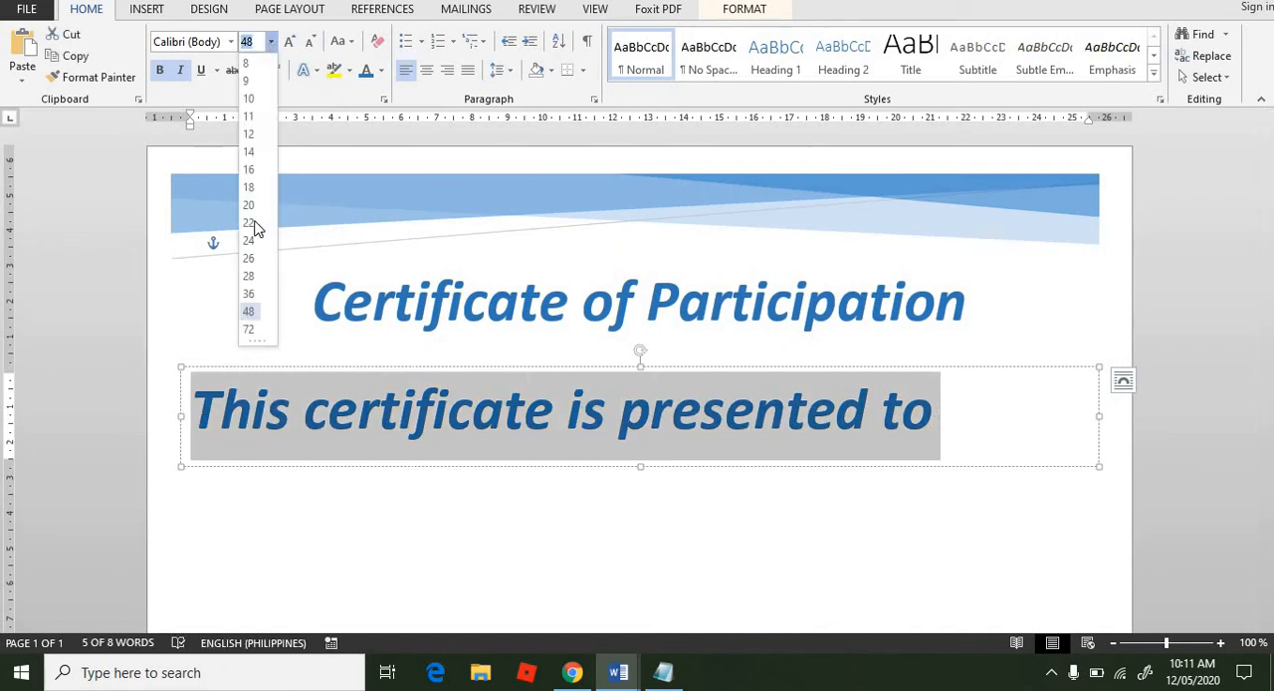
{"action": "left_click", "coordinate": [250, 296]}
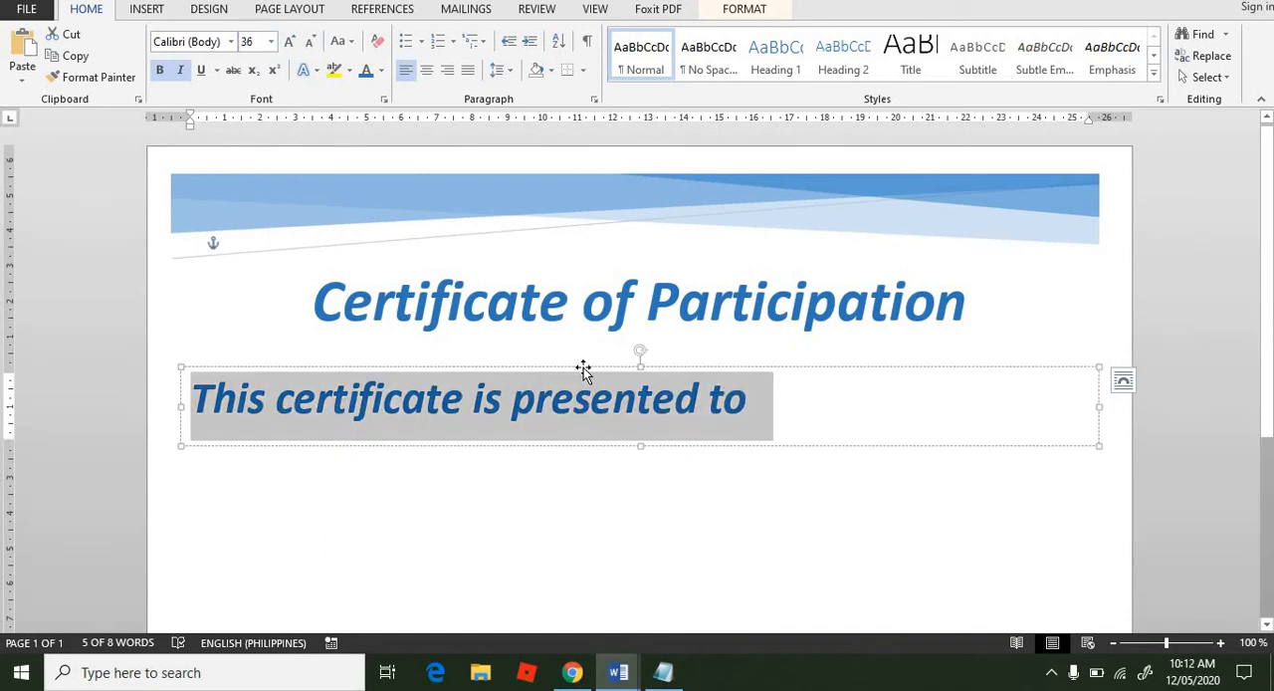
{"action": "left_click", "coordinate": [426, 70]}
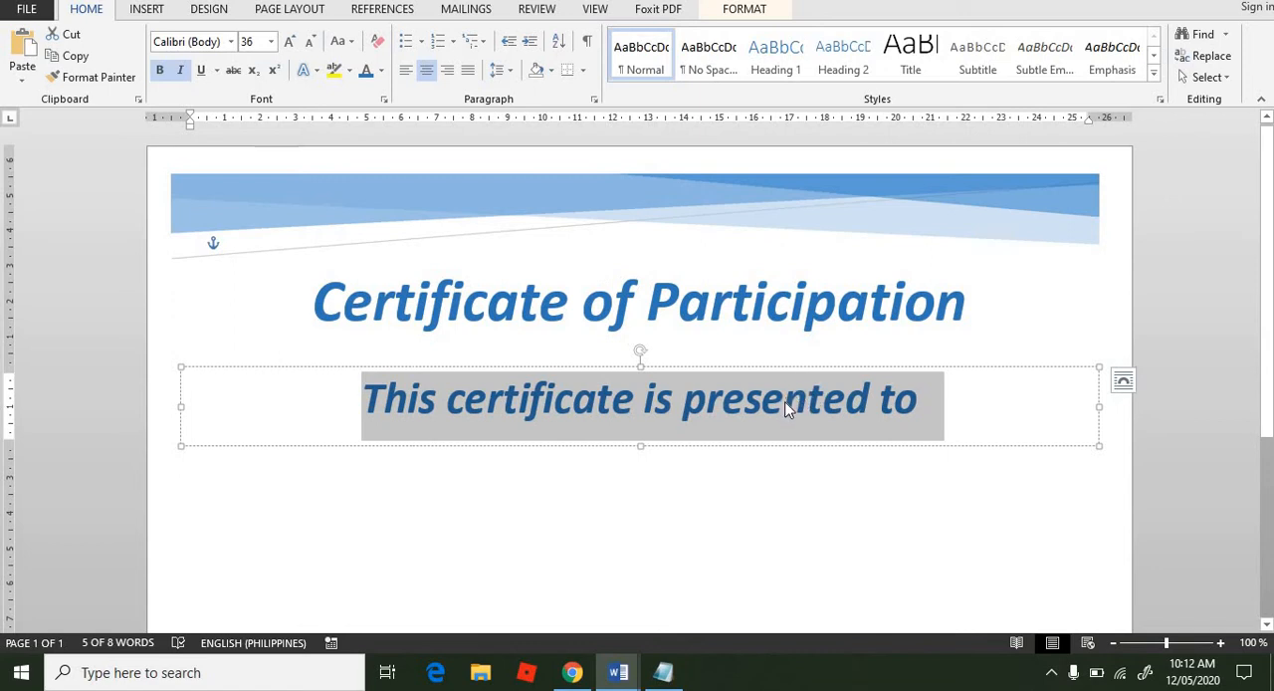
Step: Remove the italic formatting from the whole "Certificate of Participation" title
{"action": "double_click", "coordinate": [729, 307]}
{"action": "double_click", "coordinate": [625, 311]}
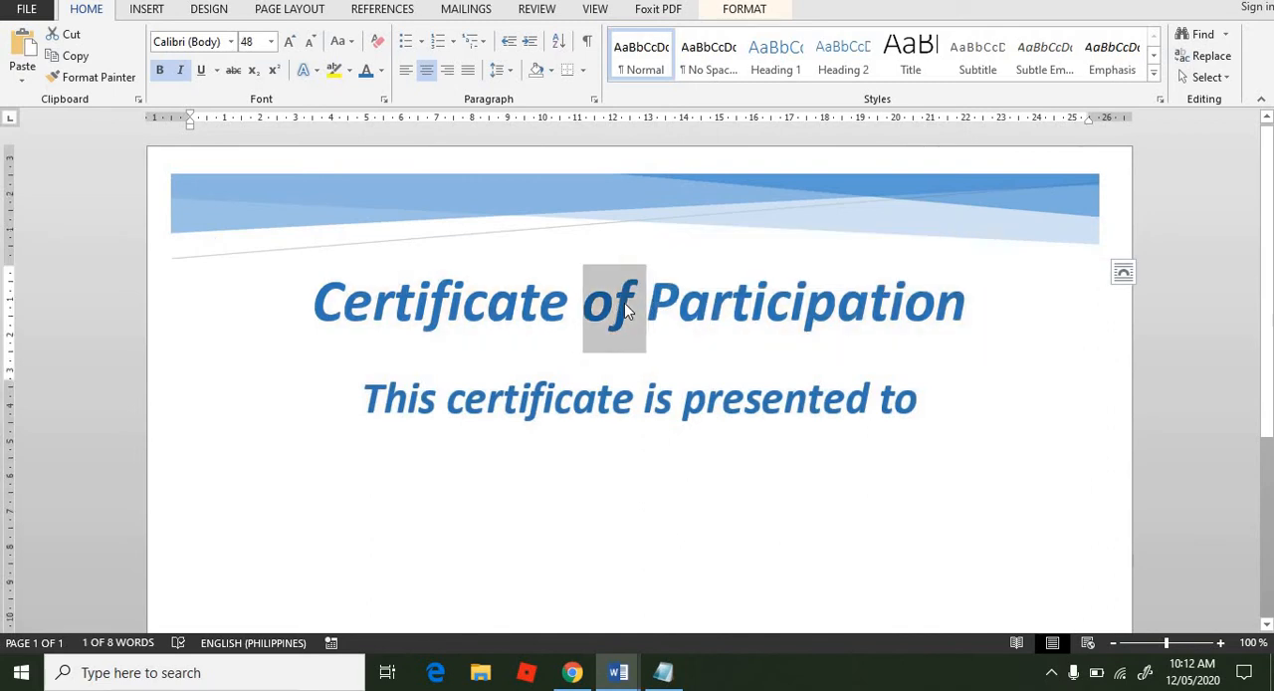
{"action": "triple_click", "coordinate": [625, 310]}
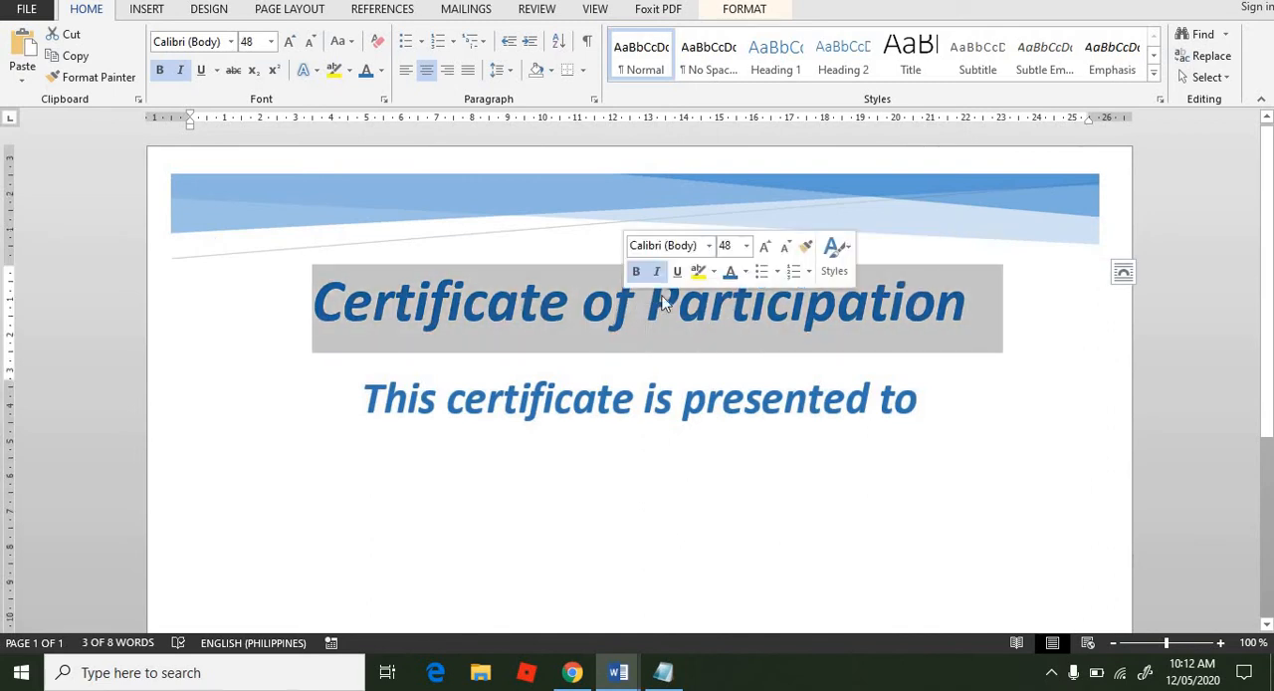
{"action": "left_click", "coordinate": [657, 273]}
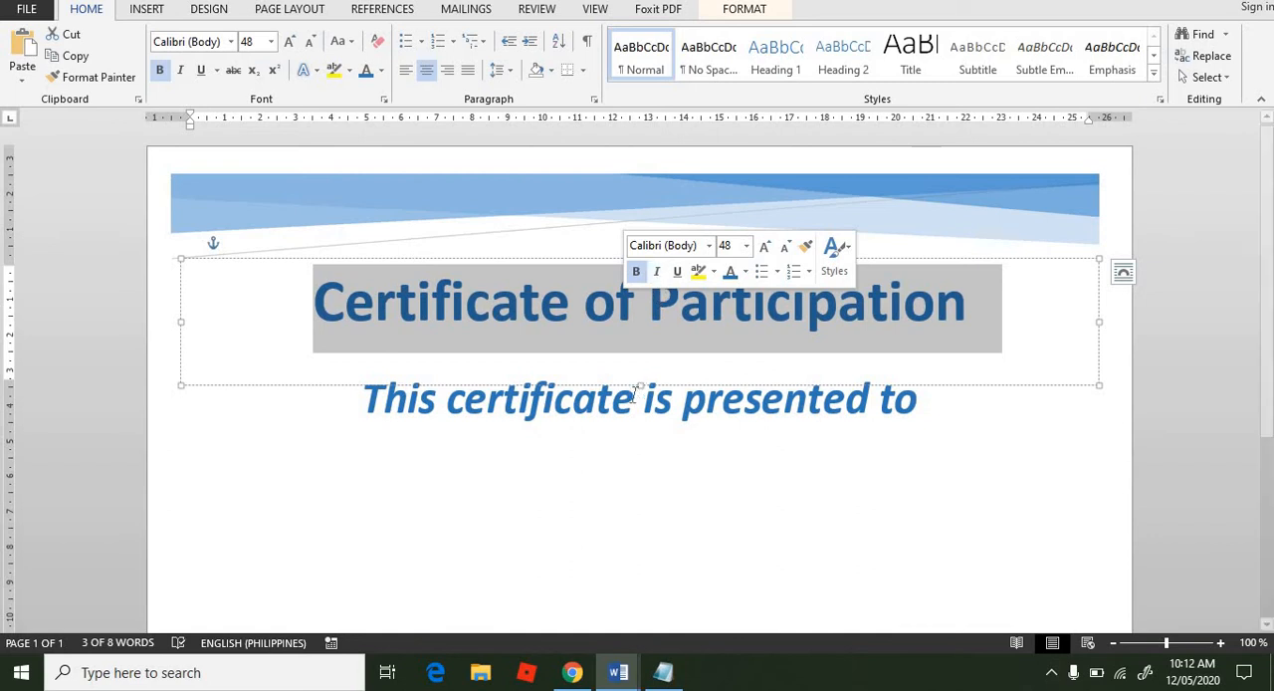
{"action": "double_click", "coordinate": [628, 408]}
{"action": "triple_click", "coordinate": [628, 408]}
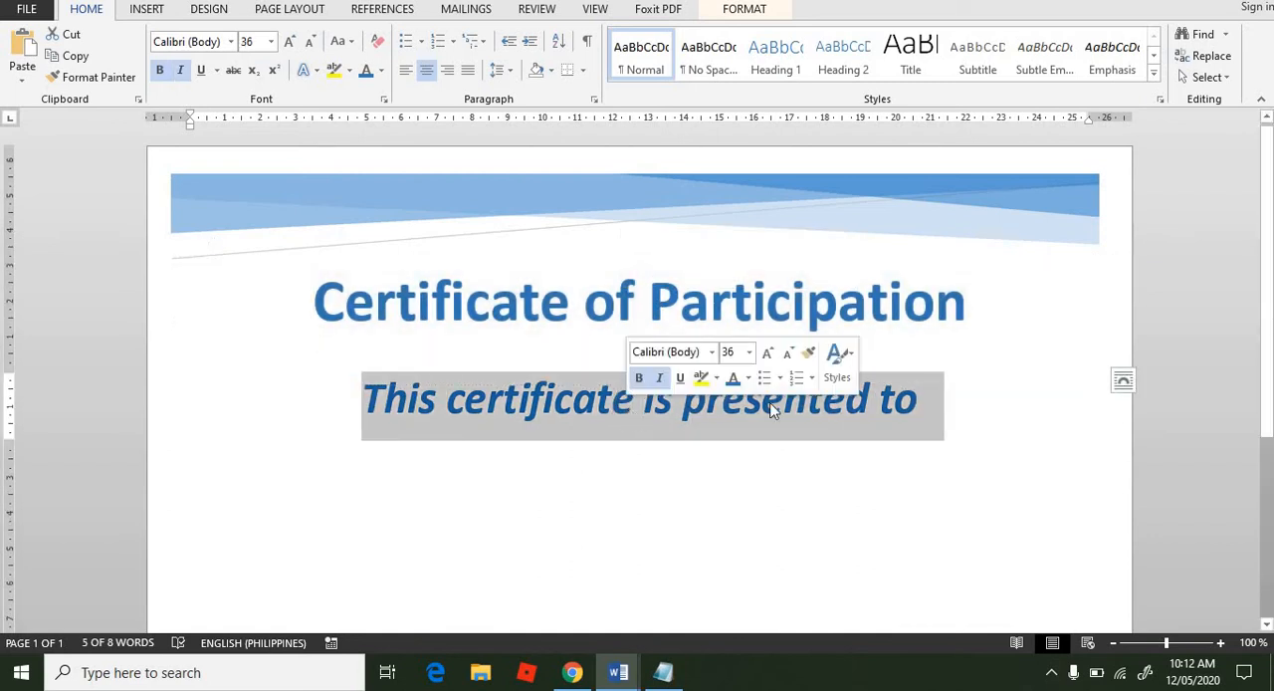
{"action": "left_click", "coordinate": [738, 477]}
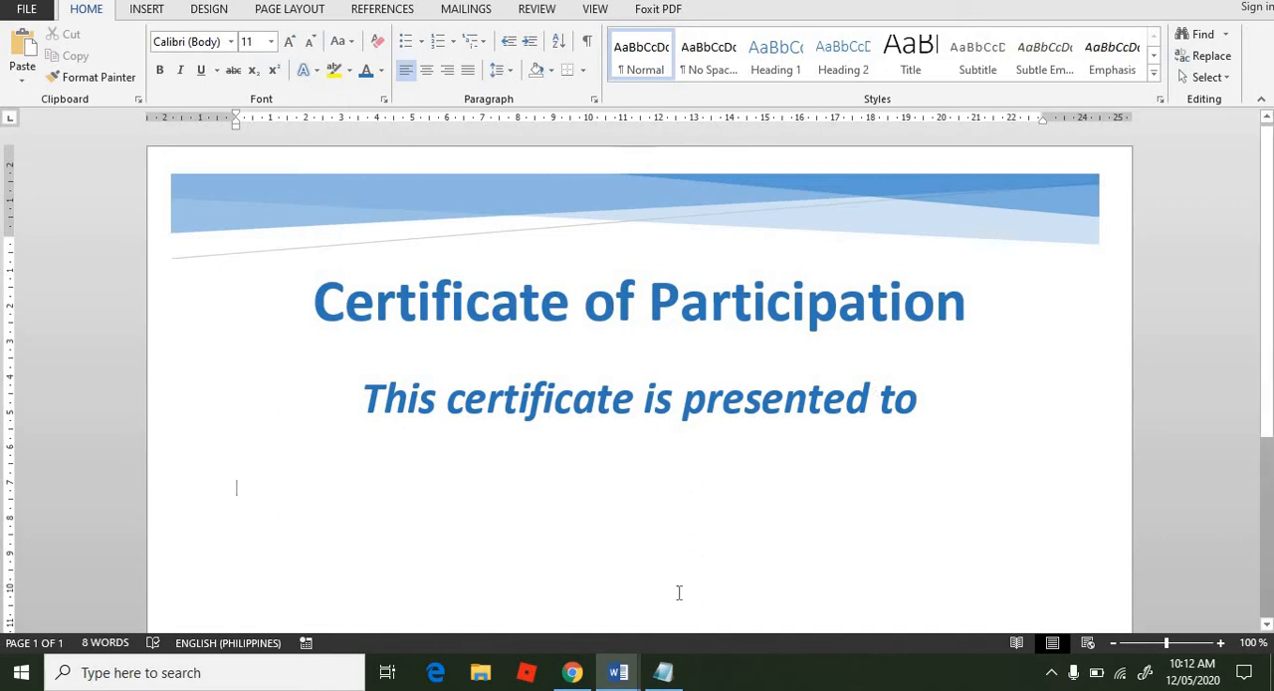
Step: Duplicate the "This certificate is presented to" text box and position the copy directly below it
{"action": "left_click", "coordinate": [663, 392]}
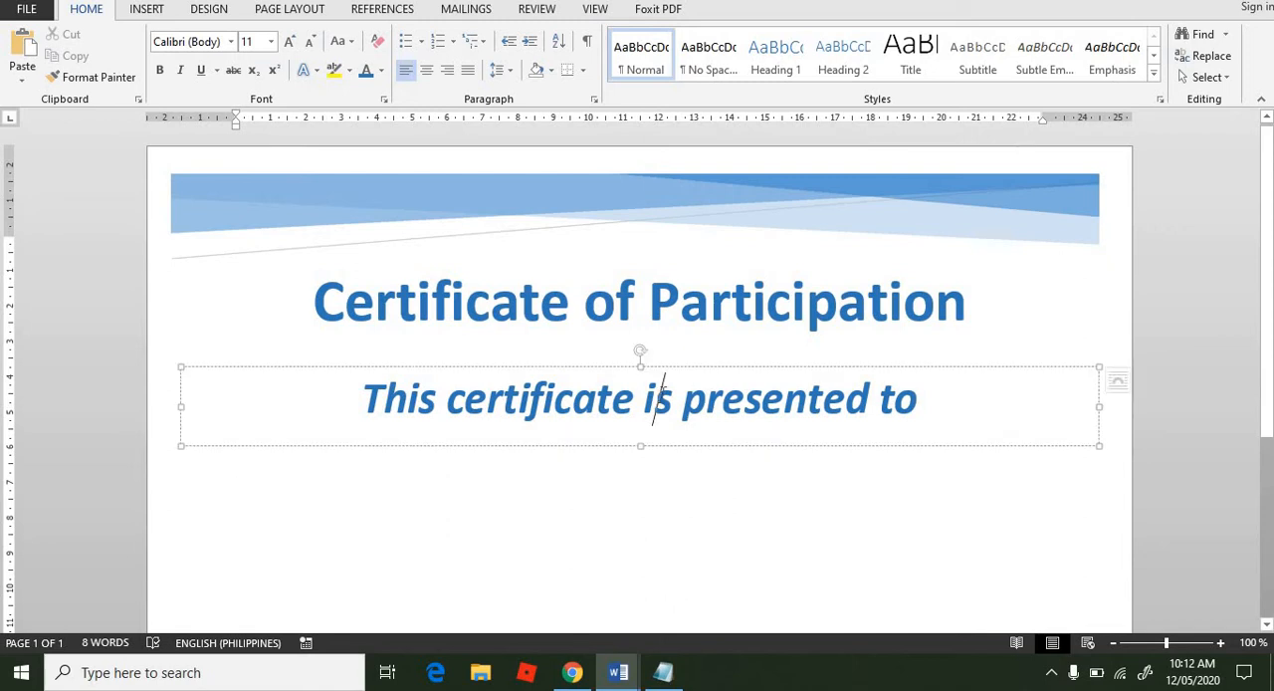
{"action": "left_click", "coordinate": [692, 367]}
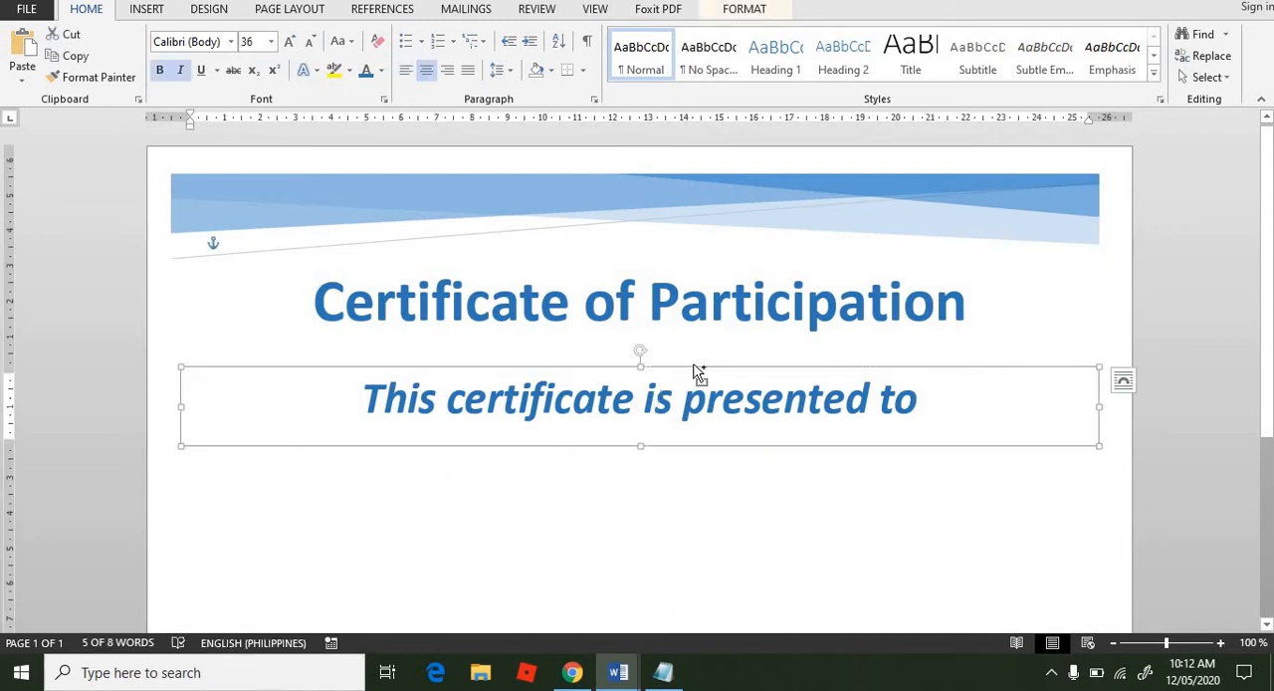
{"action": "left_click", "coordinate": [642, 563]}
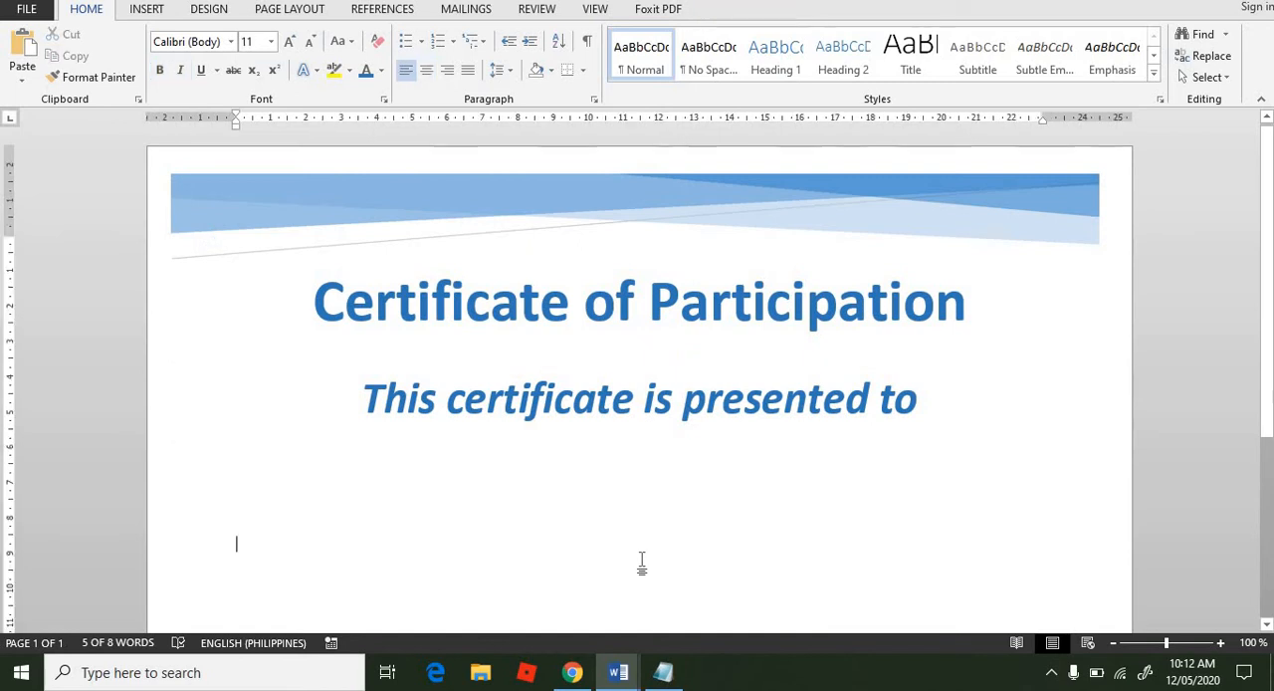
{"action": "key", "text": "ctrl+v"}
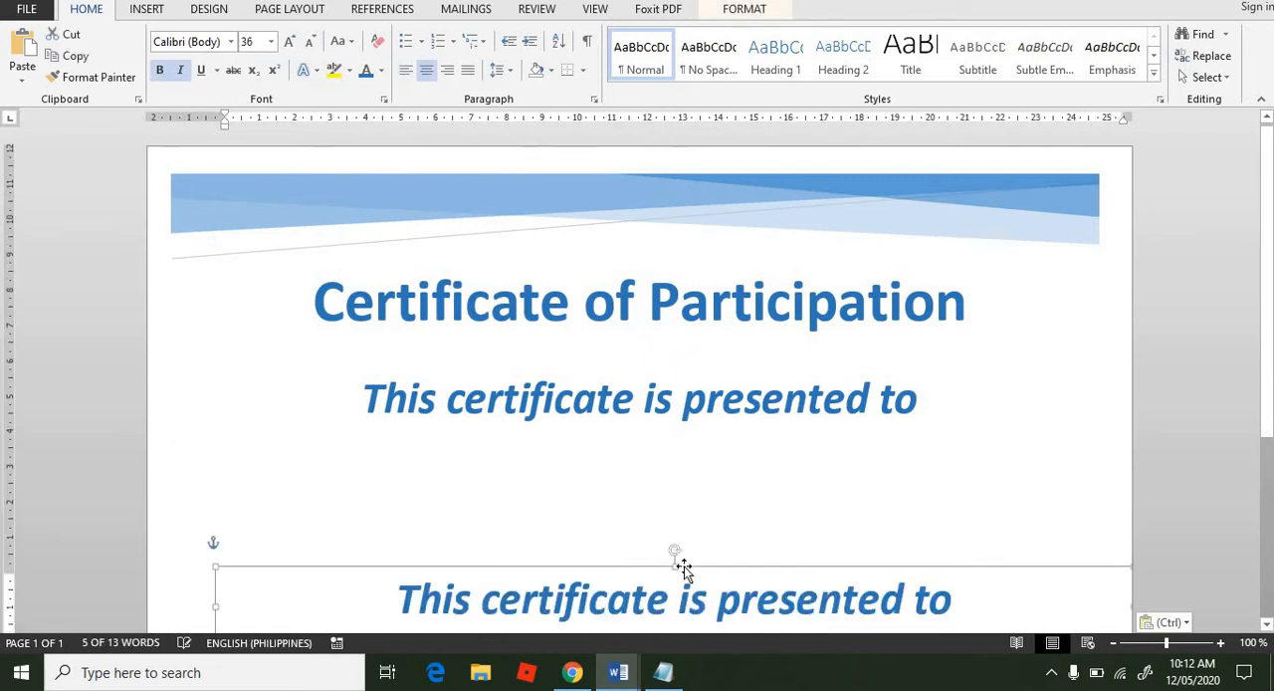
{"action": "left_click_drag", "start_coordinate": [692, 568], "coordinate": [648, 446]}
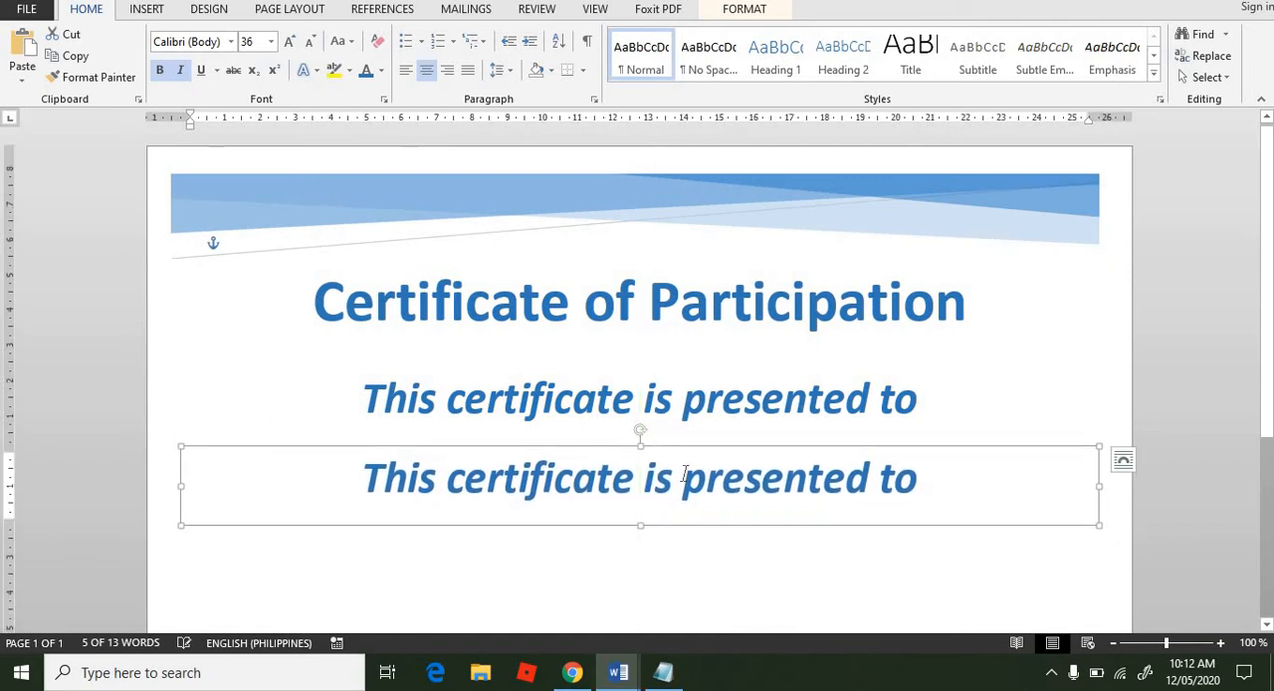
Step: Replace the text in the duplicated lower text box with "Name of Participant"
{"action": "triple_click", "coordinate": [685, 473]}
{"action": "type", "text": "N"}
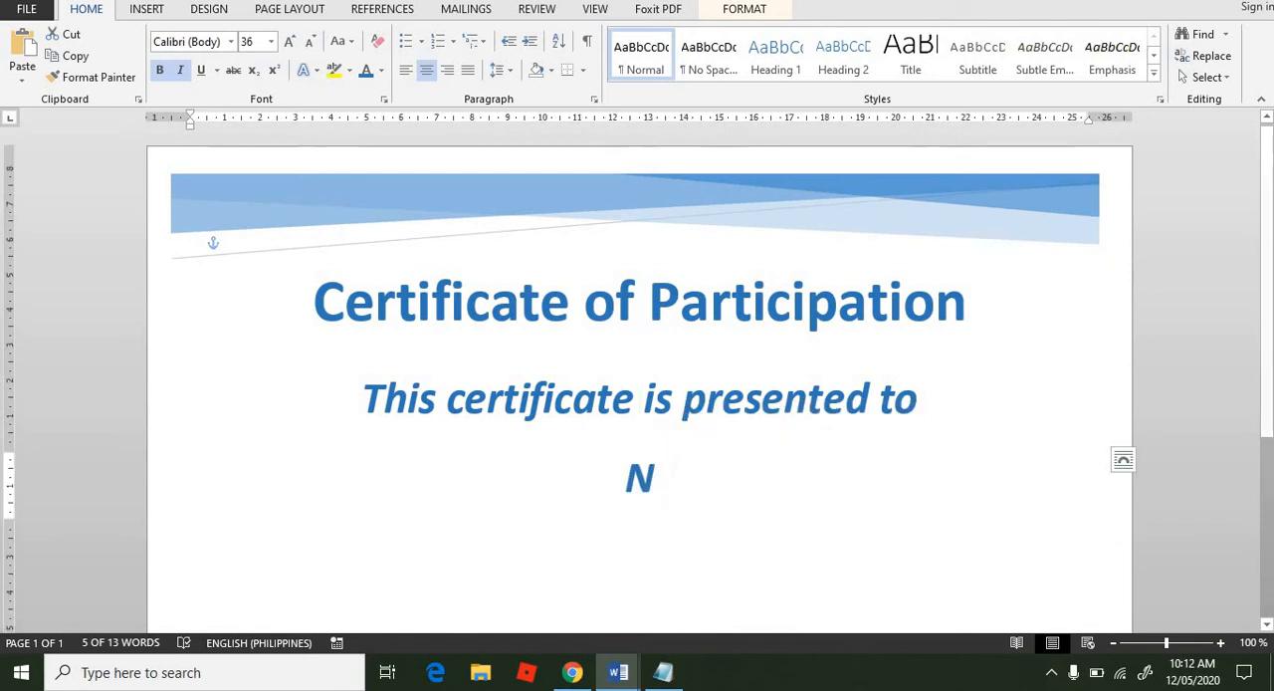
{"action": "type", "text": "ame of P"}
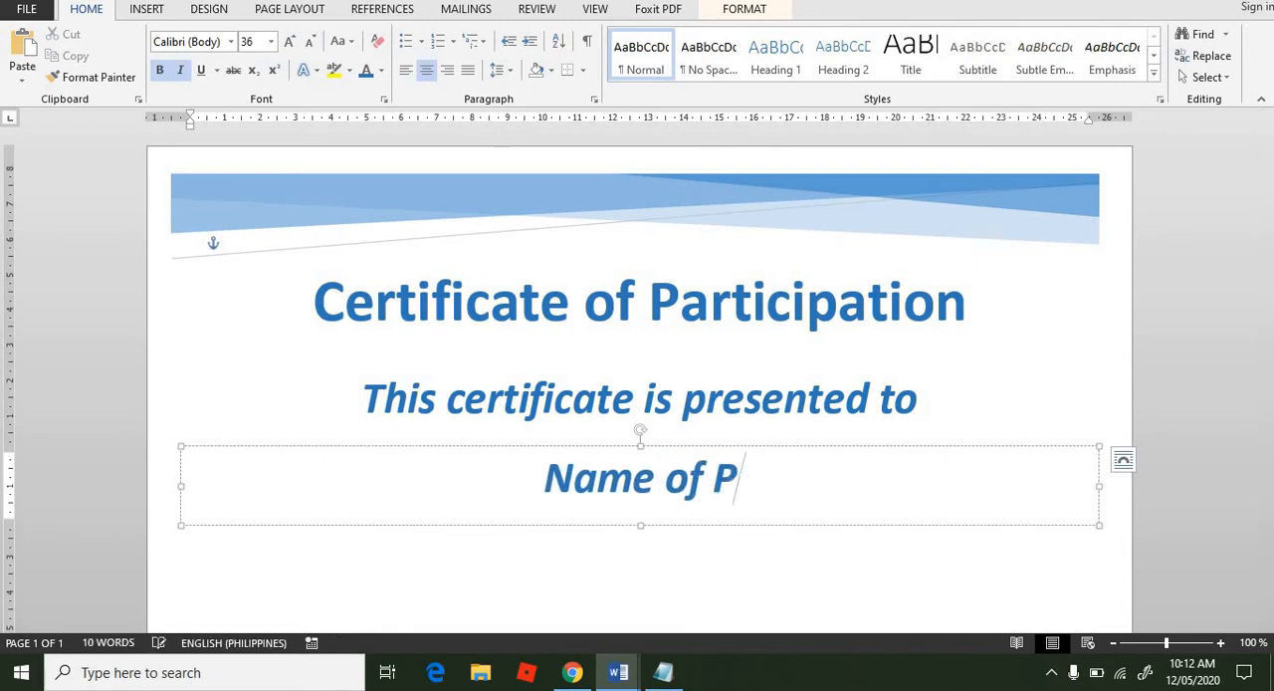
{"action": "type", "text": "art"}
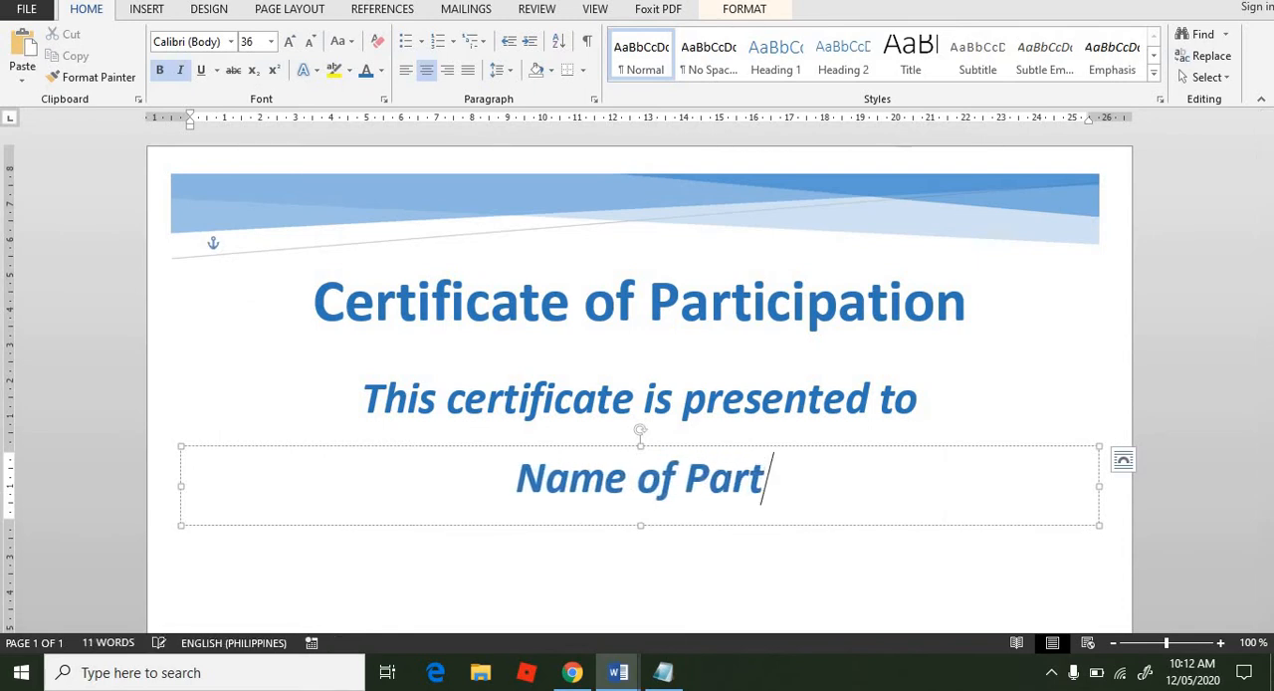
{"action": "type", "text": "icipant"}
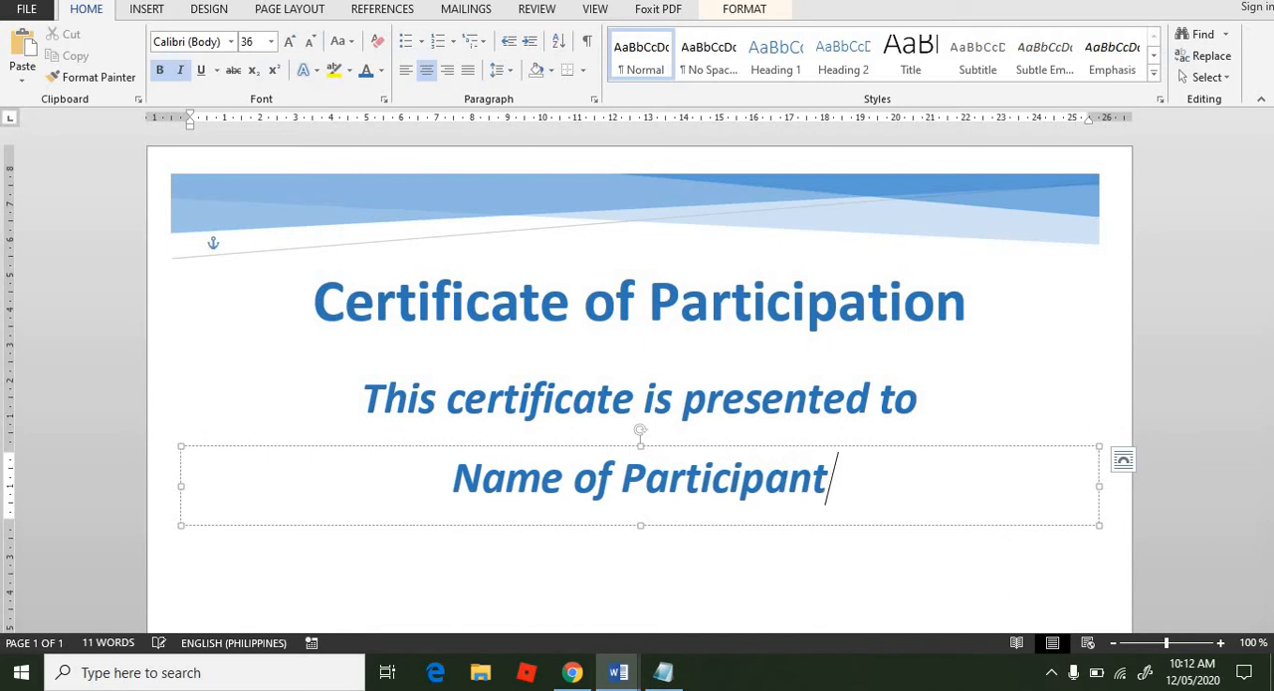
Step: Remove the italic formatting from the "Name of Participant" line and deselect its text box
{"action": "triple_click", "coordinate": [332, 459]}
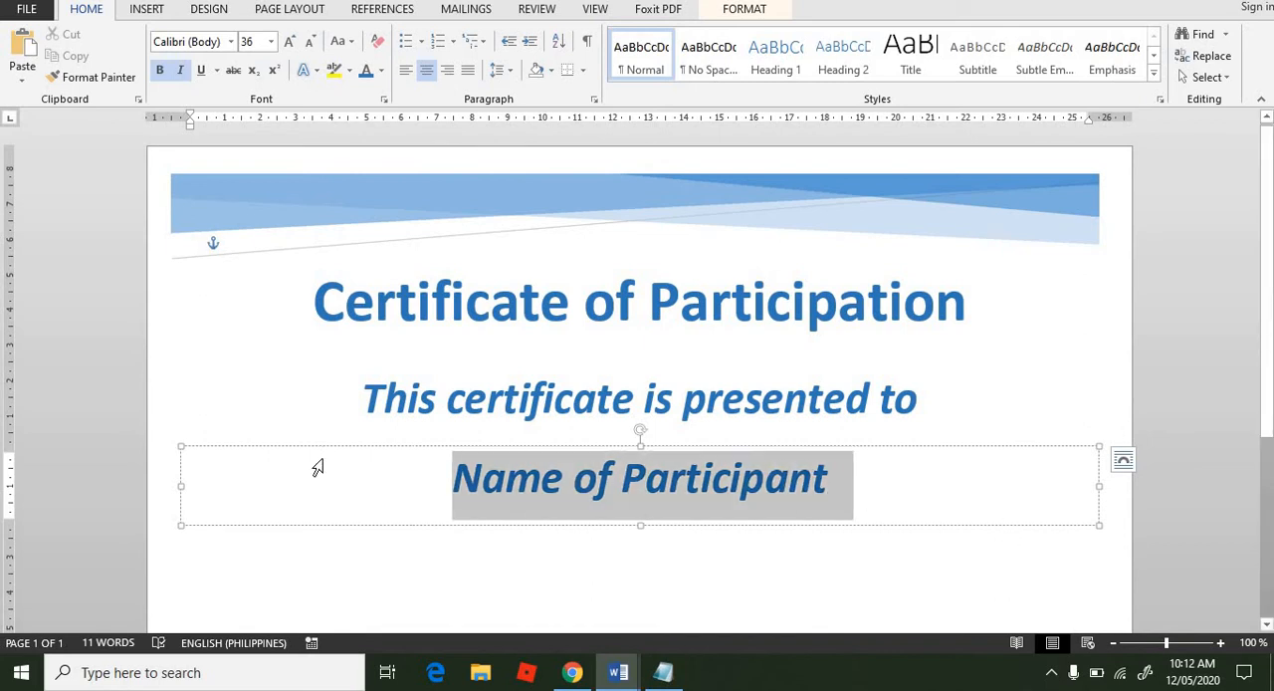
{"action": "left_click", "coordinate": [183, 72]}
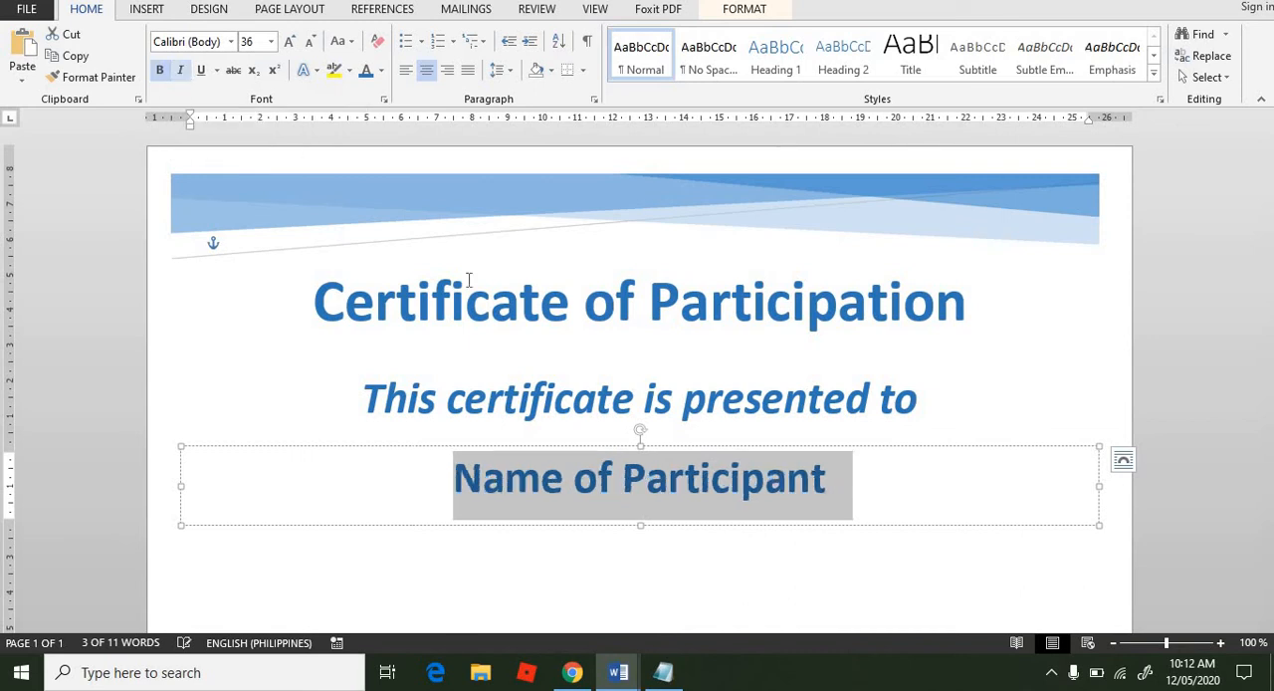
{"action": "left_click", "coordinate": [485, 570]}
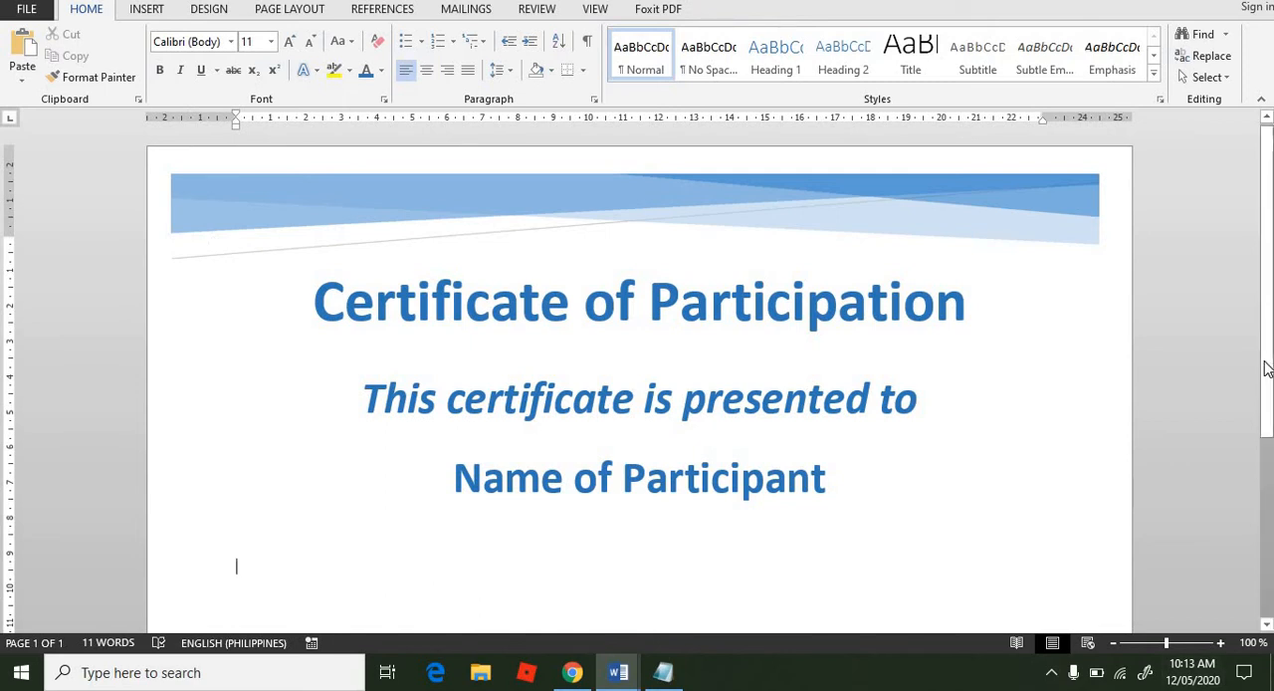
Step: Duplicate the "Name of Participant" text box and position the copy just below the original
{"action": "left_click_drag", "start_coordinate": [1267, 369], "coordinate": [1228, 484]}
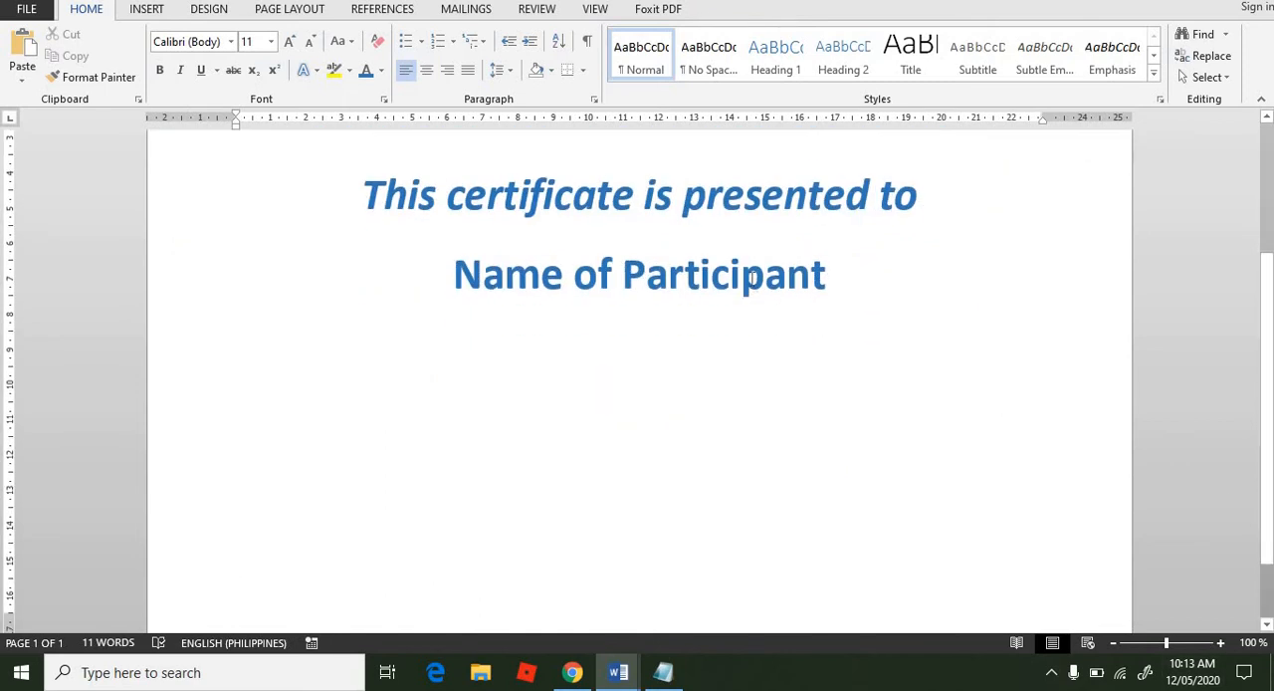
{"action": "left_click", "coordinate": [753, 276]}
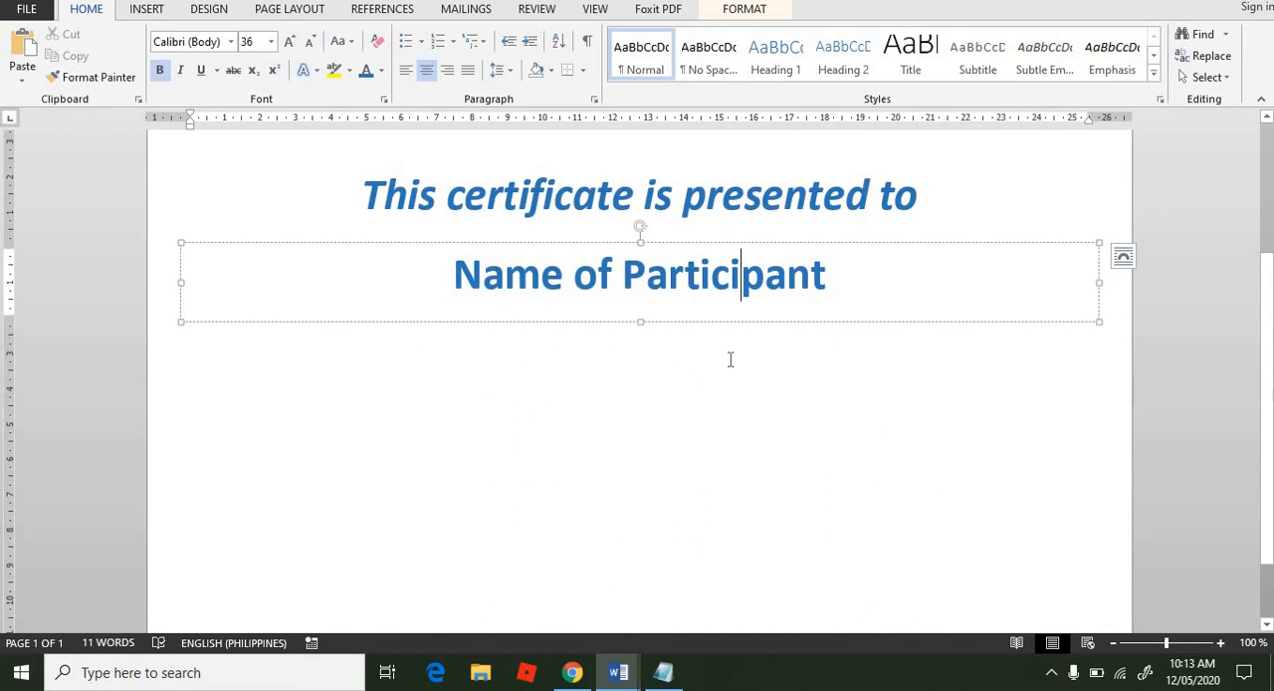
{"action": "right_click", "coordinate": [740, 241]}
{"action": "left_click", "coordinate": [782, 278]}
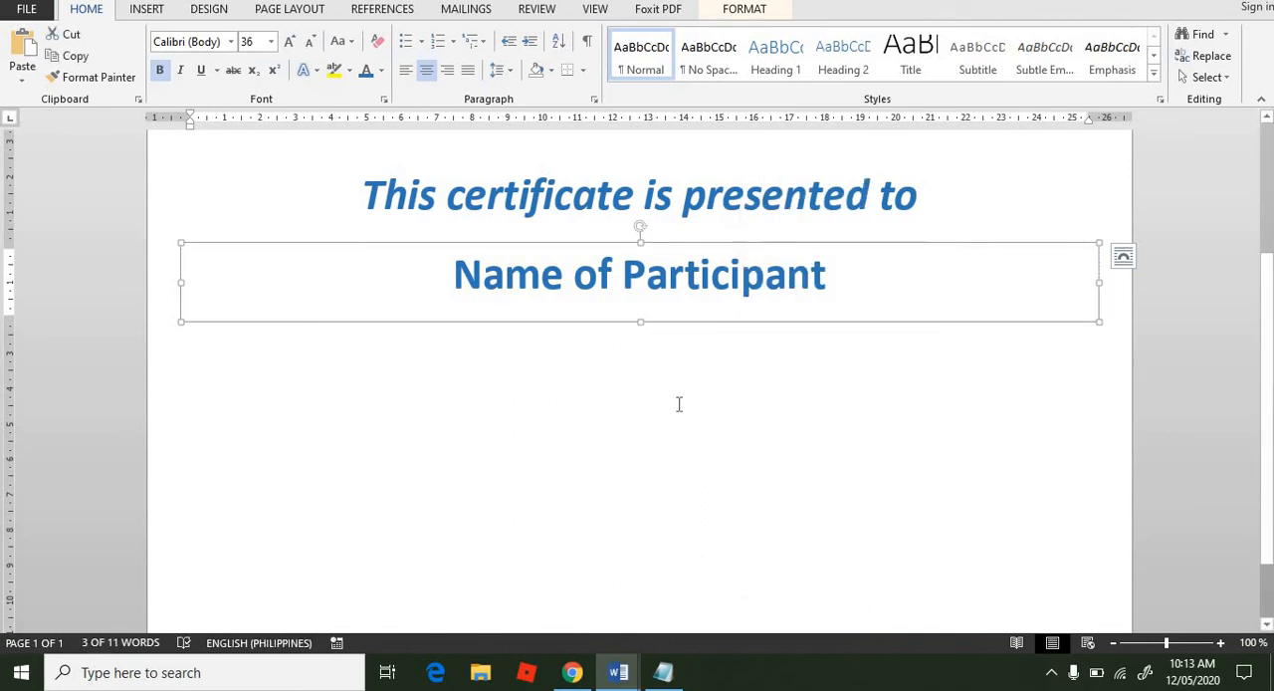
{"action": "left_click", "coordinate": [650, 447]}
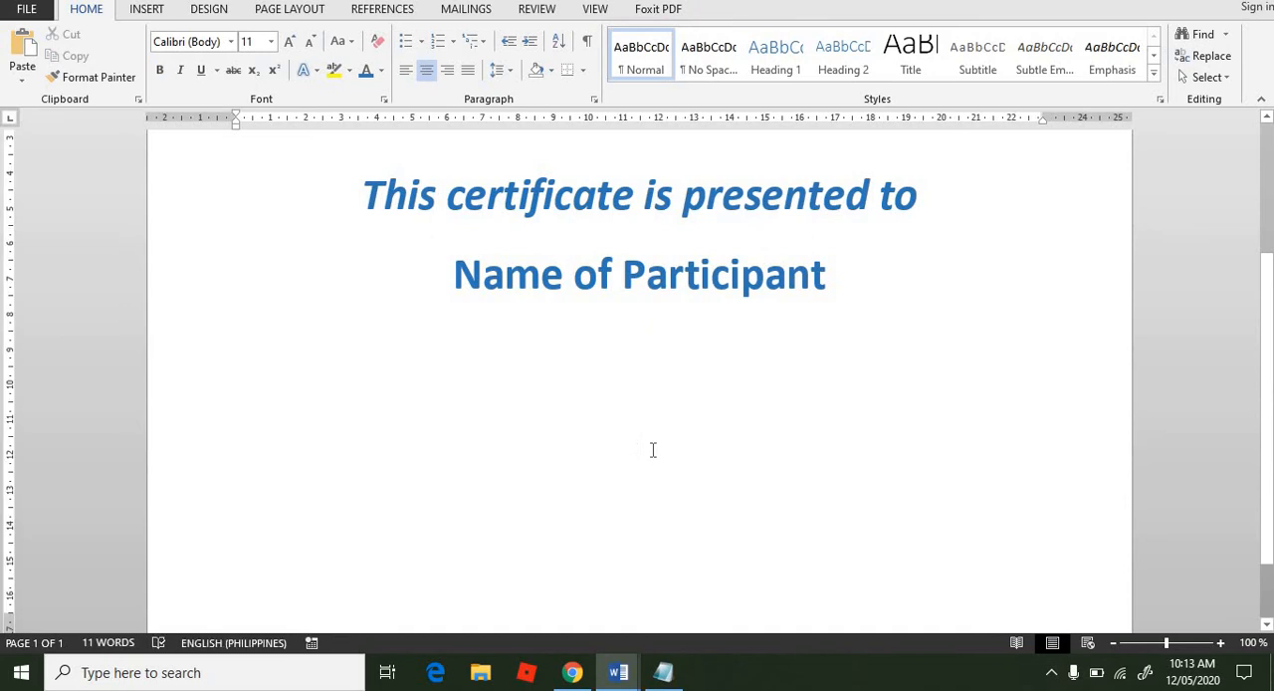
{"action": "key", "text": "ctrl+v"}
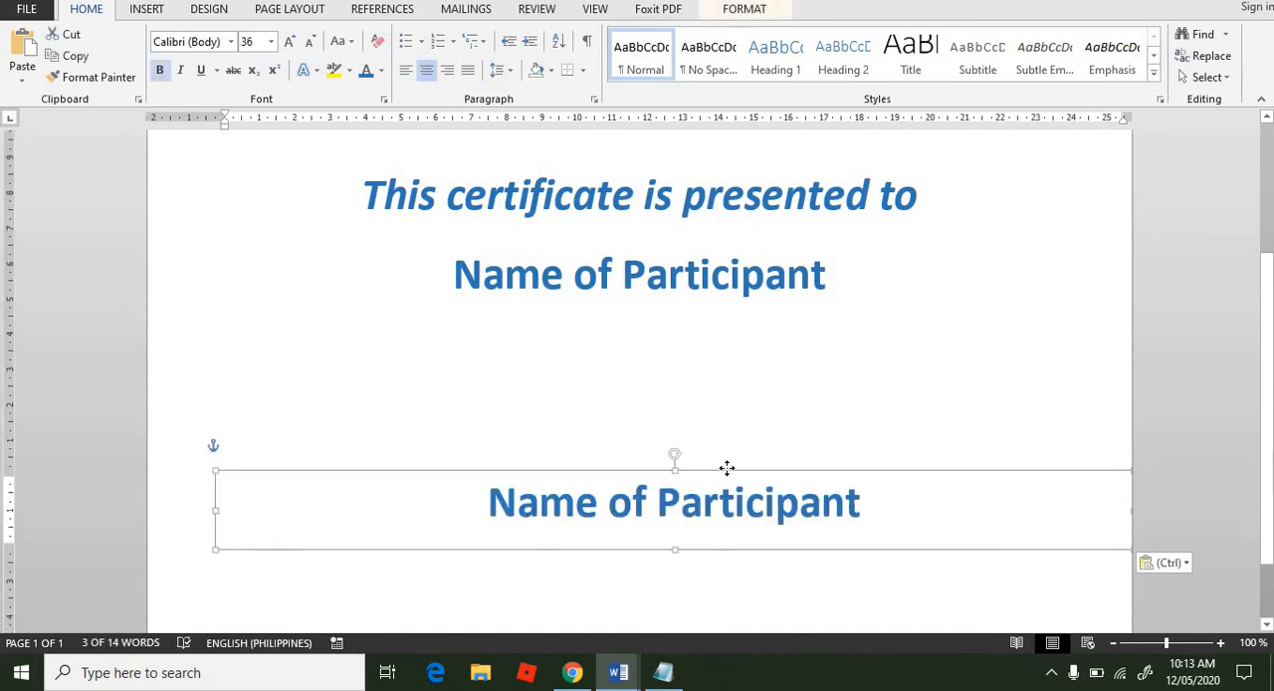
{"action": "left_click_drag", "start_coordinate": [726, 468], "coordinate": [680, 327]}
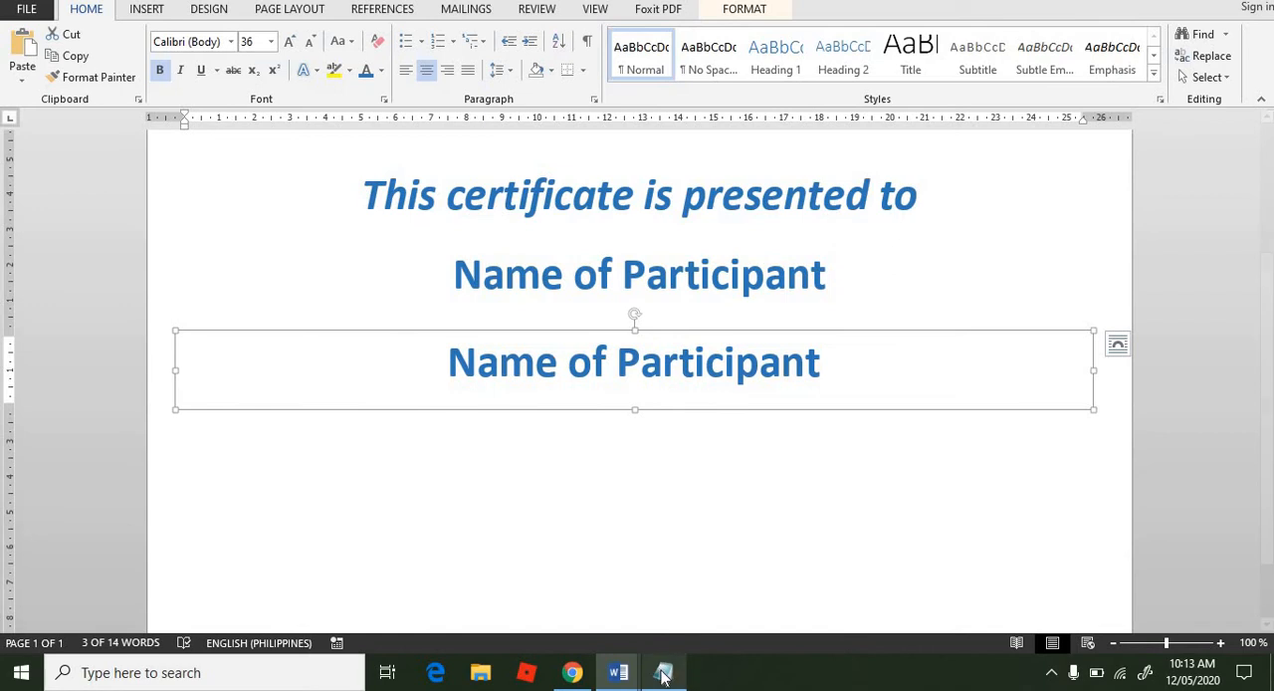
Step: Copy "For his/her active participation in the" from Notepad and use it to replace the text in the lower "Name of Participant" box in Word
{"action": "left_click", "coordinate": [662, 675]}
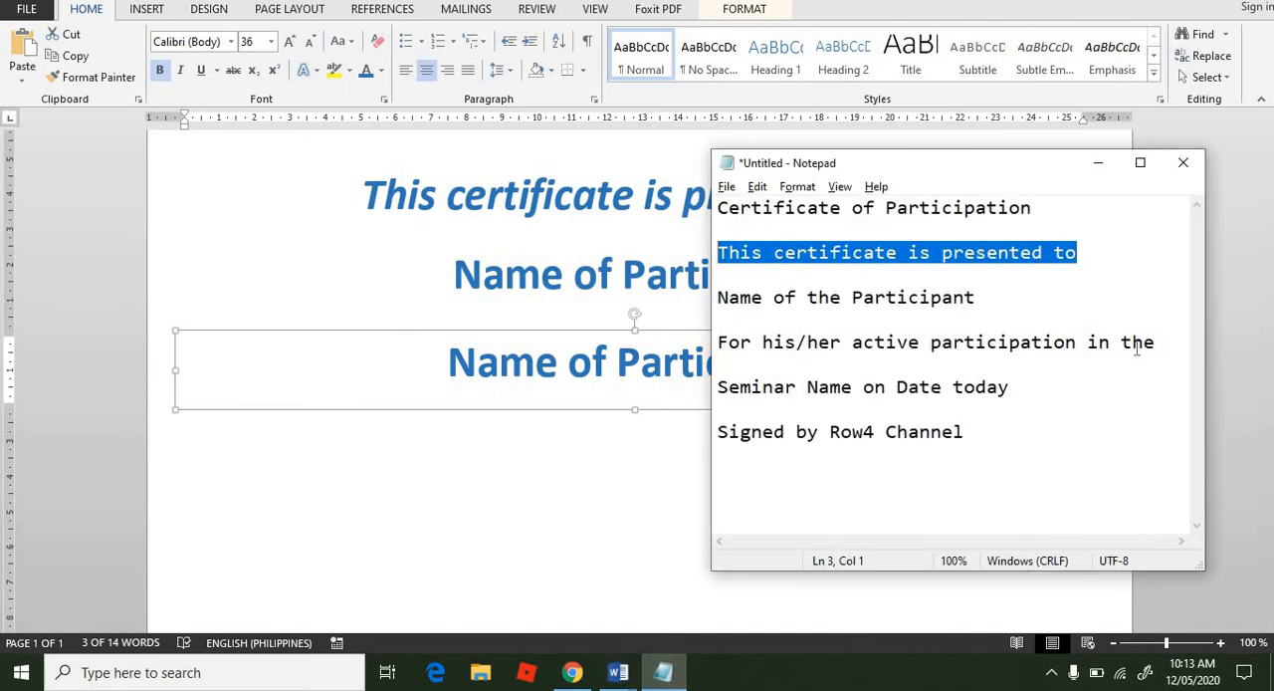
{"action": "left_click_drag", "start_coordinate": [719, 342], "coordinate": [1168, 340]}
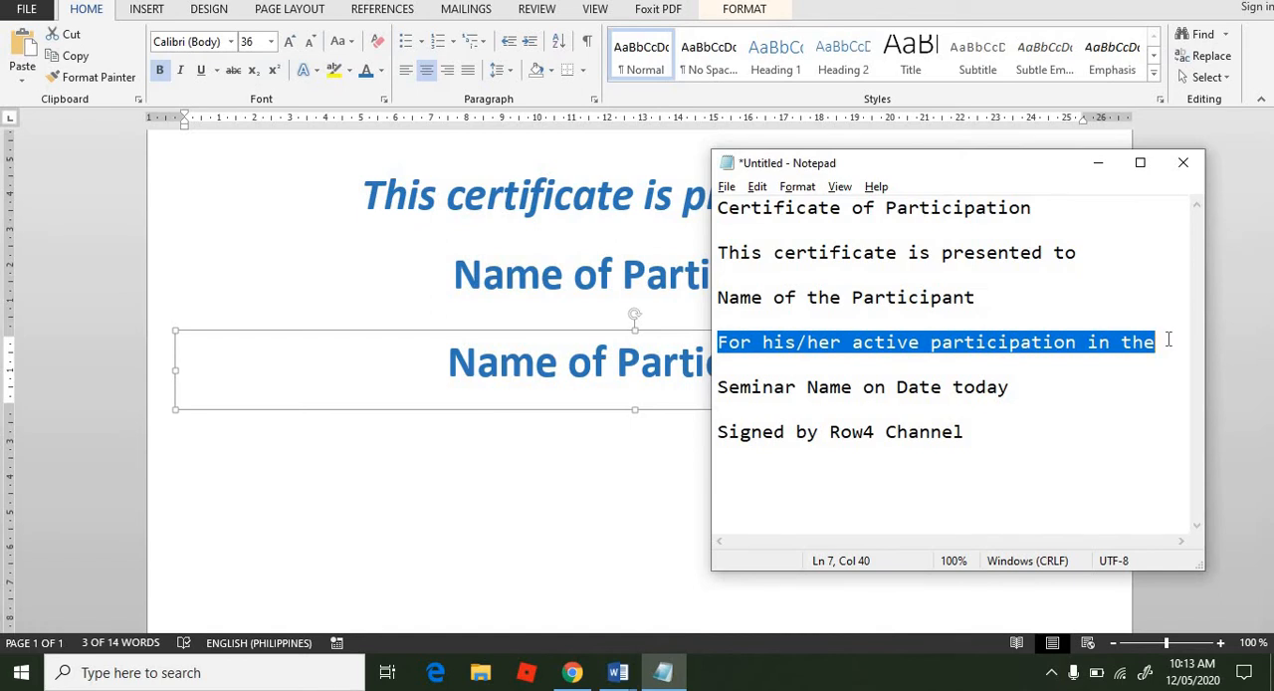
{"action": "left_click", "coordinate": [607, 391]}
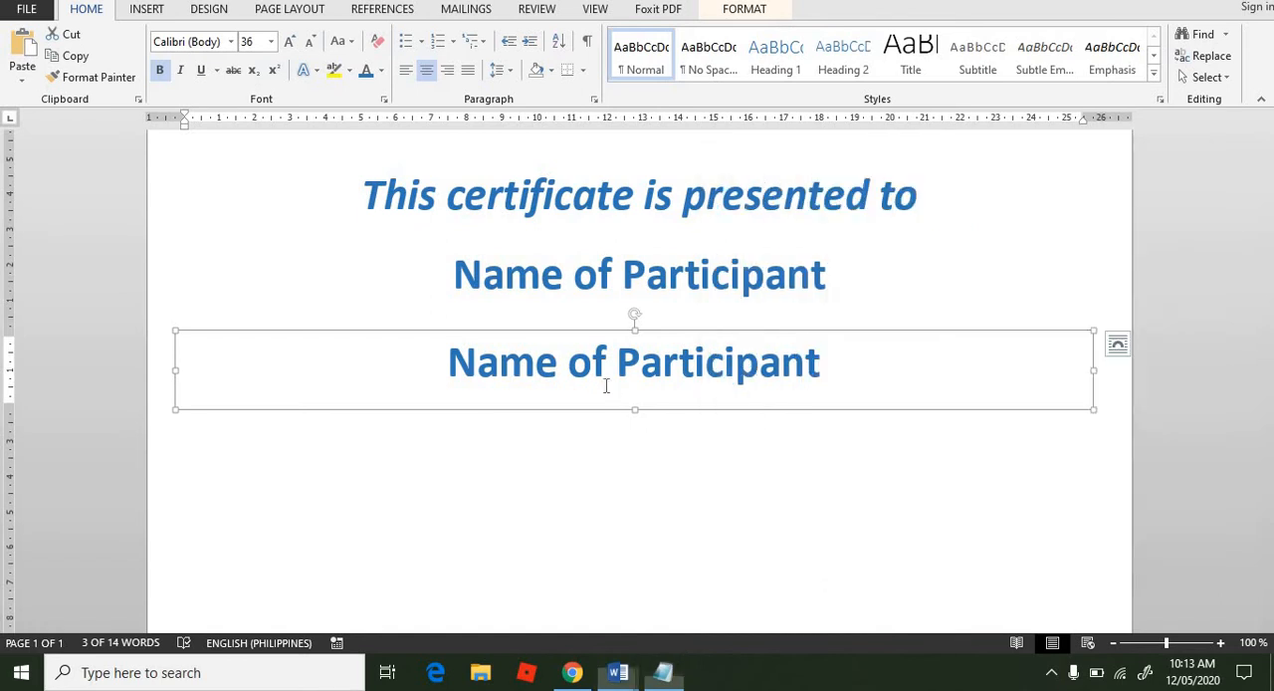
{"action": "triple_click", "coordinate": [625, 383]}
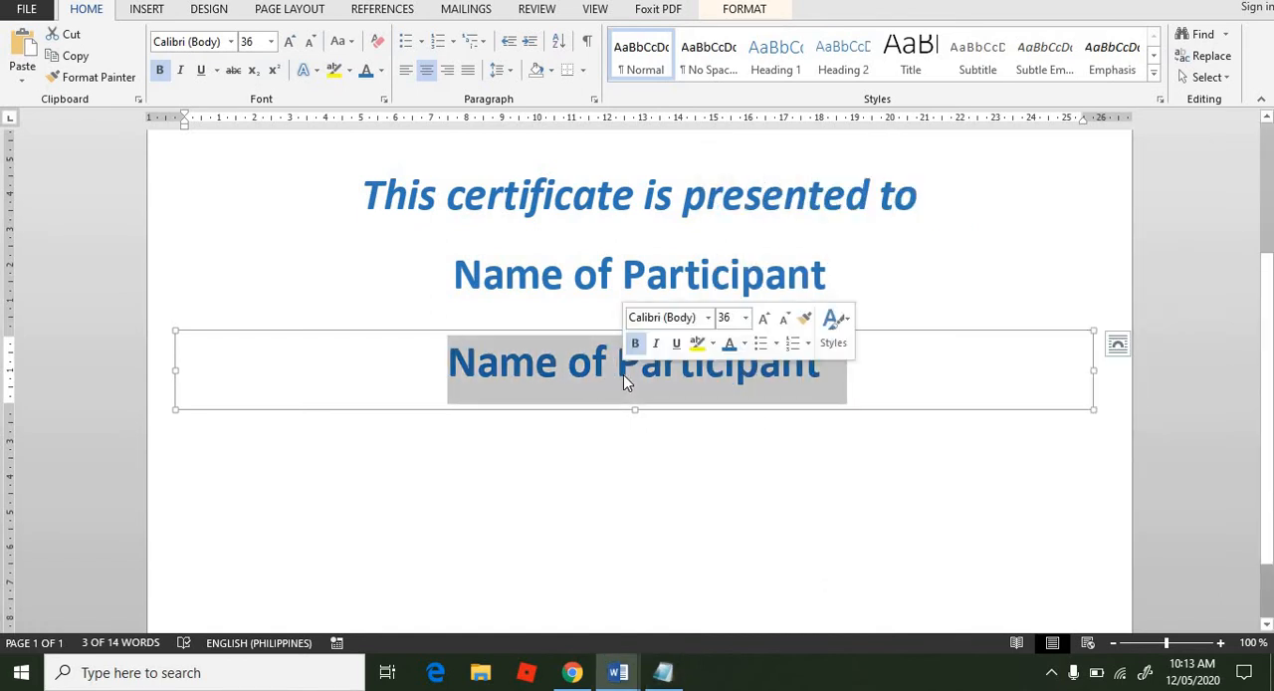
{"action": "key", "text": "ctrl+v"}
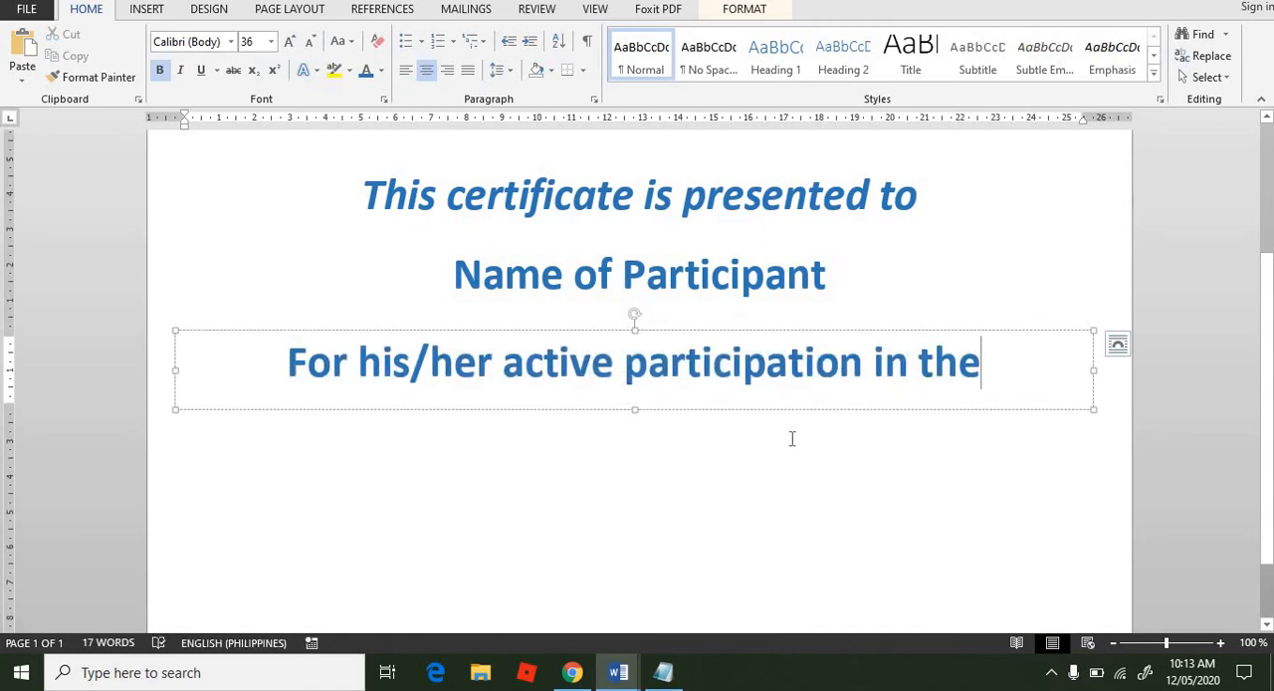
Step: Set the font size of the "For his/her active participation in the" line to 28
{"action": "left_click", "coordinate": [270, 44]}
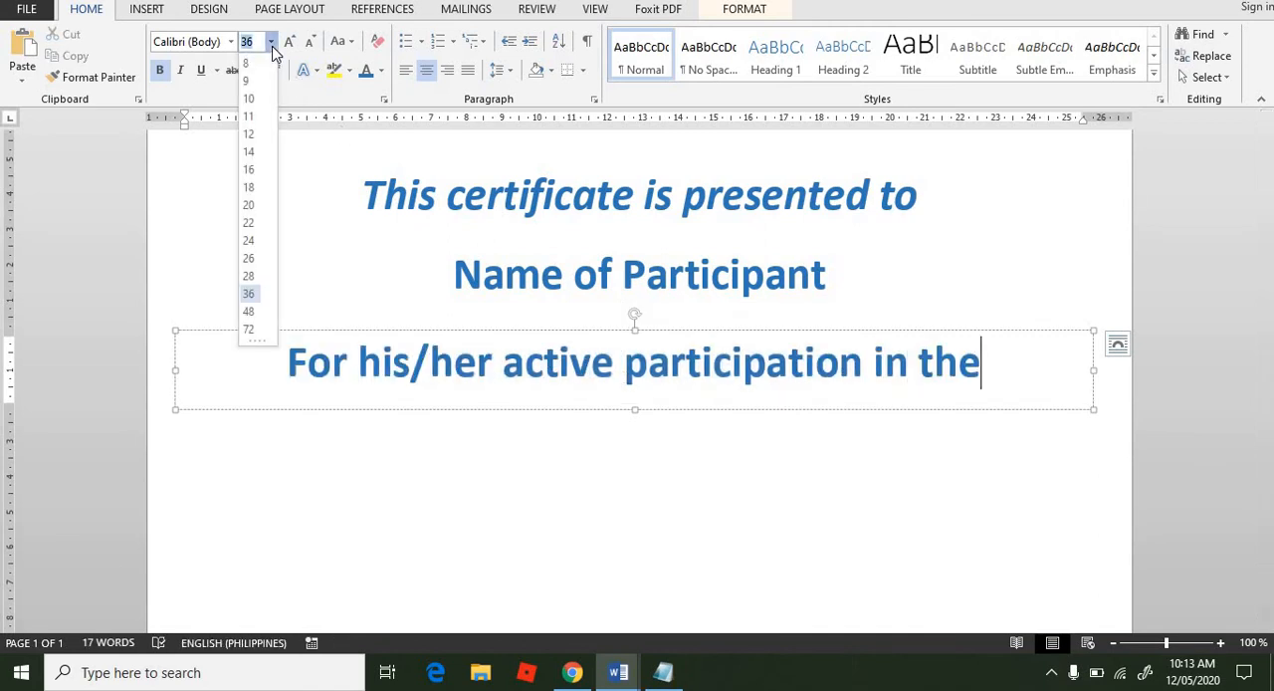
{"action": "left_click", "coordinate": [249, 276]}
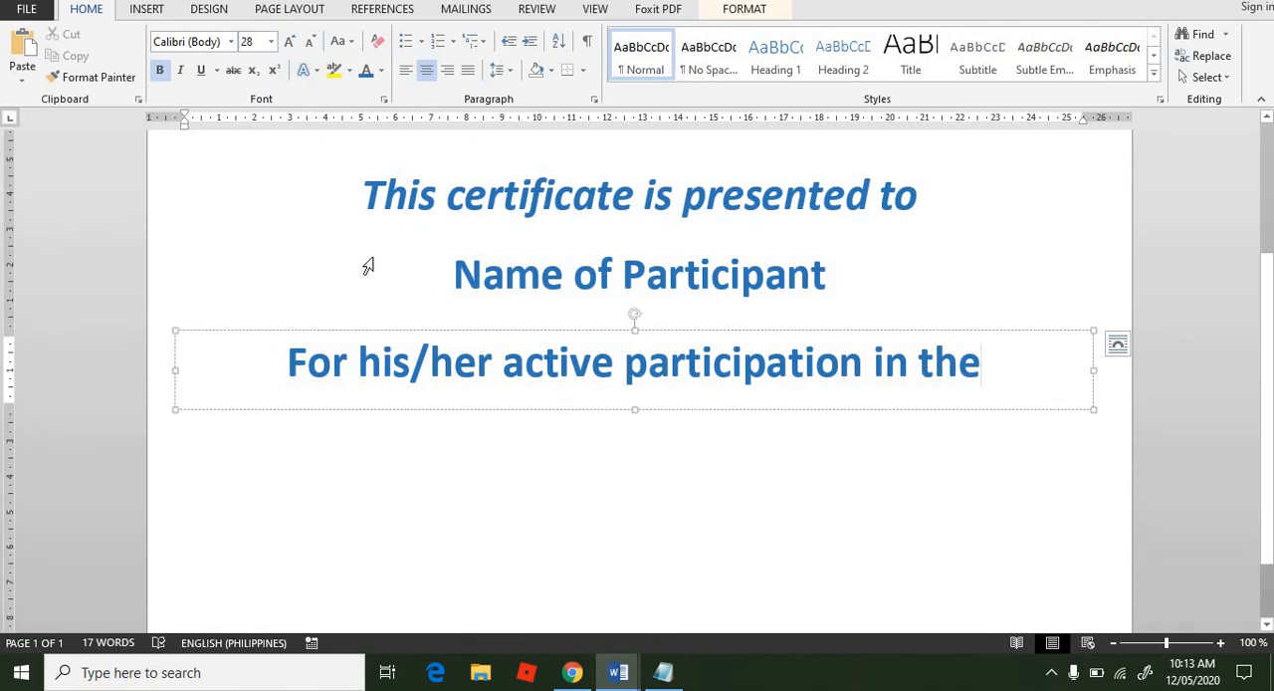
{"action": "triple_click", "coordinate": [366, 370]}
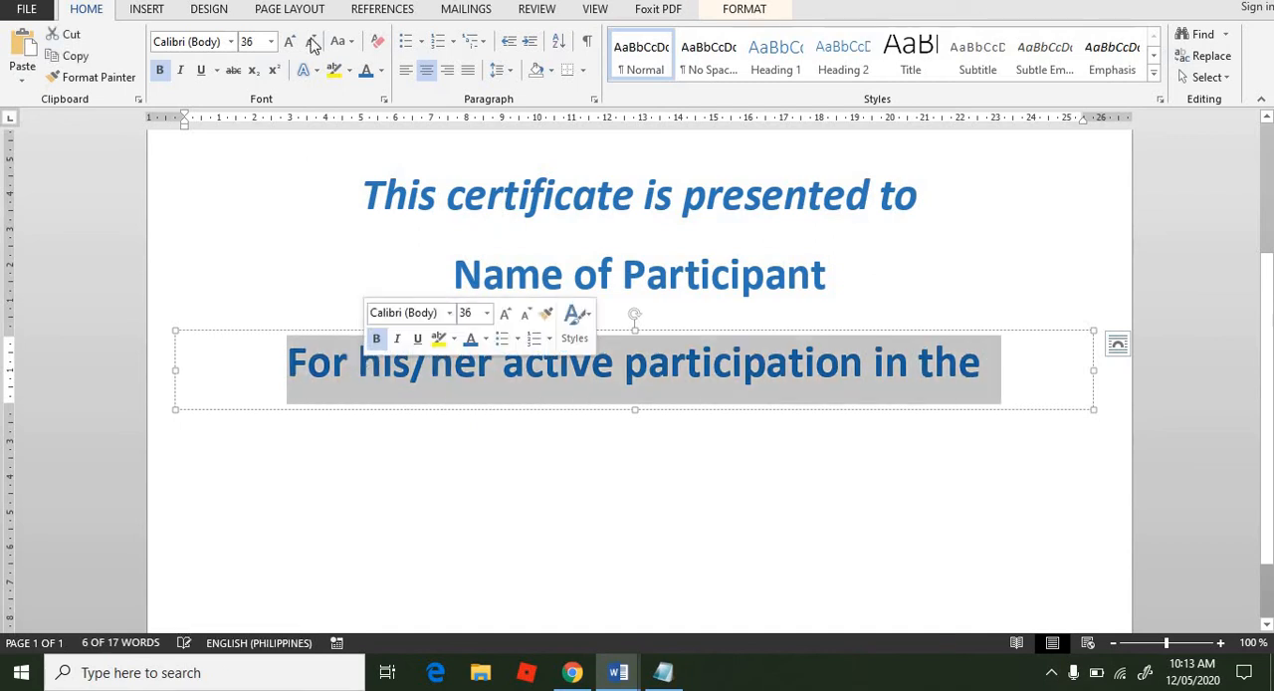
{"action": "left_click", "coordinate": [271, 41]}
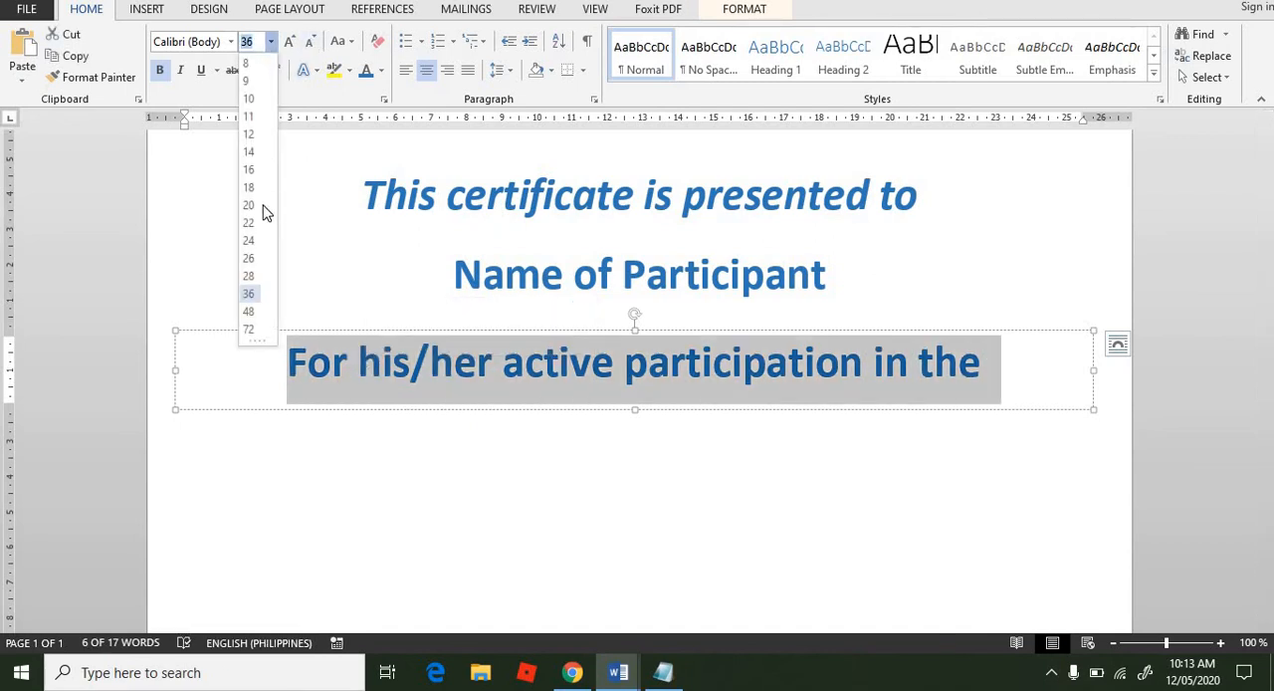
{"action": "left_click", "coordinate": [248, 276]}
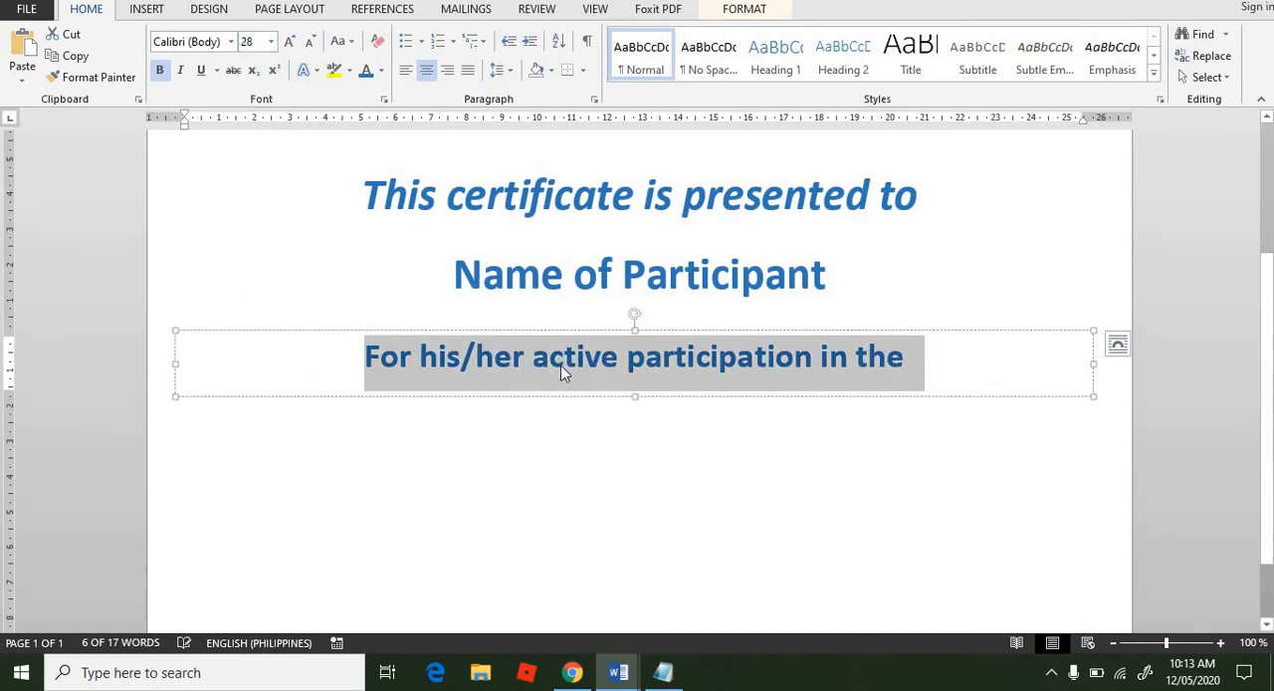
{"action": "left_click", "coordinate": [940, 360]}
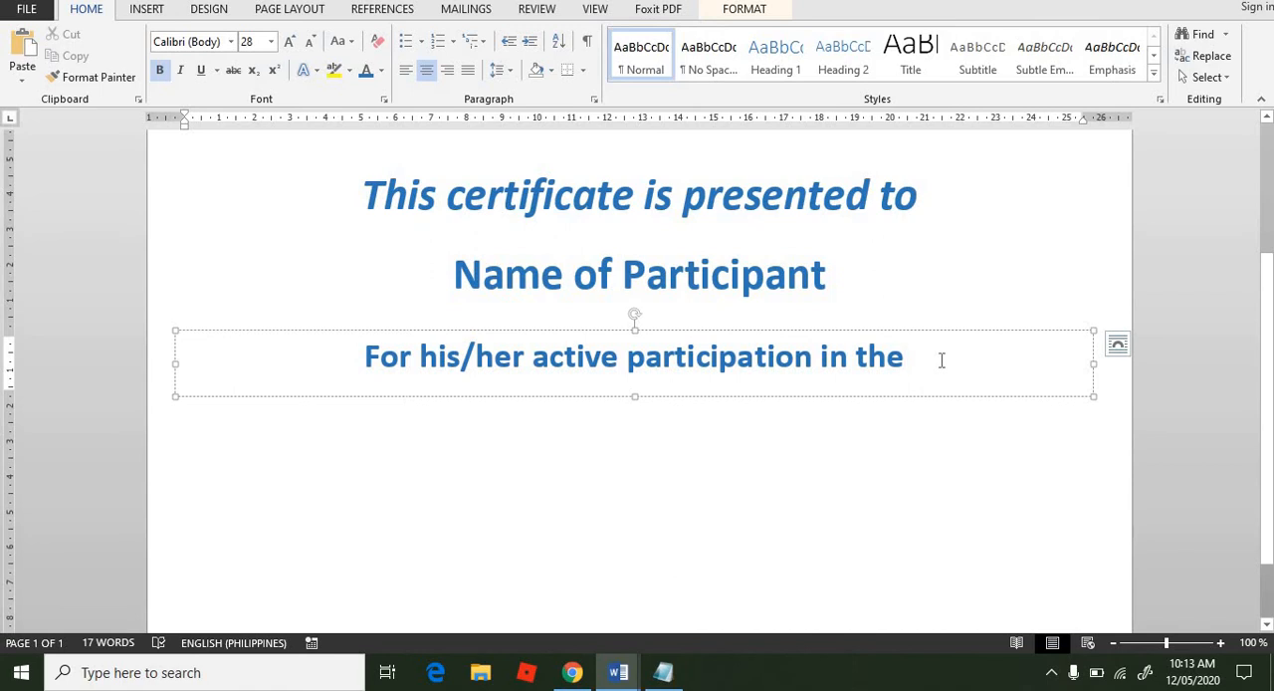
Step: Duplicate the "For his/her active participation in the" text box and position the copy directly below the original
{"action": "scroll", "coordinate": [1256, 236], "scroll_direction": "up", "scroll_amount": 3}
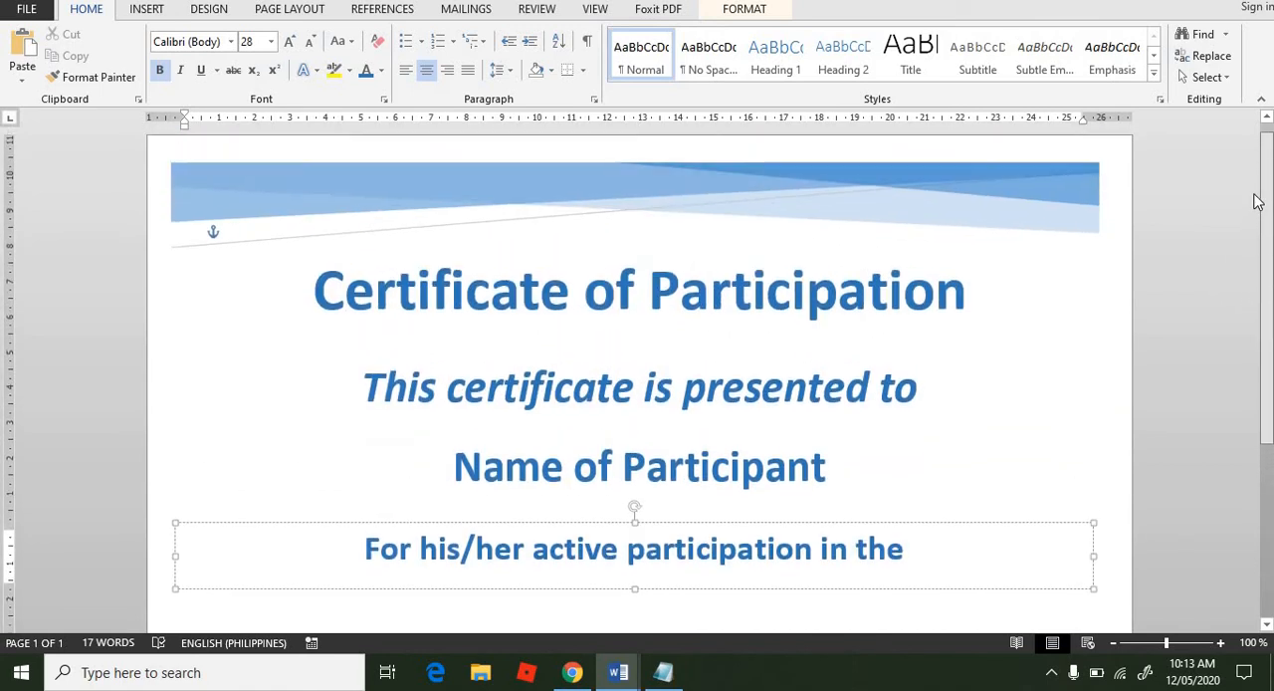
{"action": "scroll", "coordinate": [1256, 239], "scroll_direction": "down", "scroll_amount": 2}
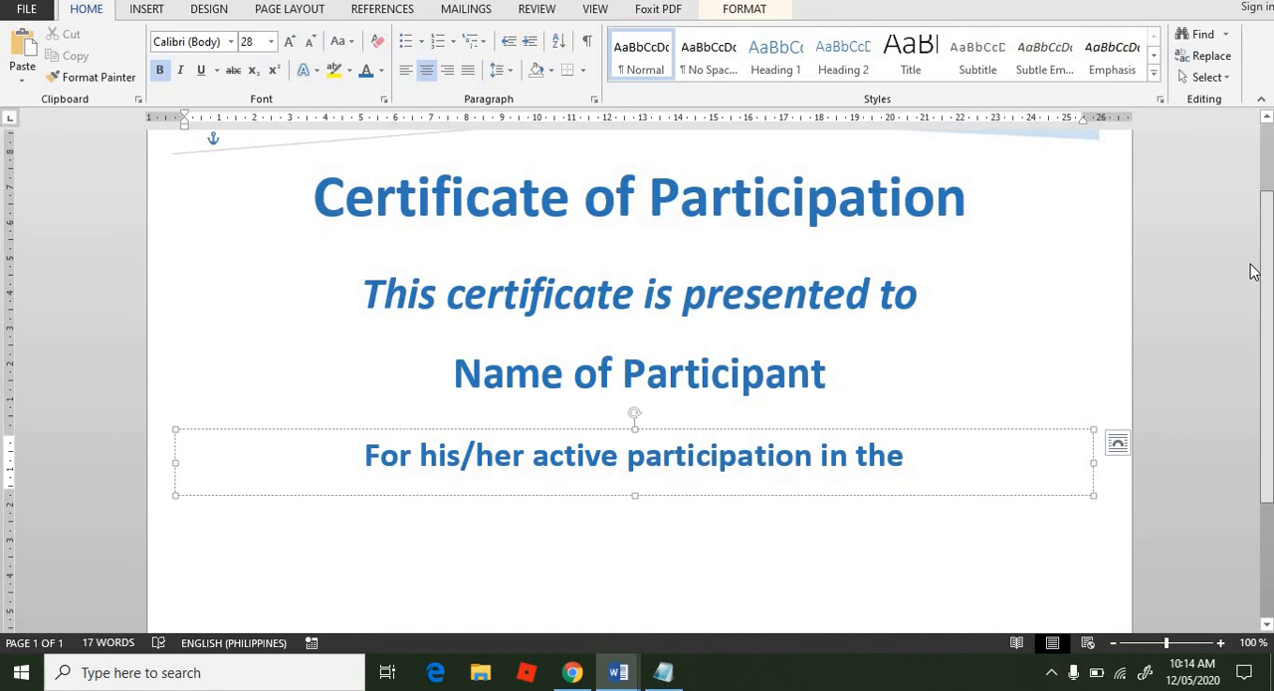
{"action": "scroll", "coordinate": [1252, 272], "scroll_direction": "down", "scroll_amount": 1}
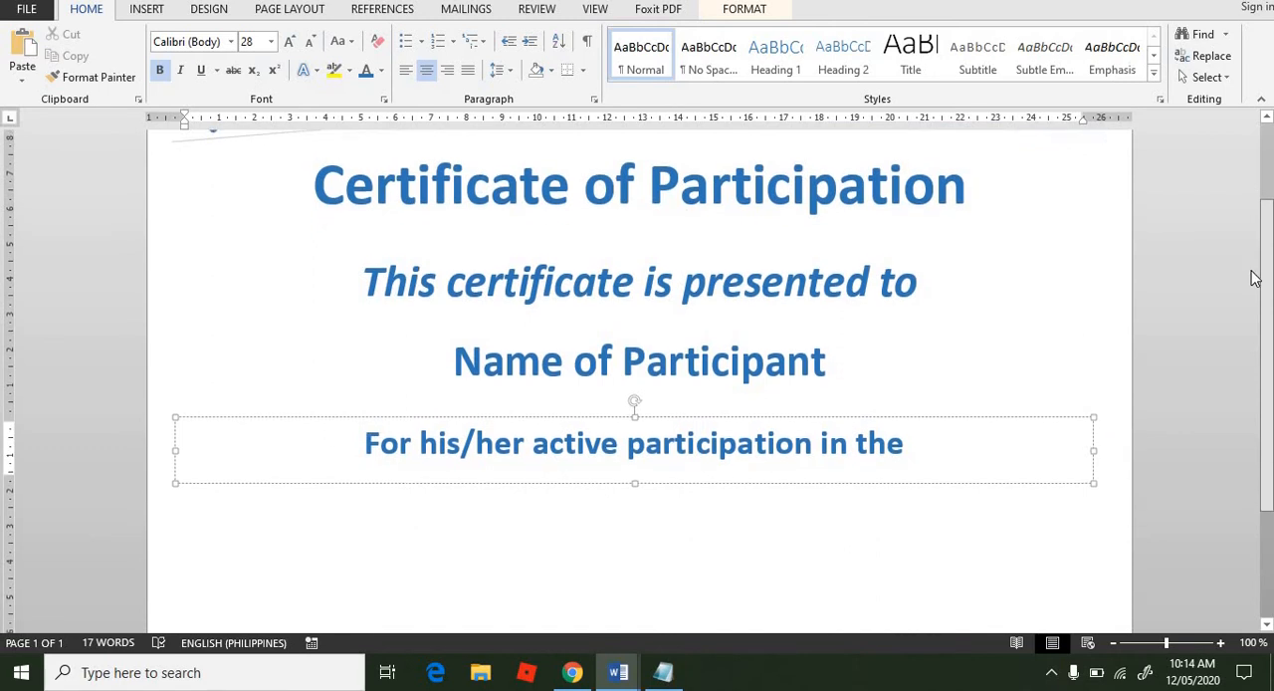
{"action": "left_click", "coordinate": [719, 572]}
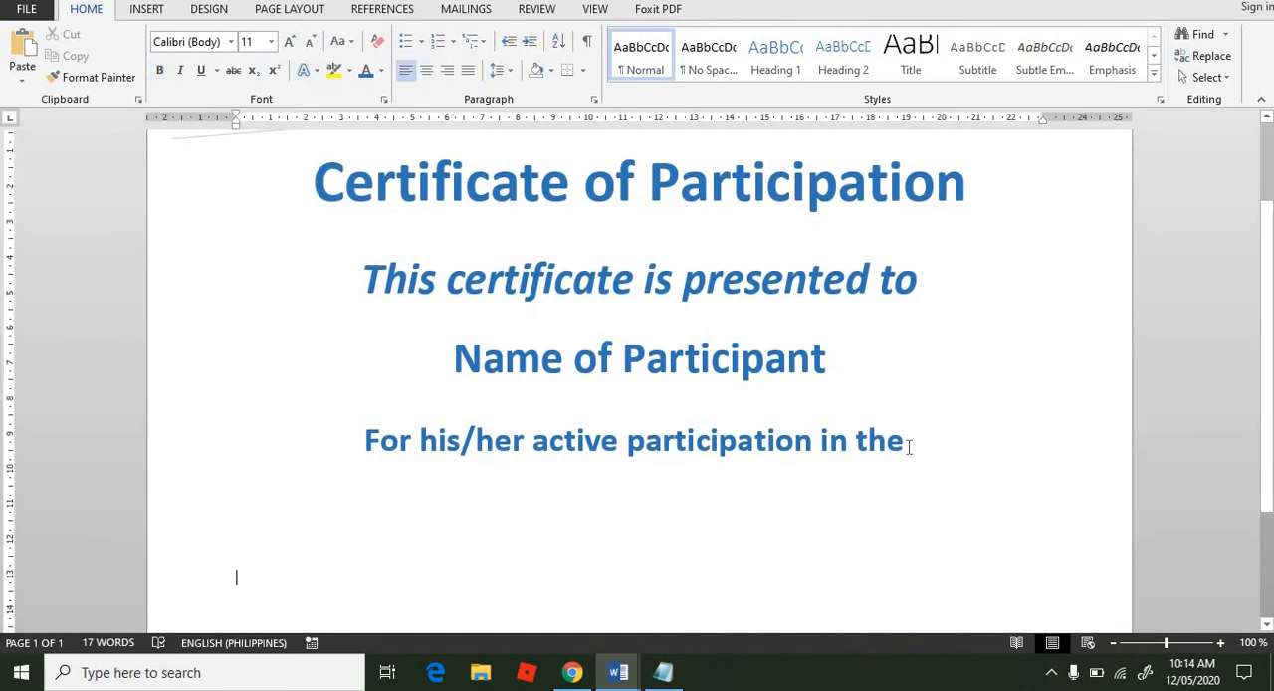
{"action": "left_click", "coordinate": [818, 444]}
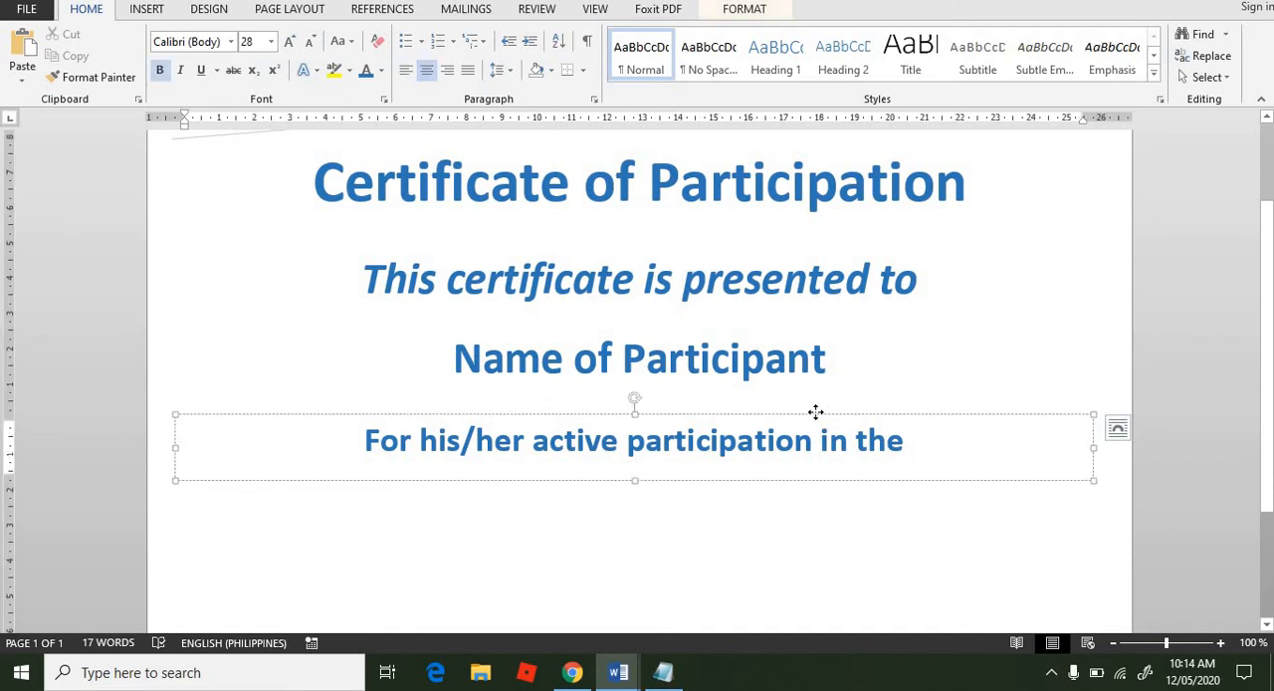
{"action": "left_click", "coordinate": [815, 412]}
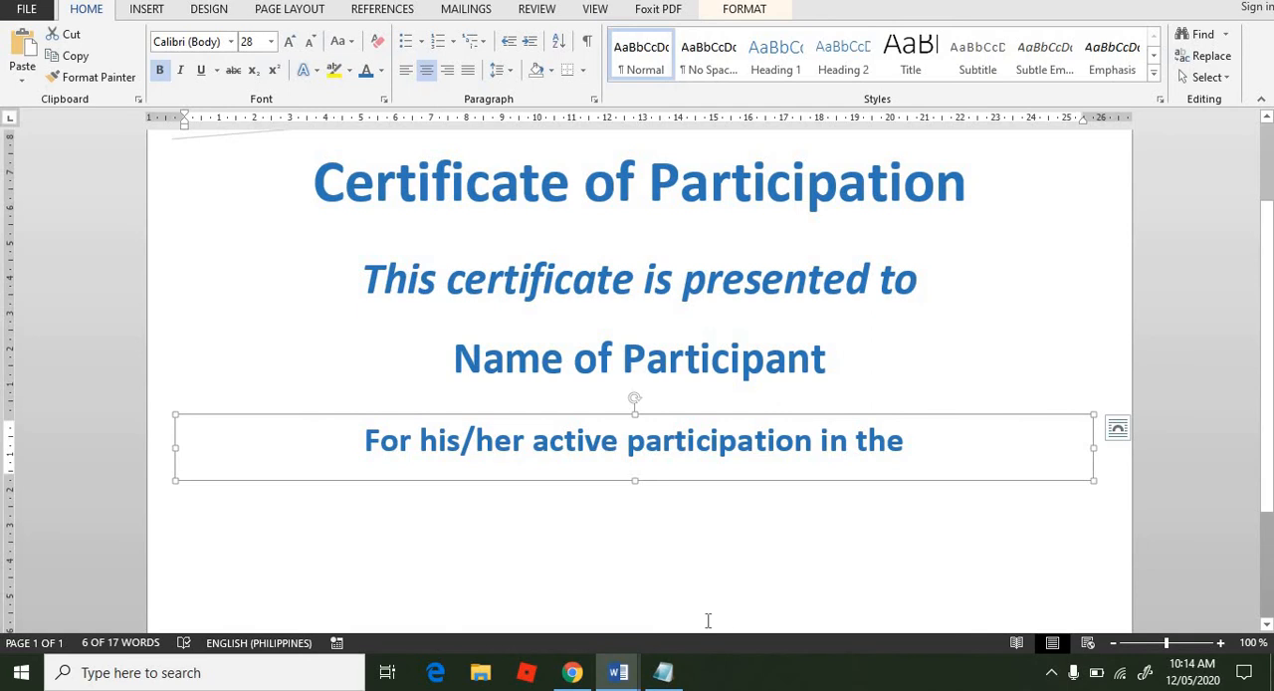
{"action": "left_click", "coordinate": [656, 541]}
{"action": "double_click", "coordinate": [656, 542]}
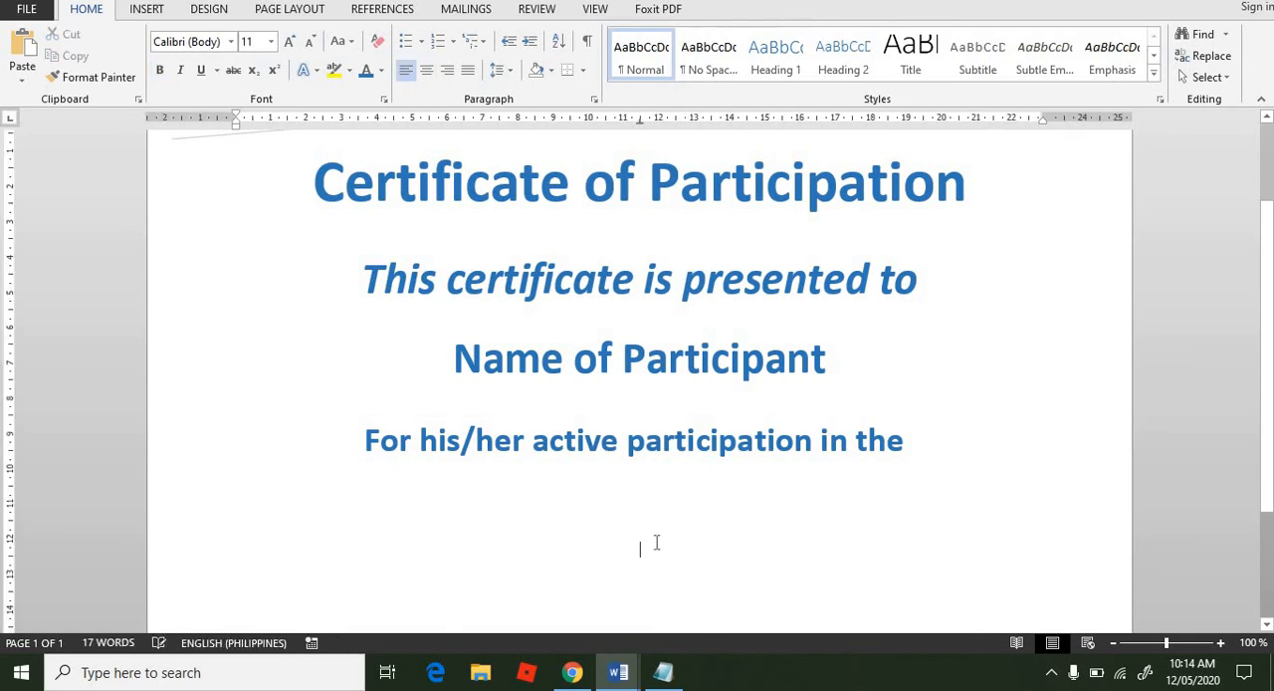
{"action": "key", "text": "ctrl+v"}
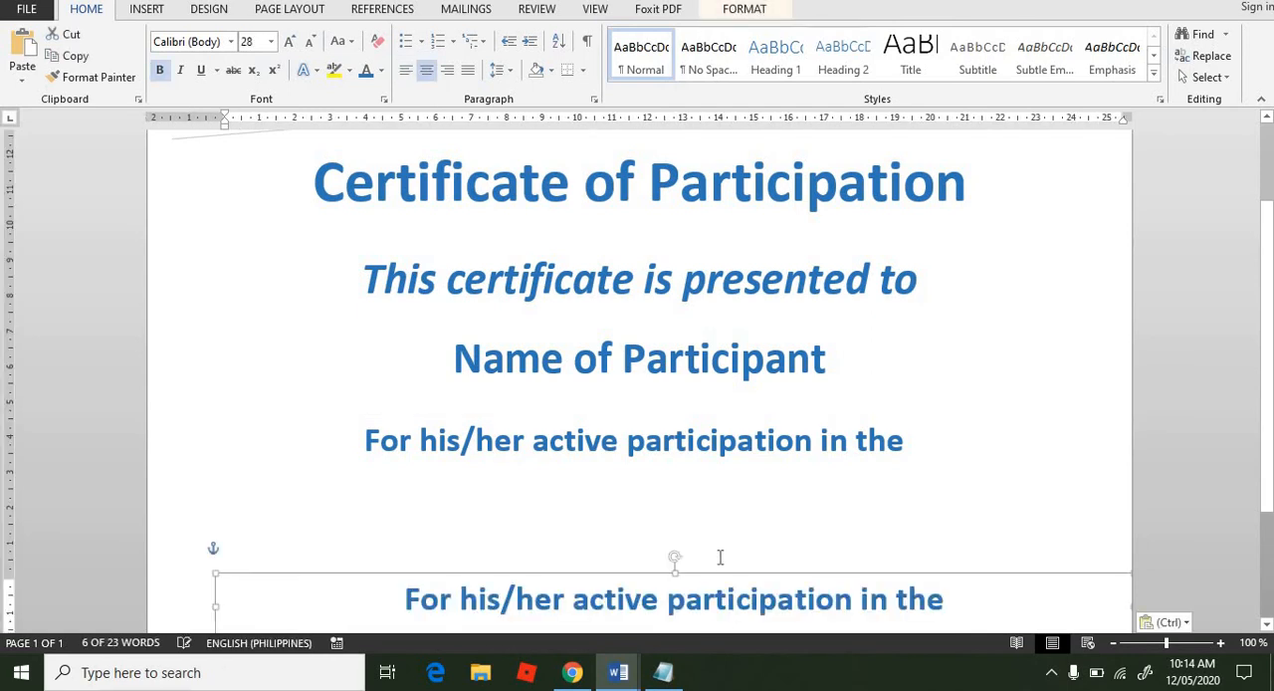
{"action": "left_click_drag", "start_coordinate": [713, 564], "coordinate": [659, 475]}
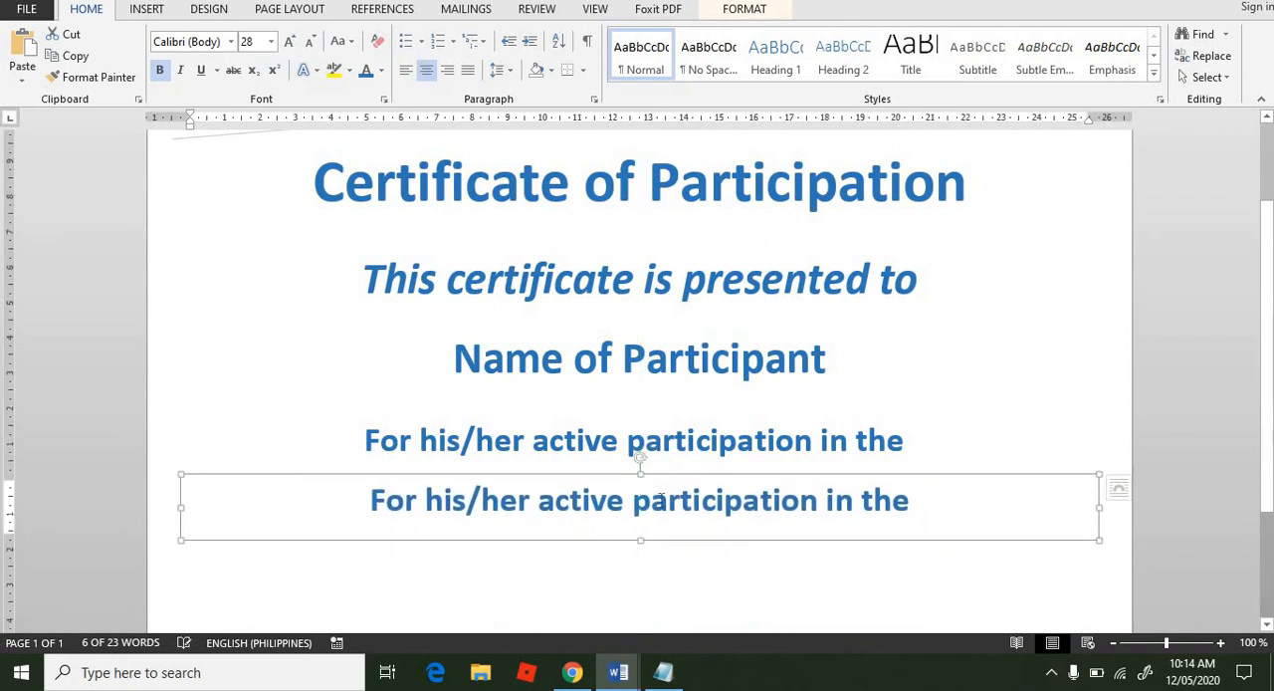
Step: Replace the text in the duplicated lower text box with "Name of Seminar on Date" and deselect the box
{"action": "triple_click", "coordinate": [662, 503]}
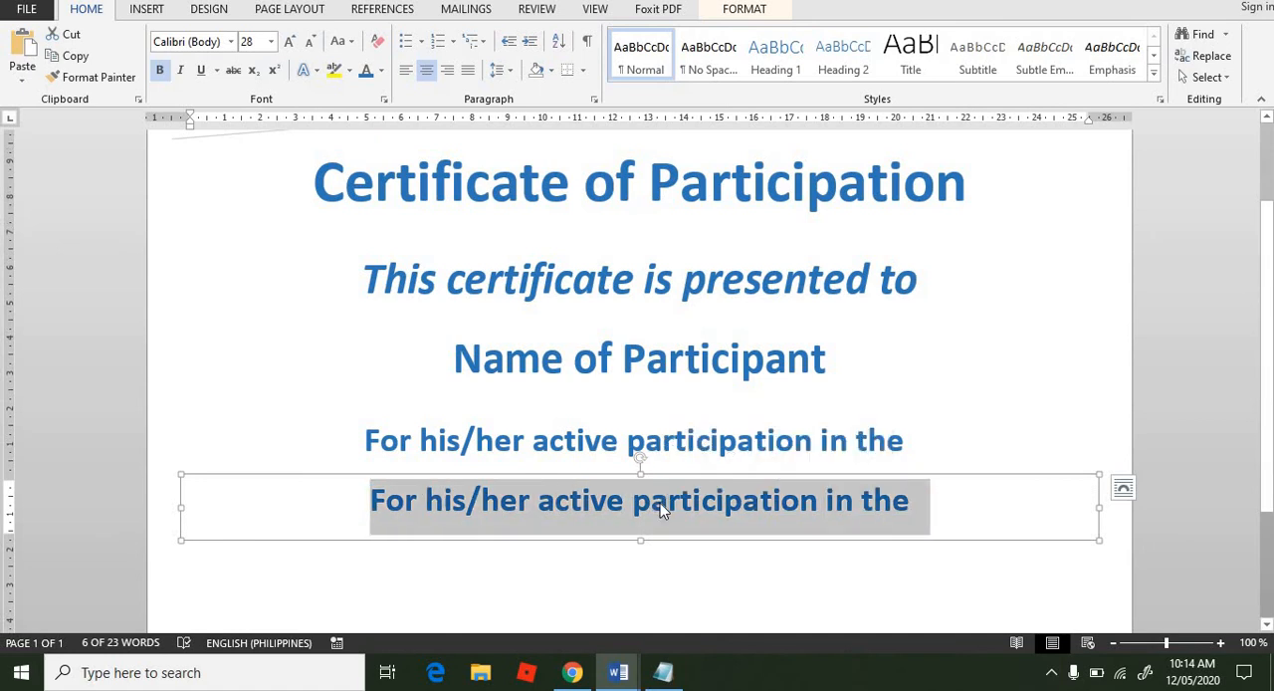
{"action": "type", "text": "Nme"}
{"action": "key", "text": "BackSpace"}
{"action": "key", "text": "BackSpace"}
{"action": "key", "text": "BackSpace"}
{"action": "type", "text": "a"}
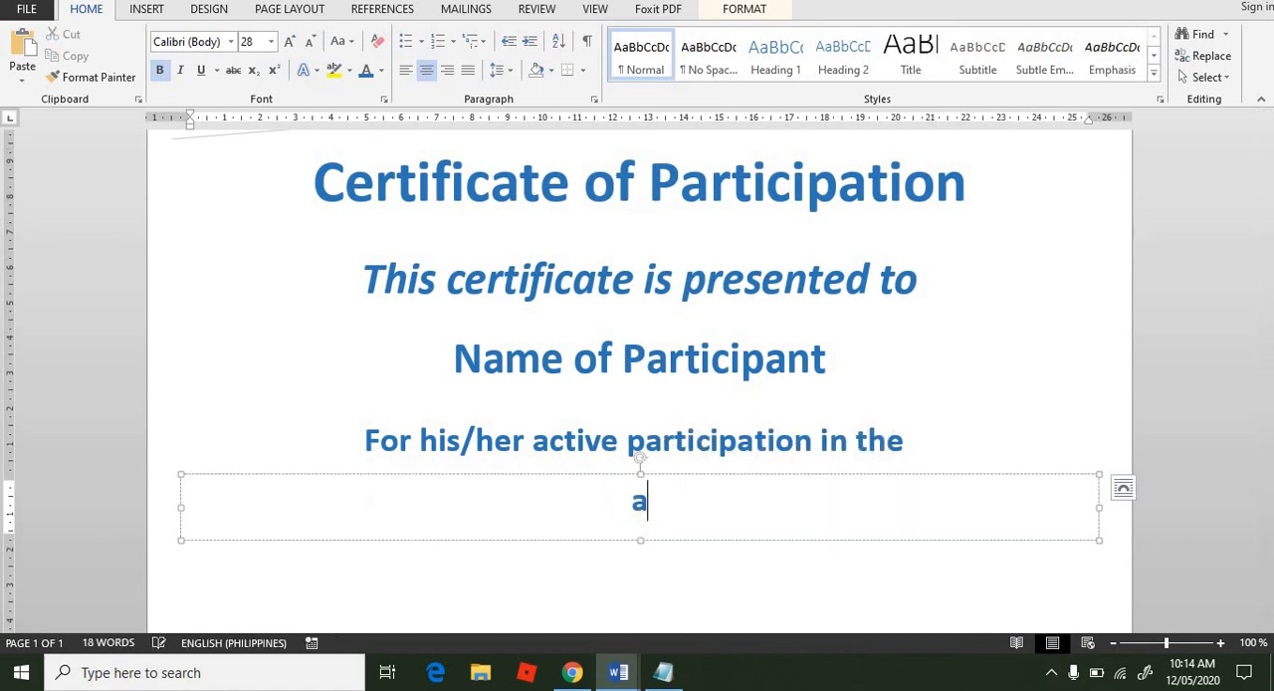
{"action": "key", "text": "BackSpace"}
{"action": "type", "text": "Name of Seminar"}
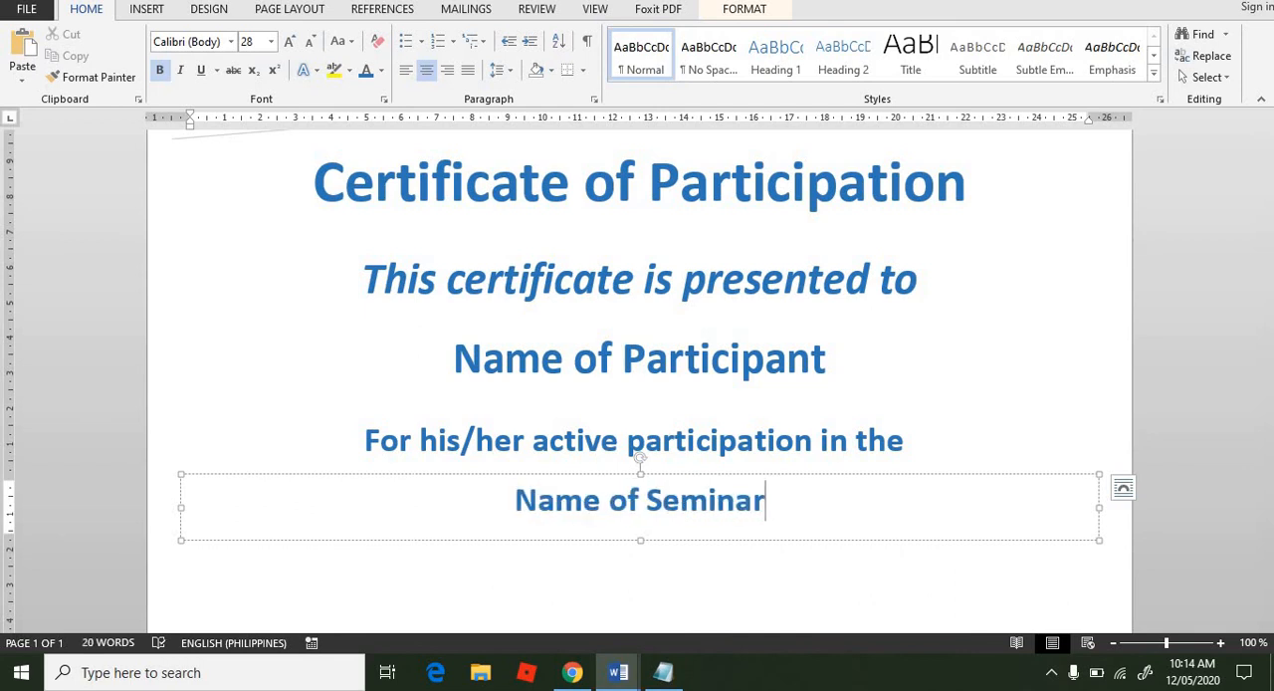
{"action": "type", "text": " on"}
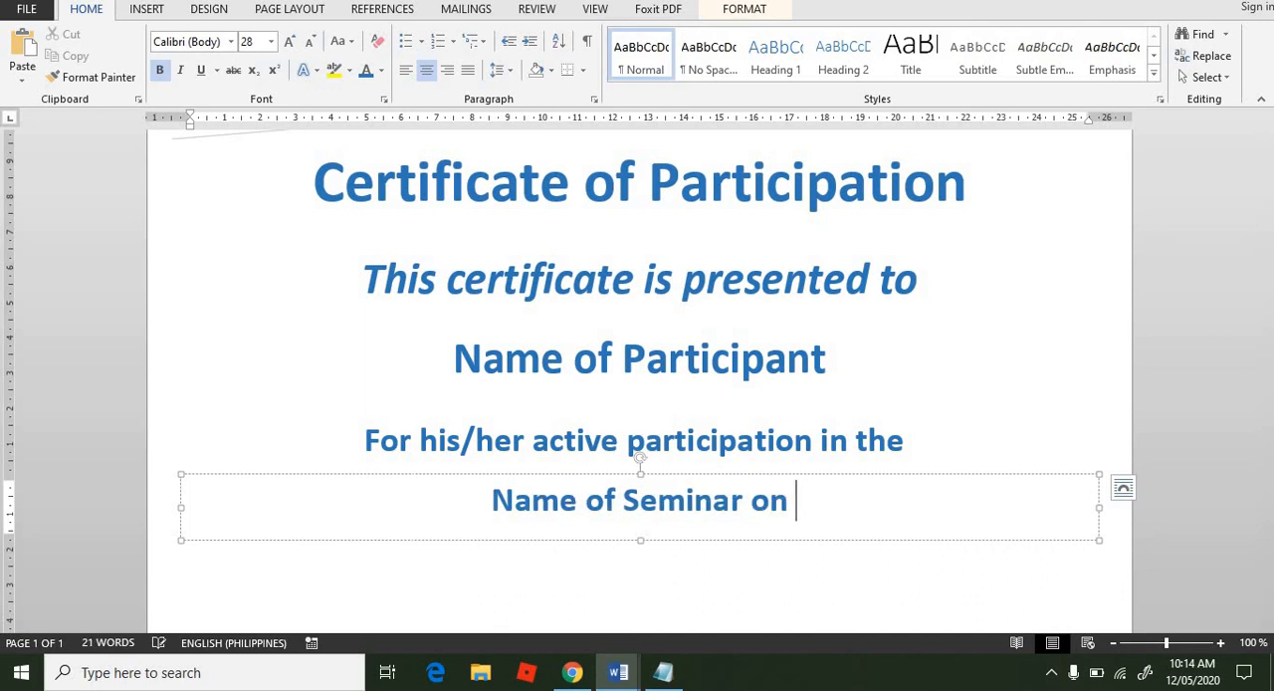
{"action": "key", "text": "alt+Tab"}
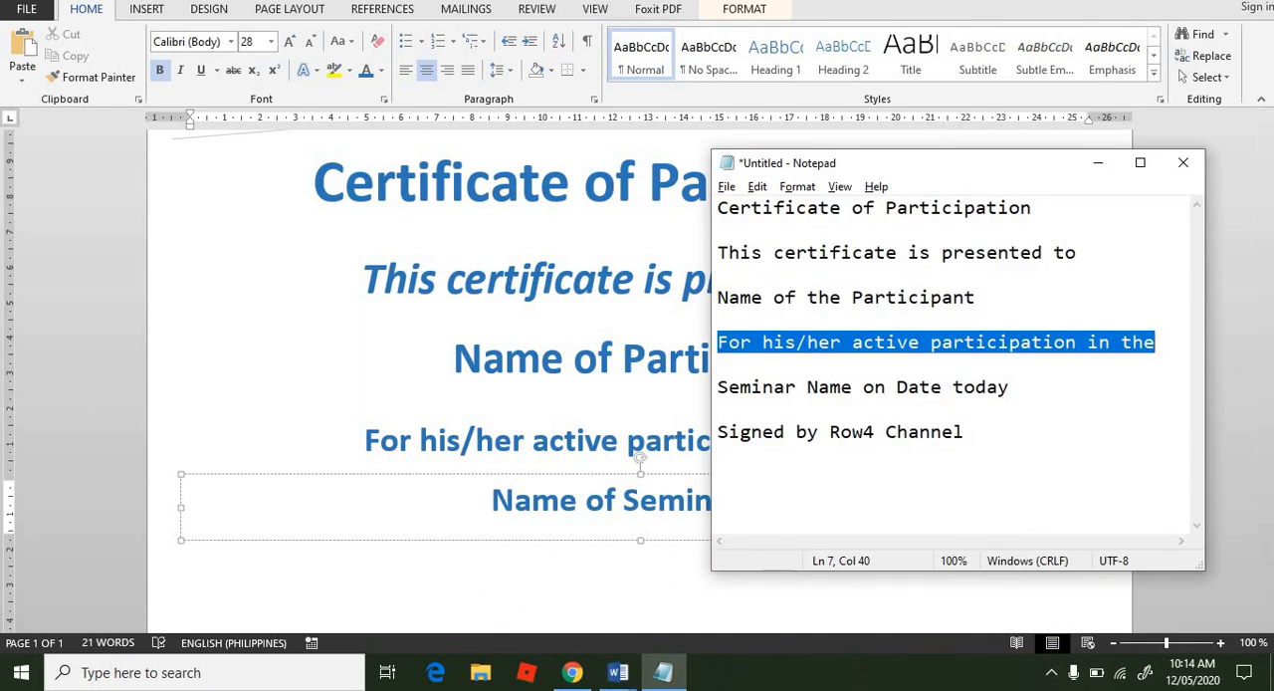
{"action": "key", "text": "alt+Tab"}
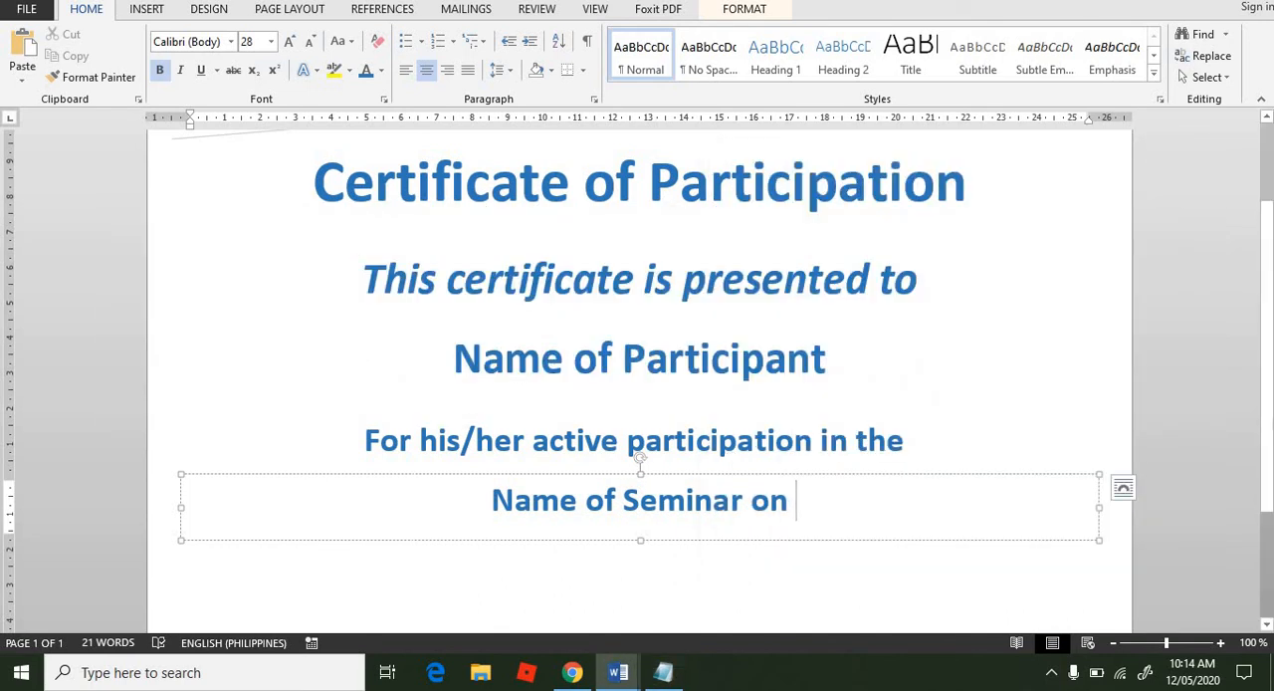
{"action": "type", "text": "Date"}
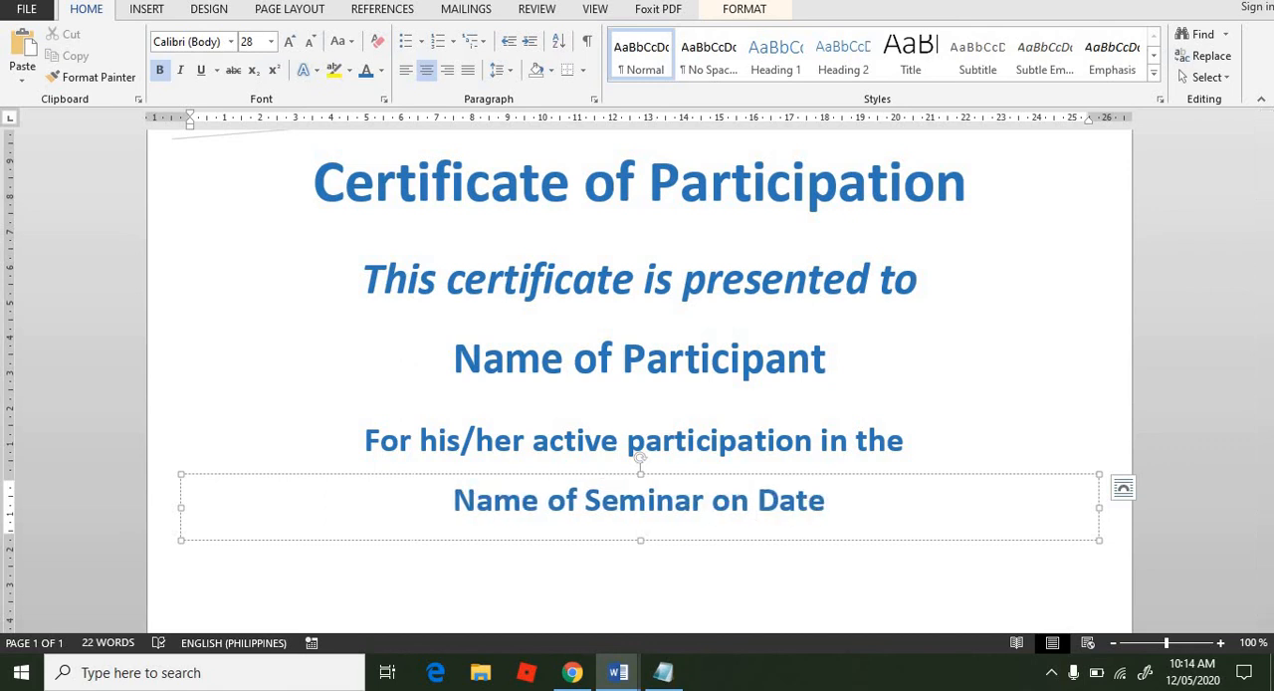
{"action": "left_click", "coordinate": [819, 587]}
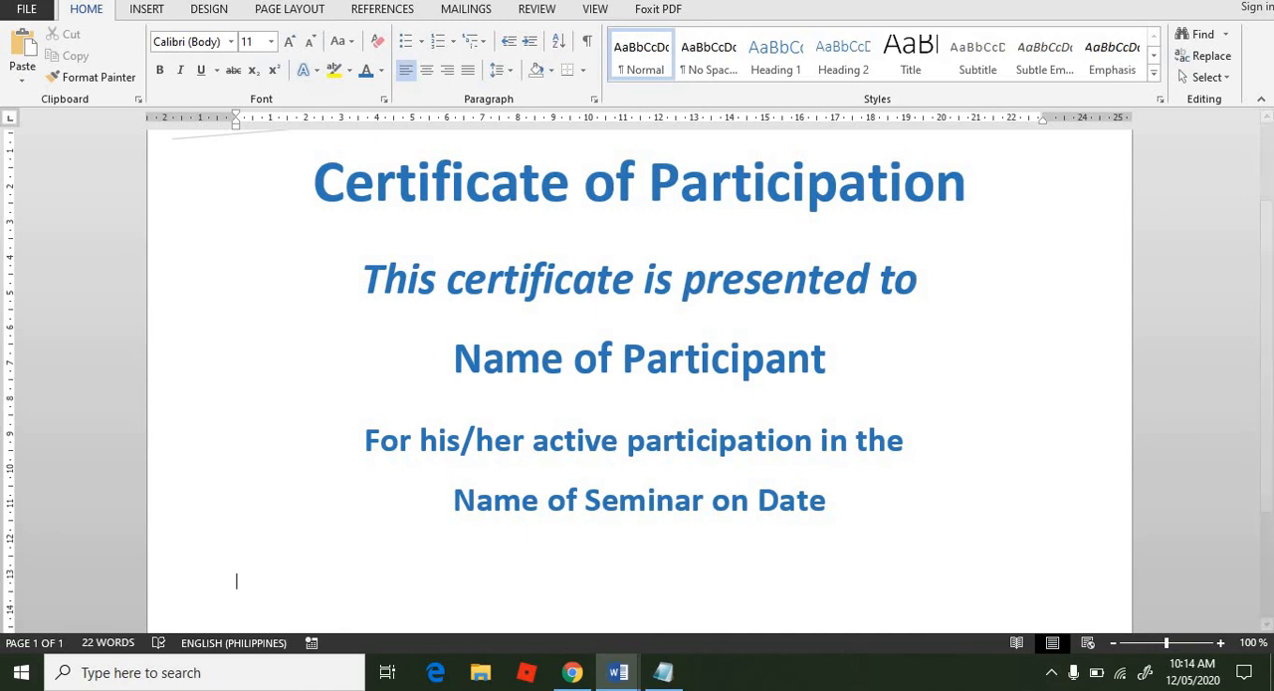
{"action": "left_click_drag", "start_coordinate": [1265, 404], "coordinate": [1254, 519]}
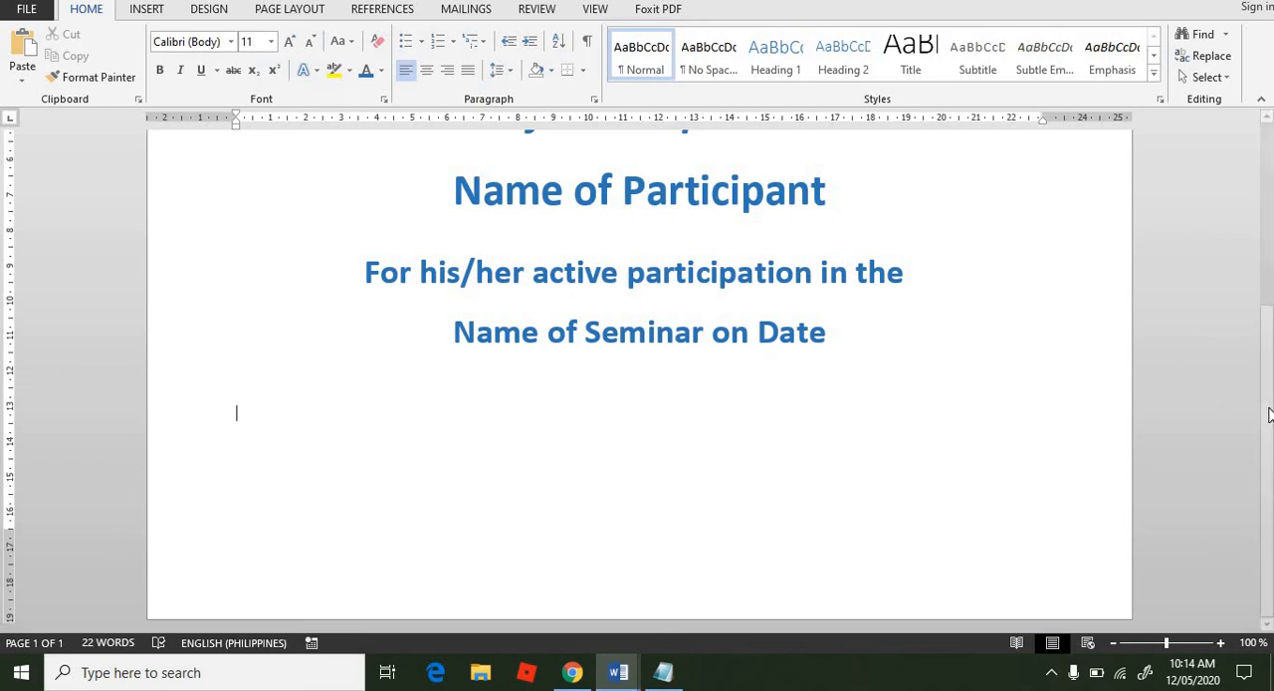
{"action": "scroll", "coordinate": [699, 484], "scroll_direction": "up", "scroll_amount": 3}
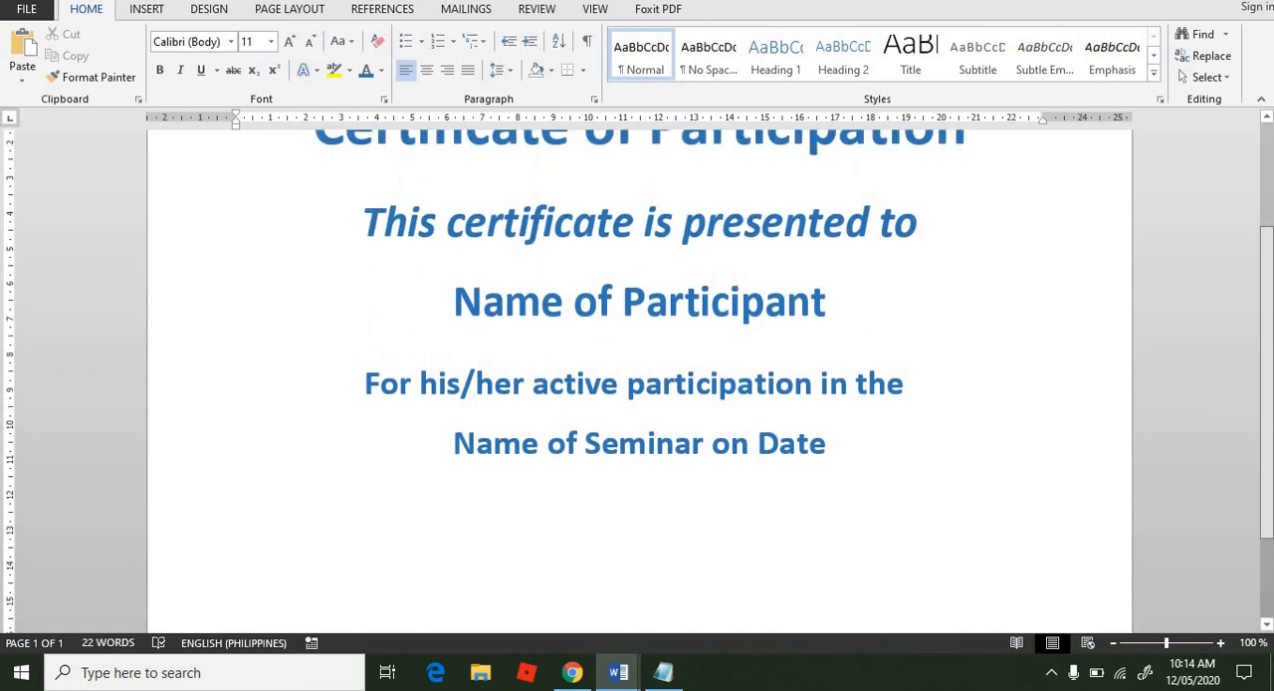
{"action": "left_click", "coordinate": [700, 482]}
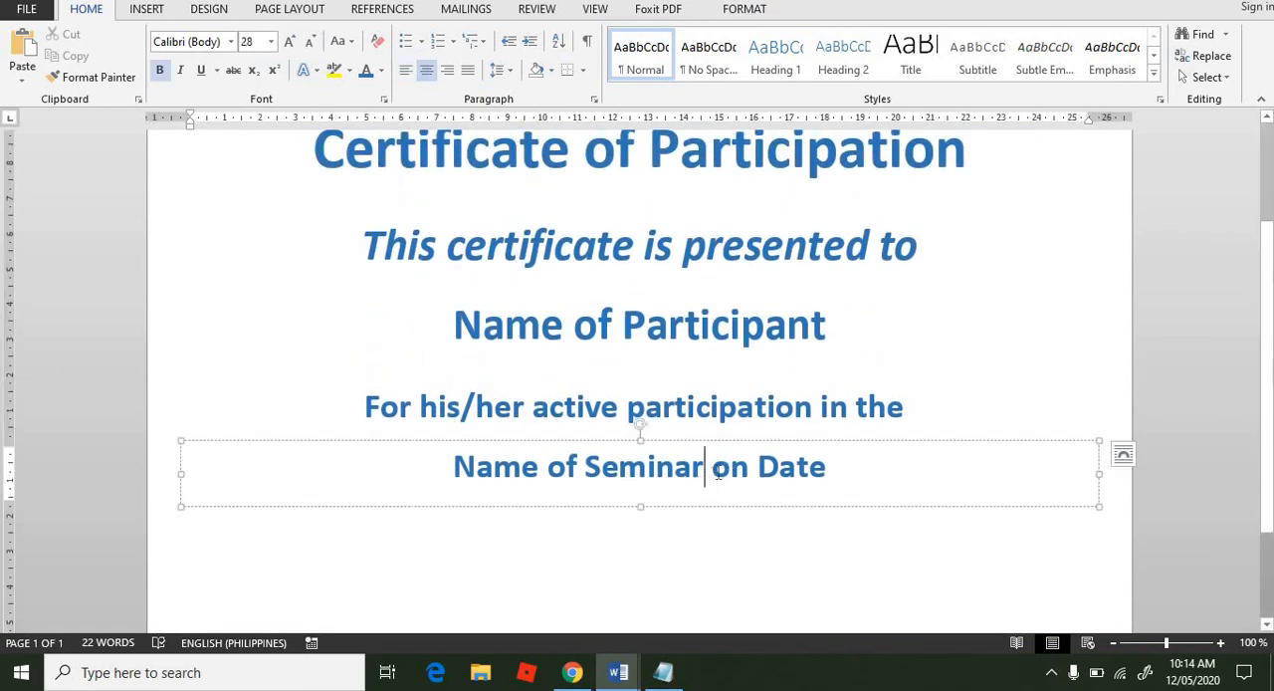
{"action": "left_click", "coordinate": [694, 403]}
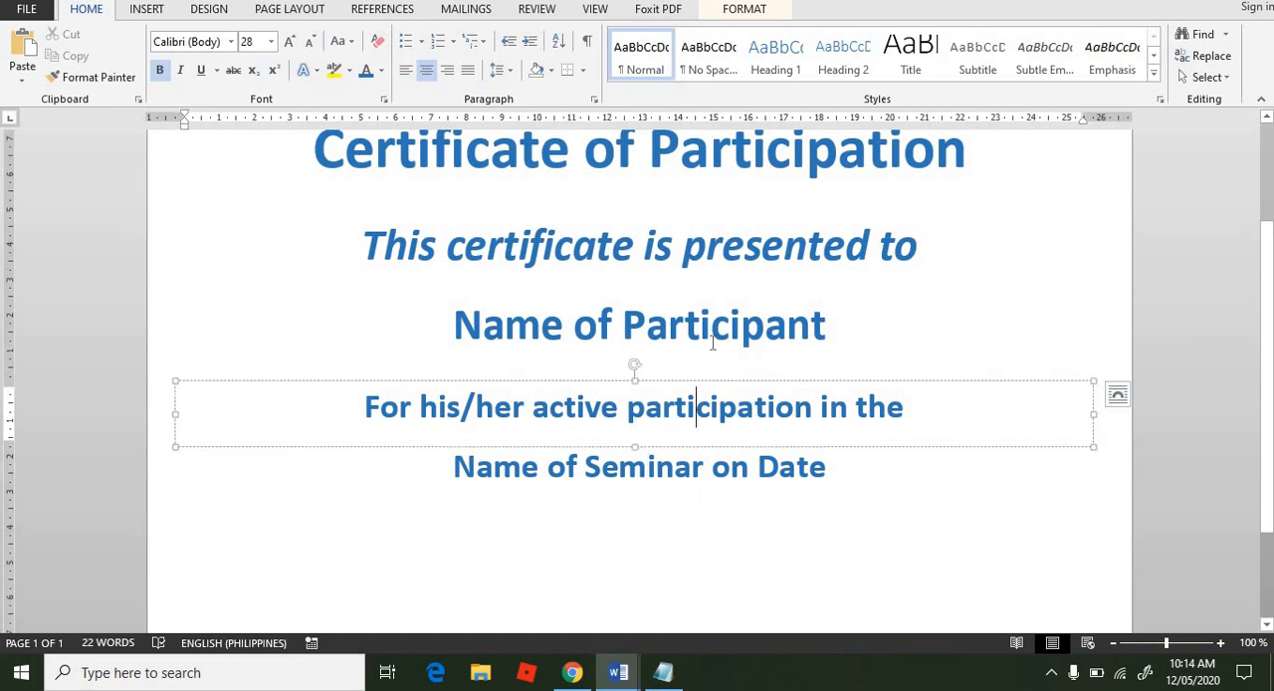
{"action": "left_click", "coordinate": [712, 327]}
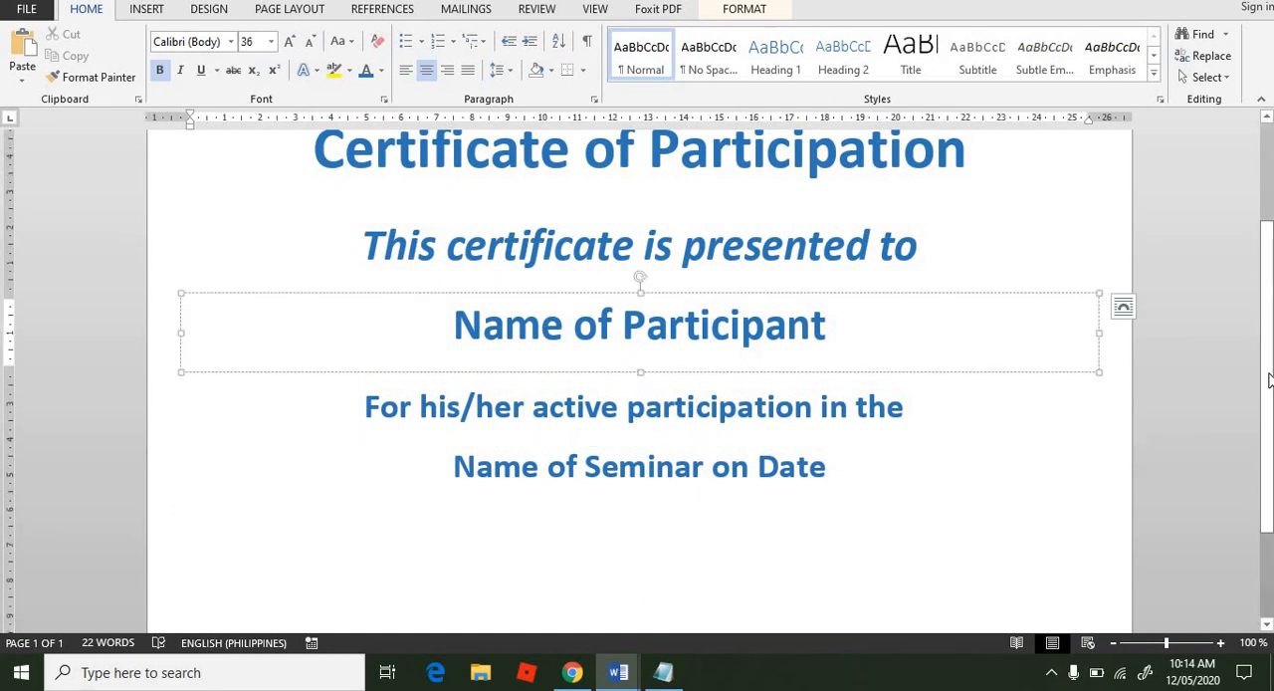
{"action": "scroll", "coordinate": [1271, 281], "scroll_direction": "up", "scroll_amount": 3}
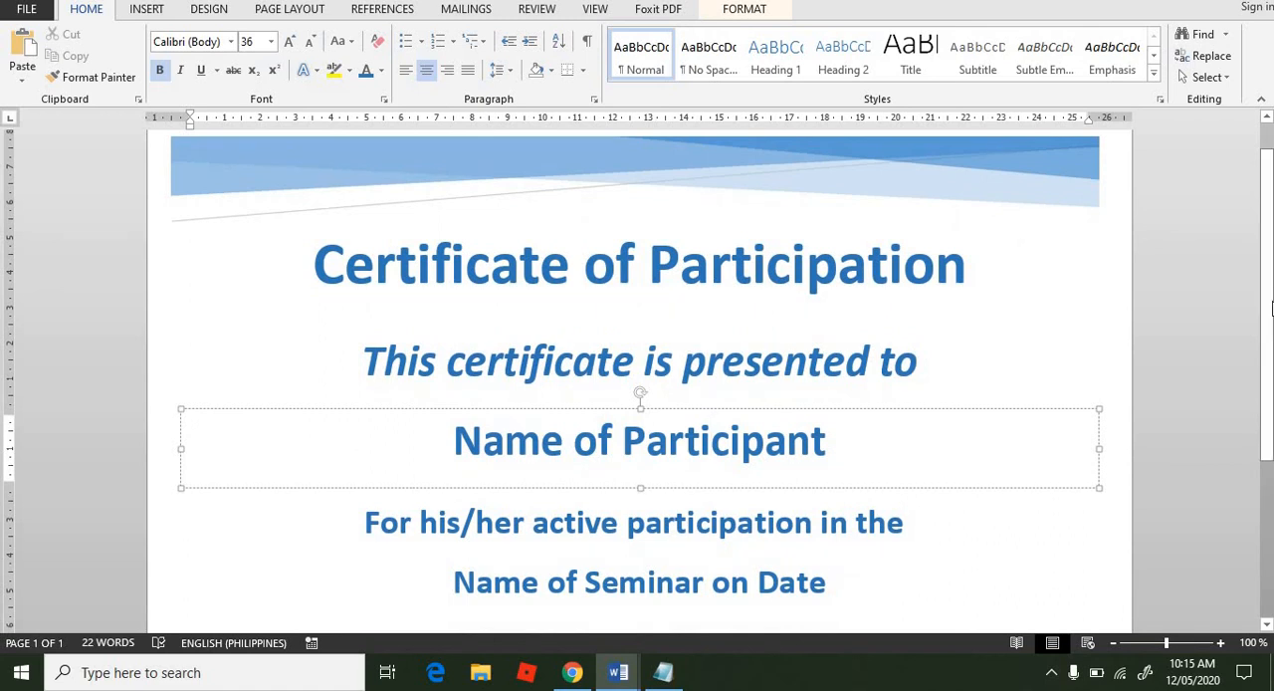